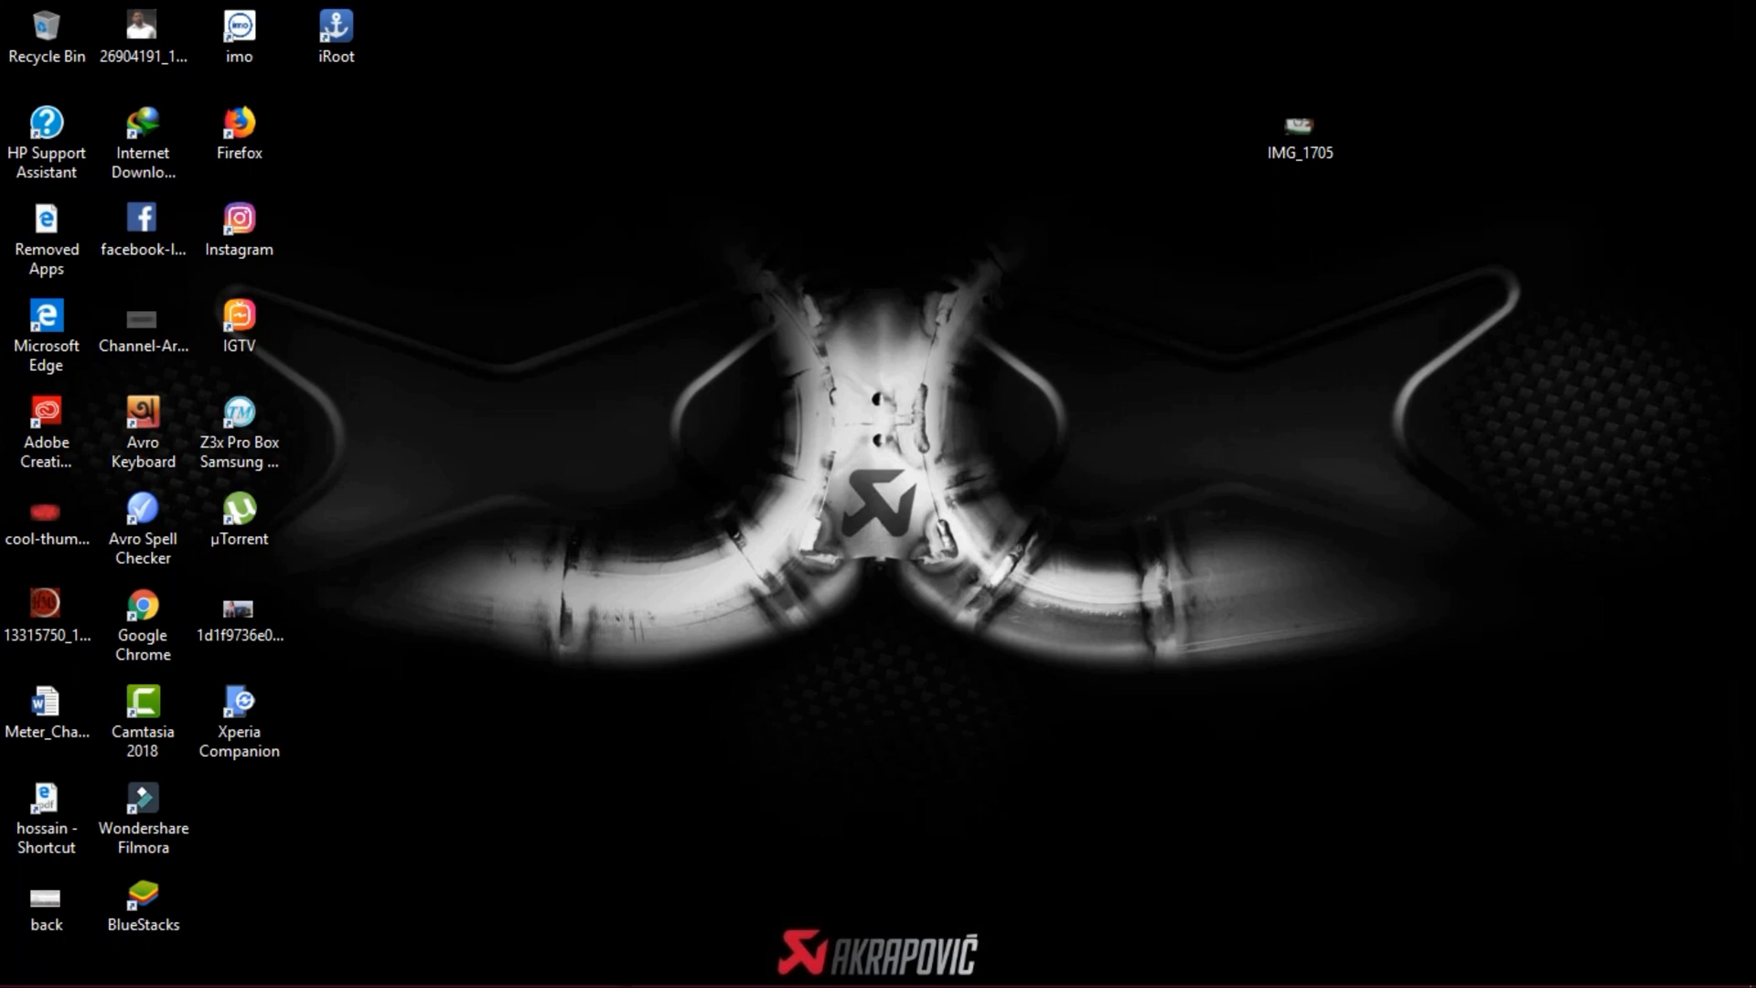
- Launch Google Chrome from the taskbar so it opens on a new tab
click(263, 970)
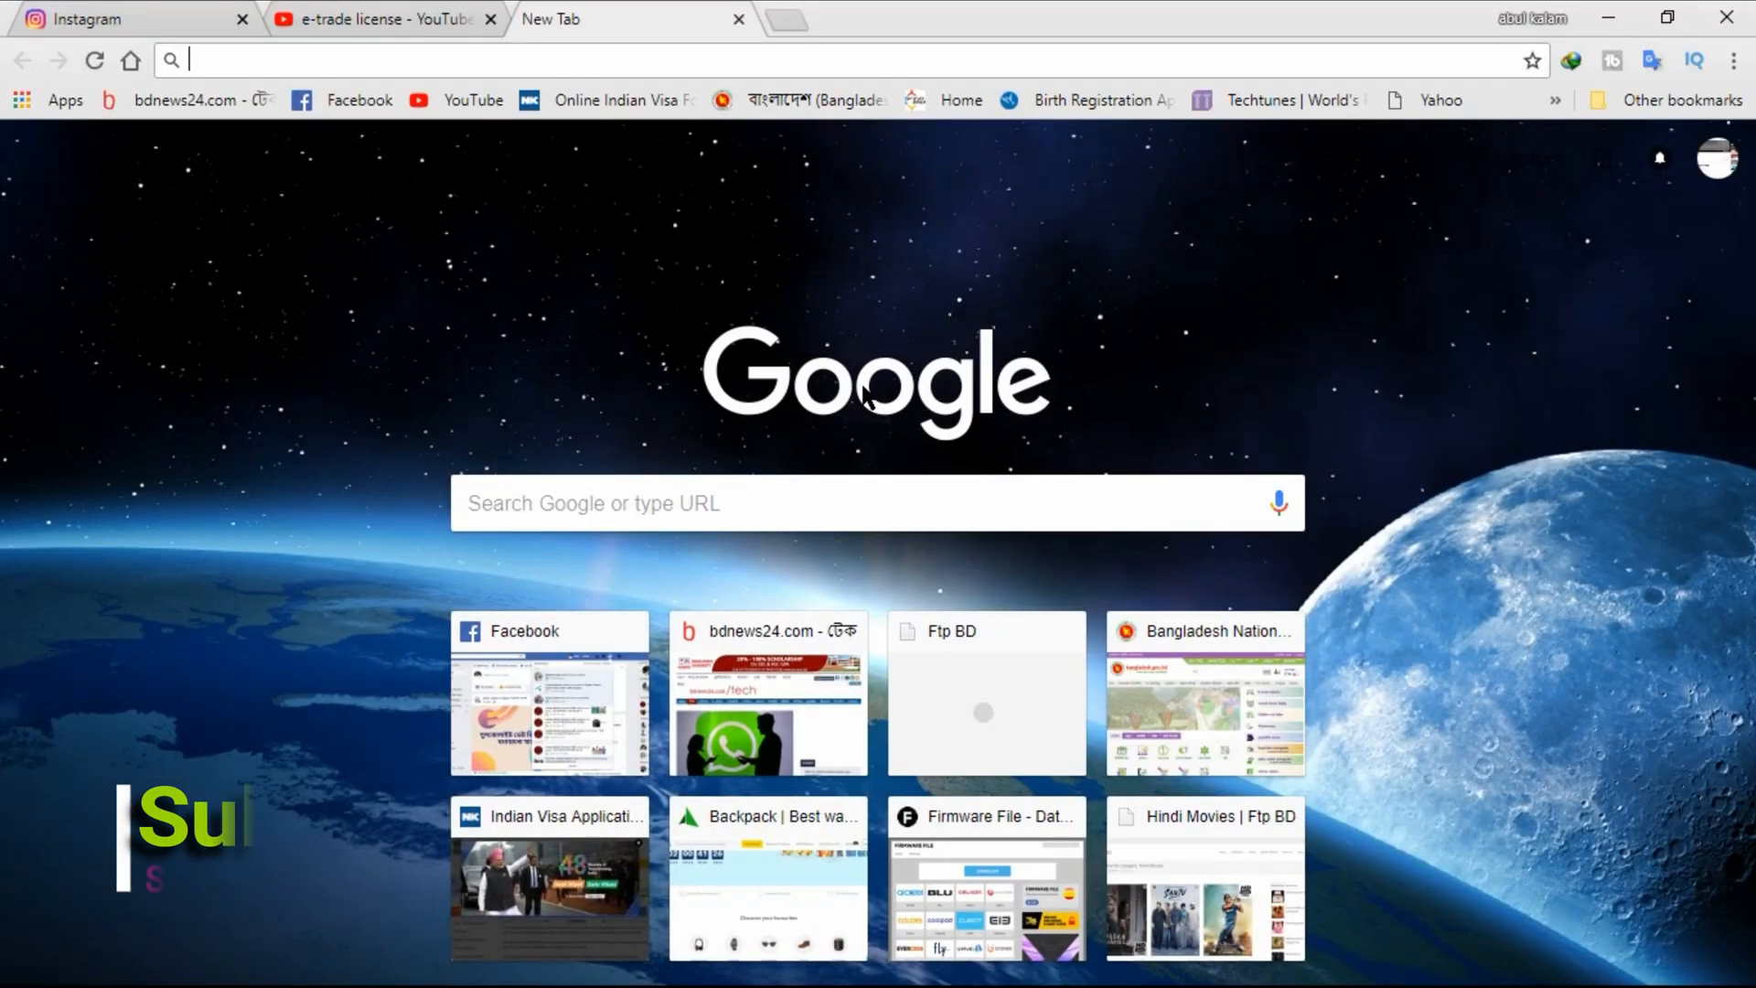
- Search the web for 'e-trade license' and open the etradelicense.gov.bd portal result
click(622, 510)
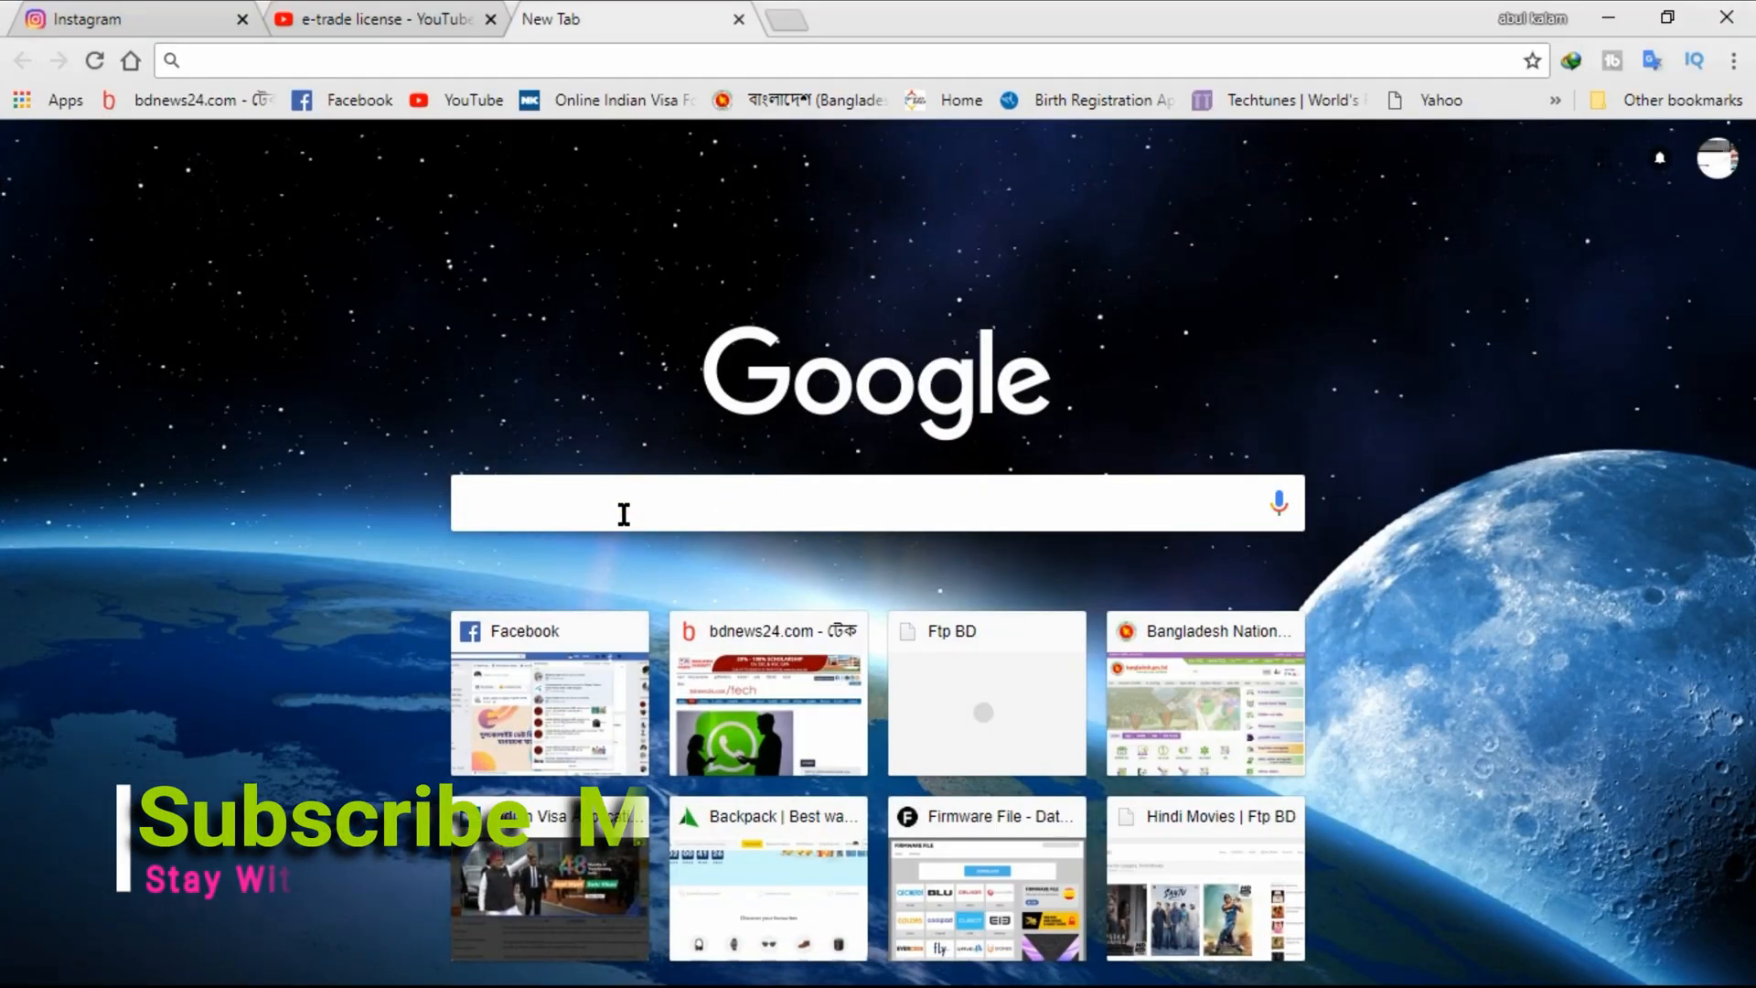
text(e-)
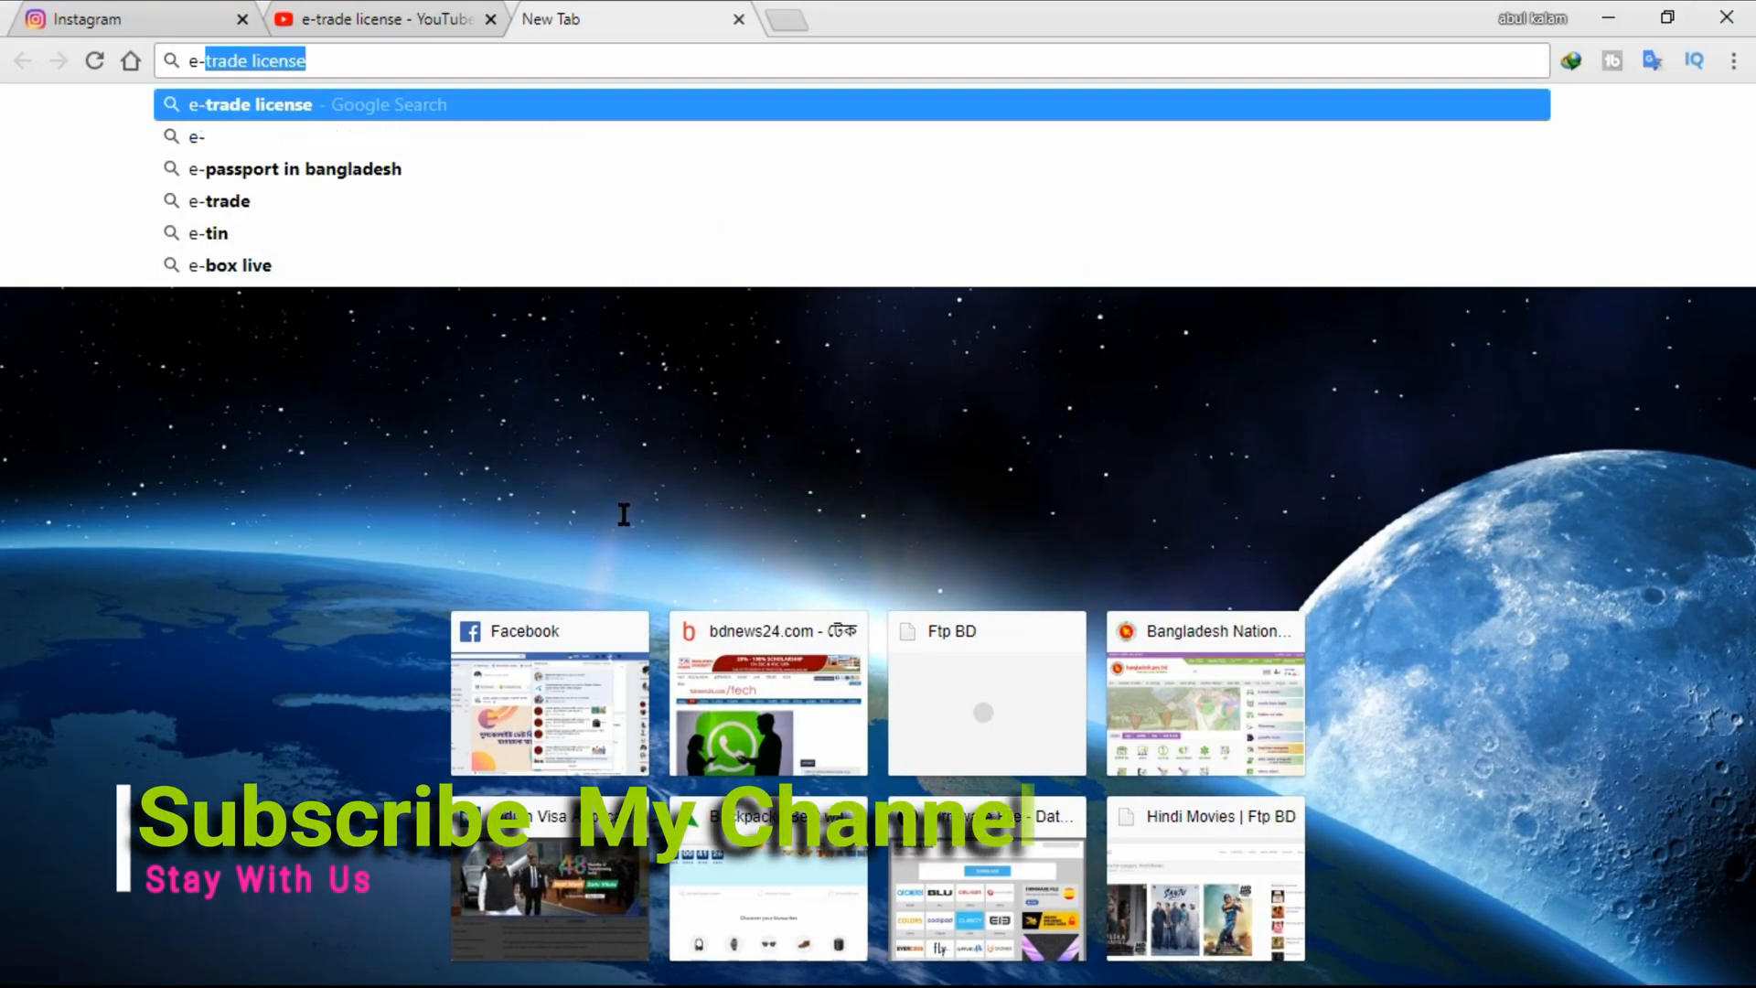
text(trade)
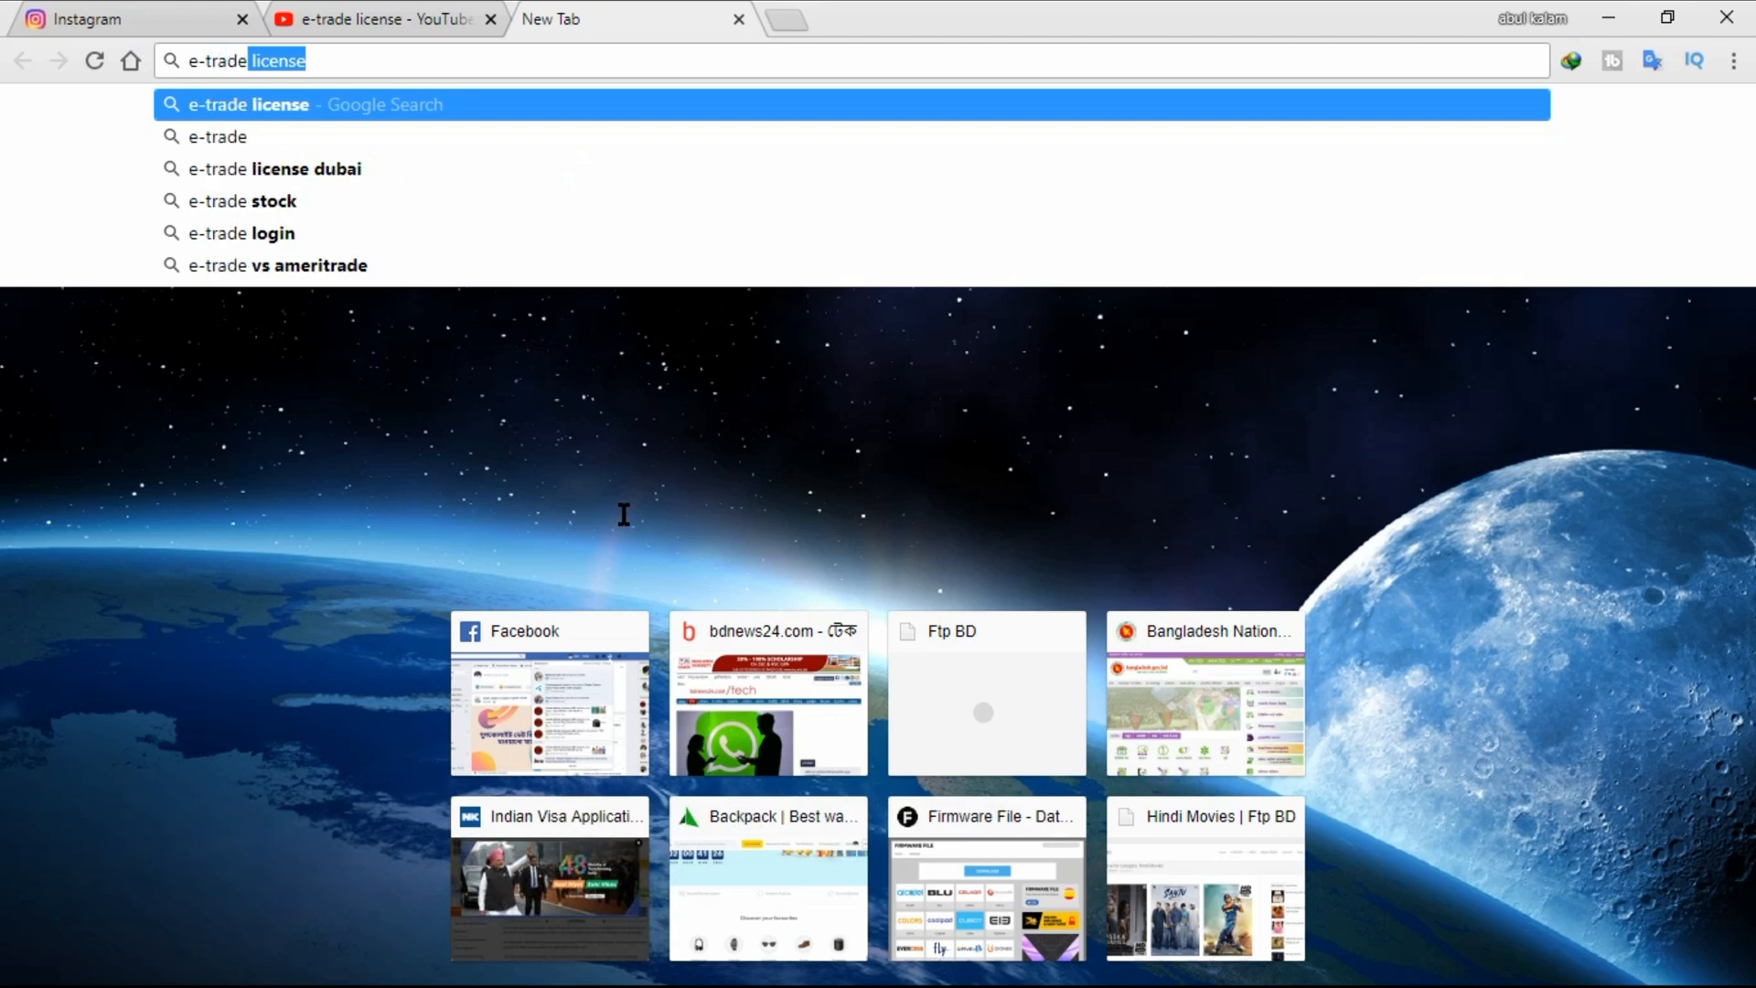
key(Return)
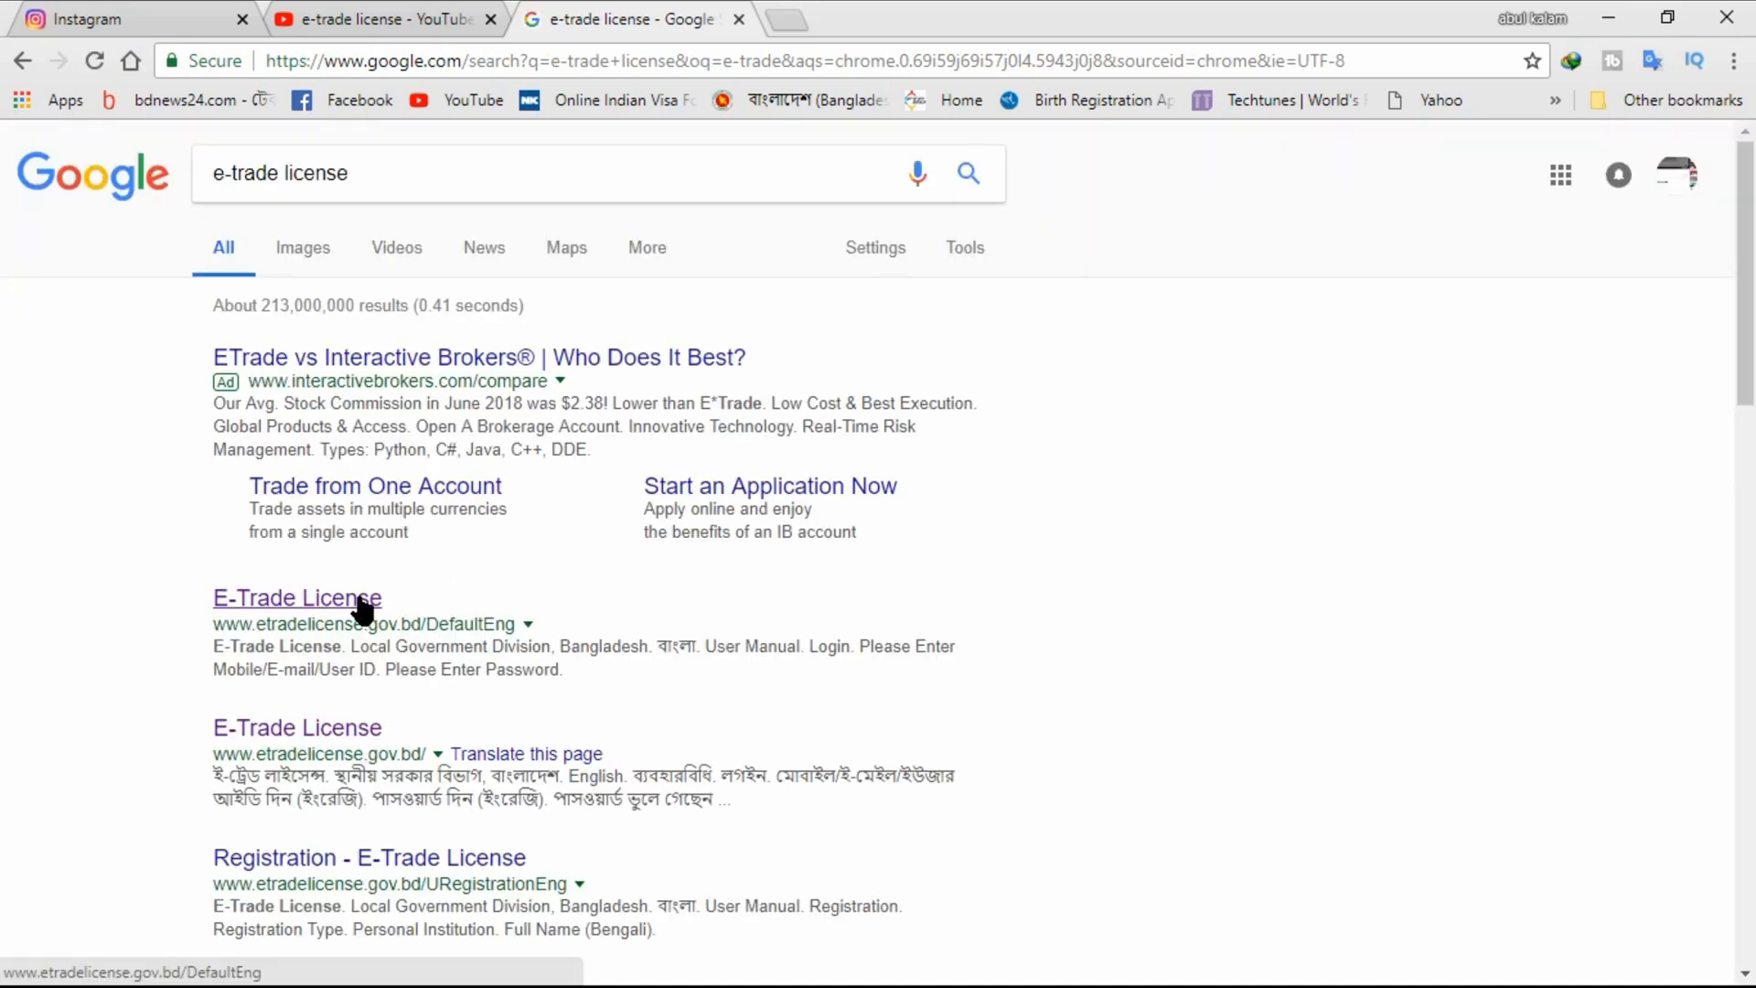
click(335, 605)
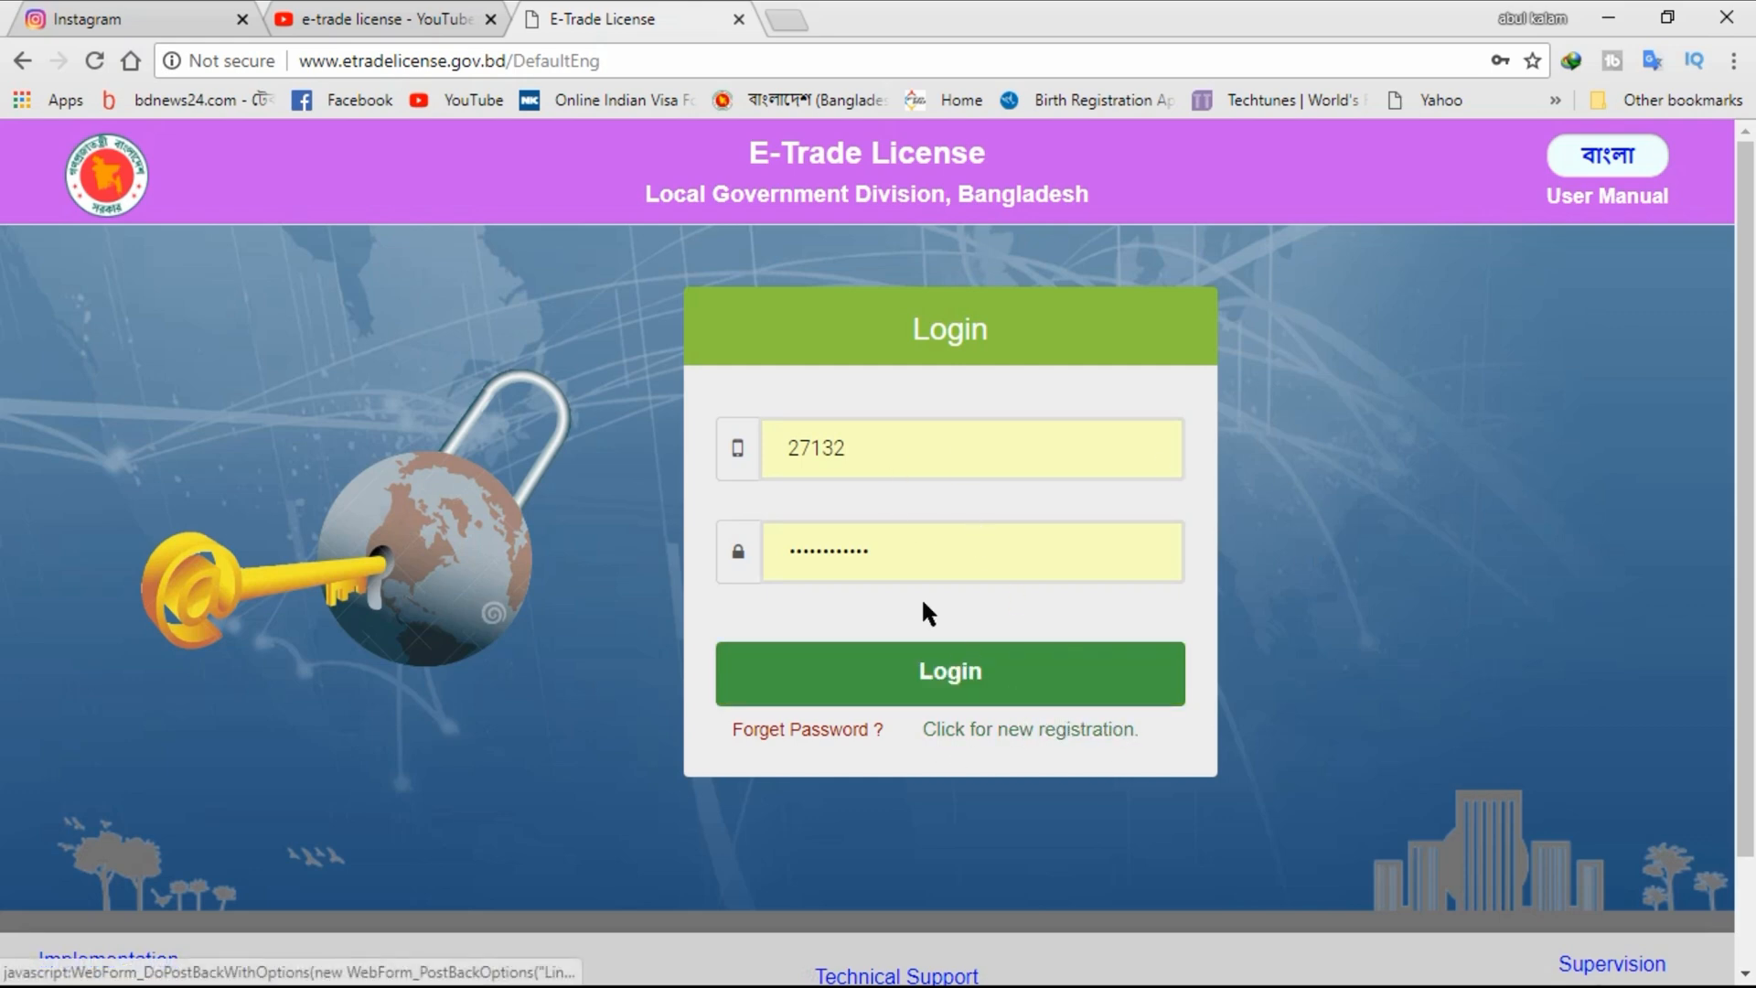
- Open the new-user Registration form and dismiss autofill on the empty Full Name (Bengali) field
click(983, 732)
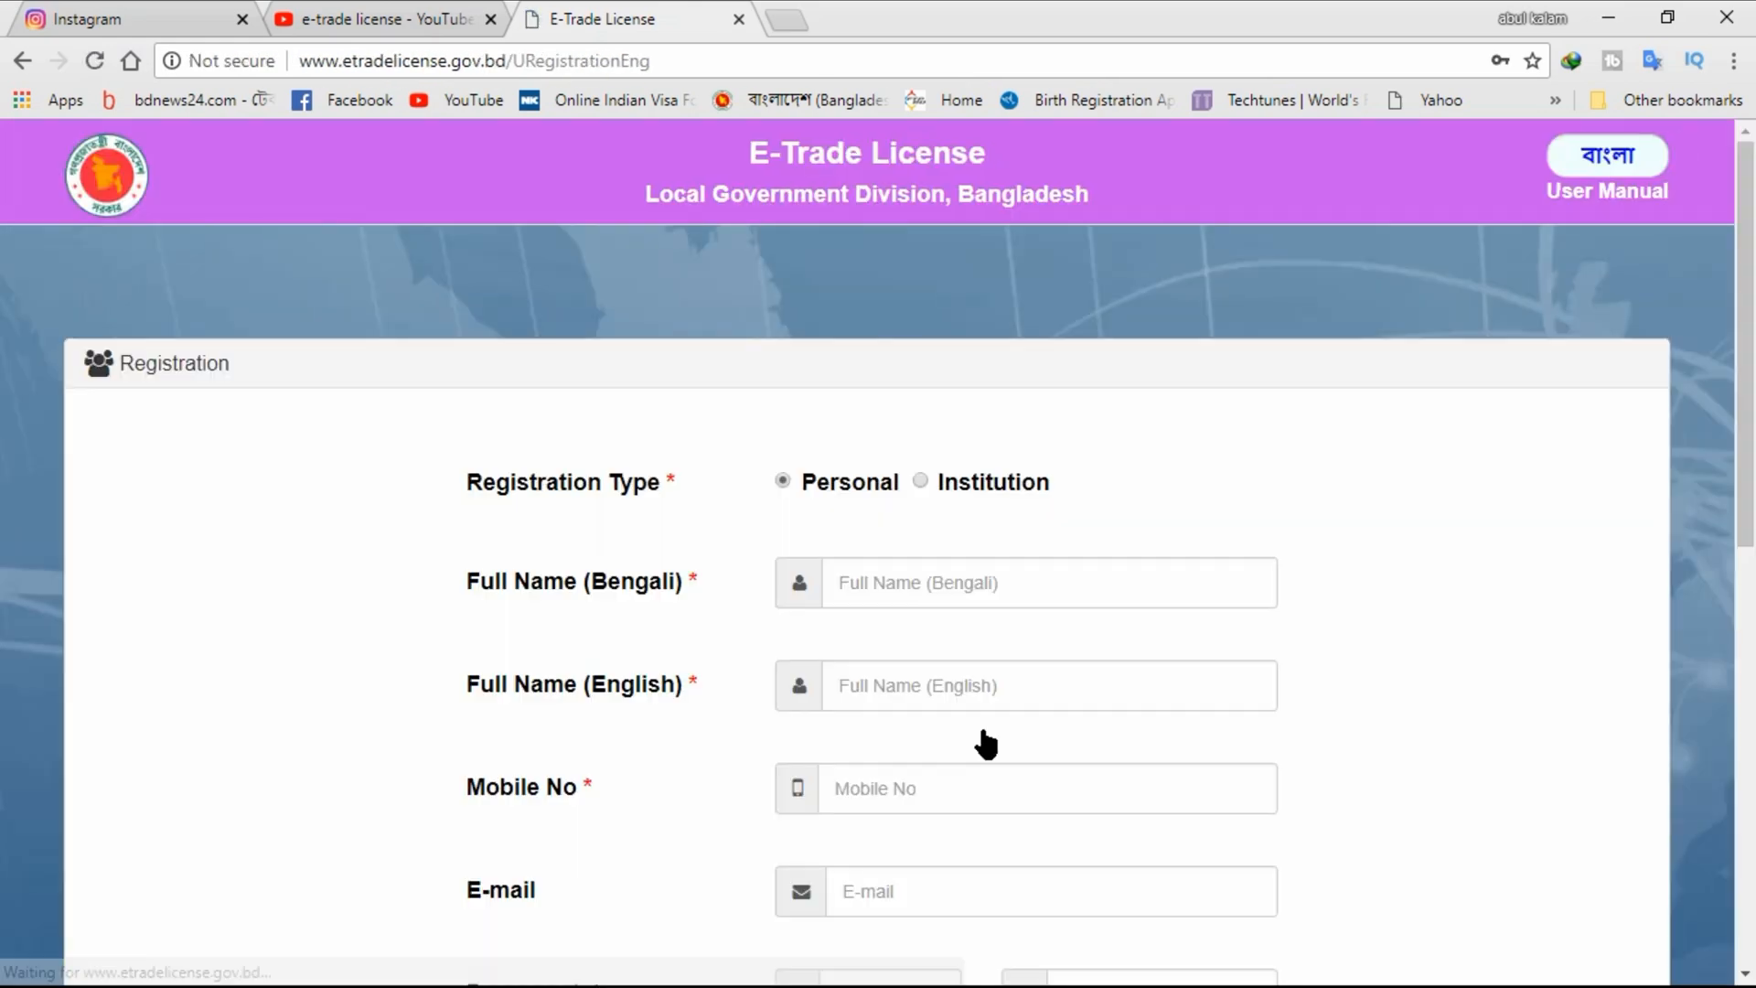
scroll(1022, 645, down, 4)
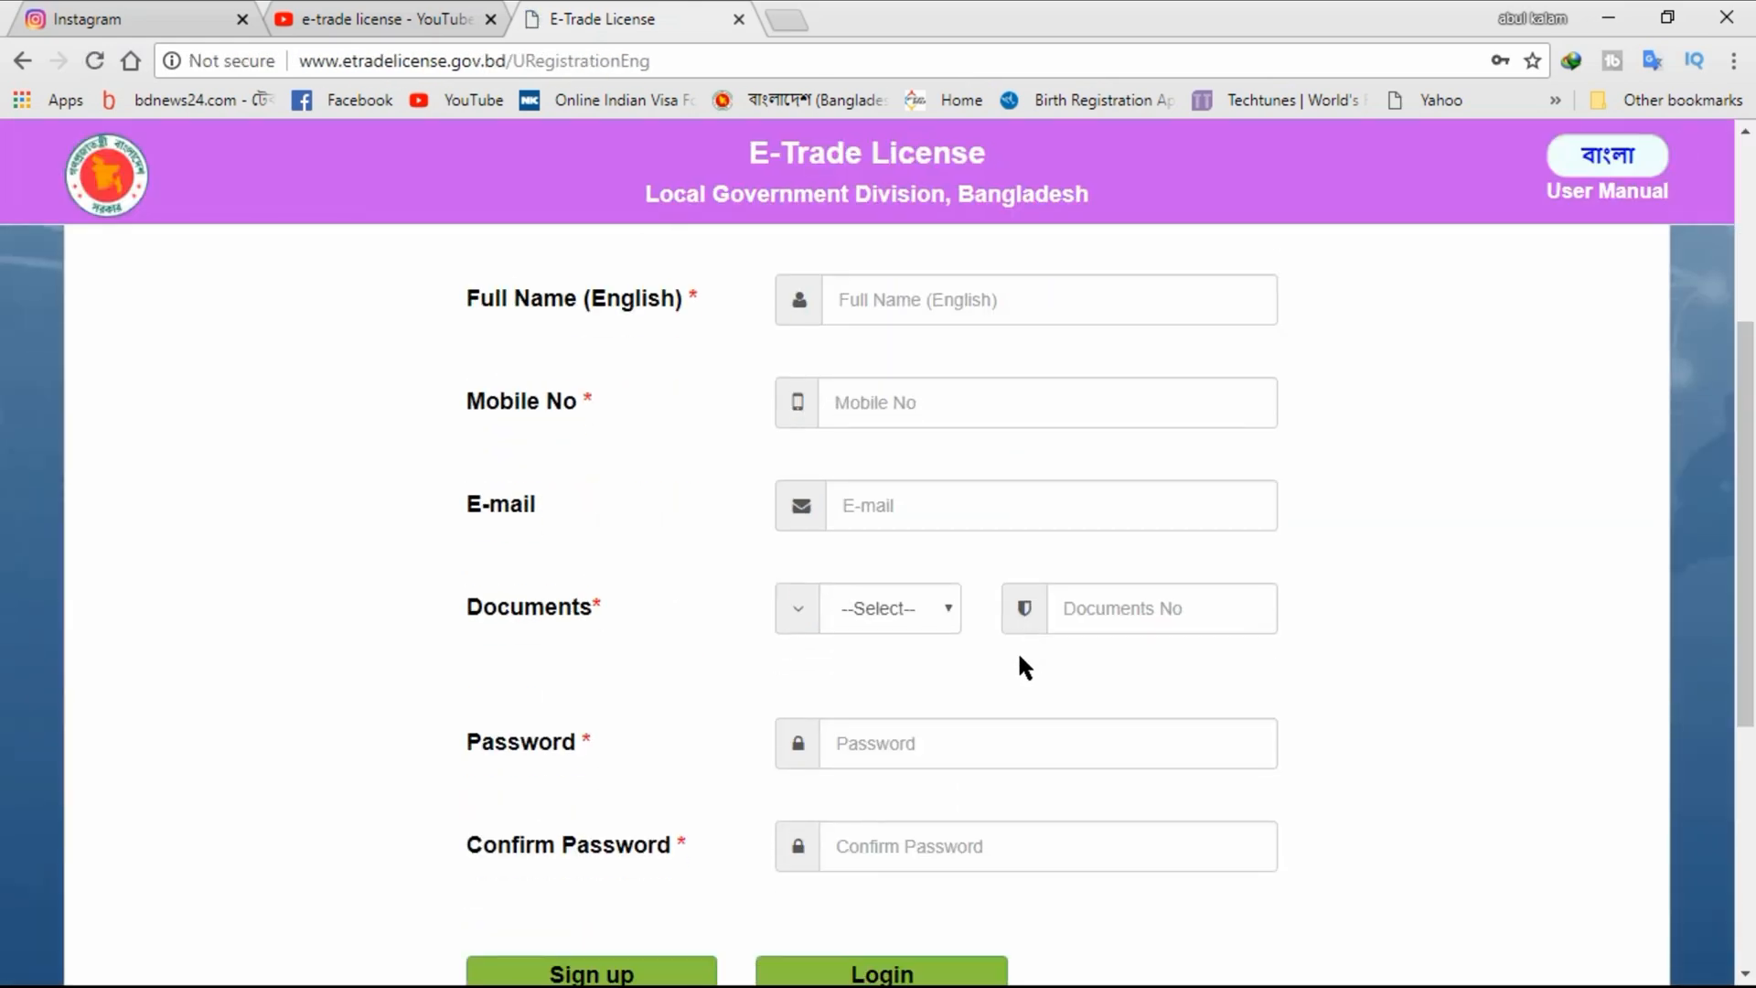
scroll(1017, 651, up, 4)
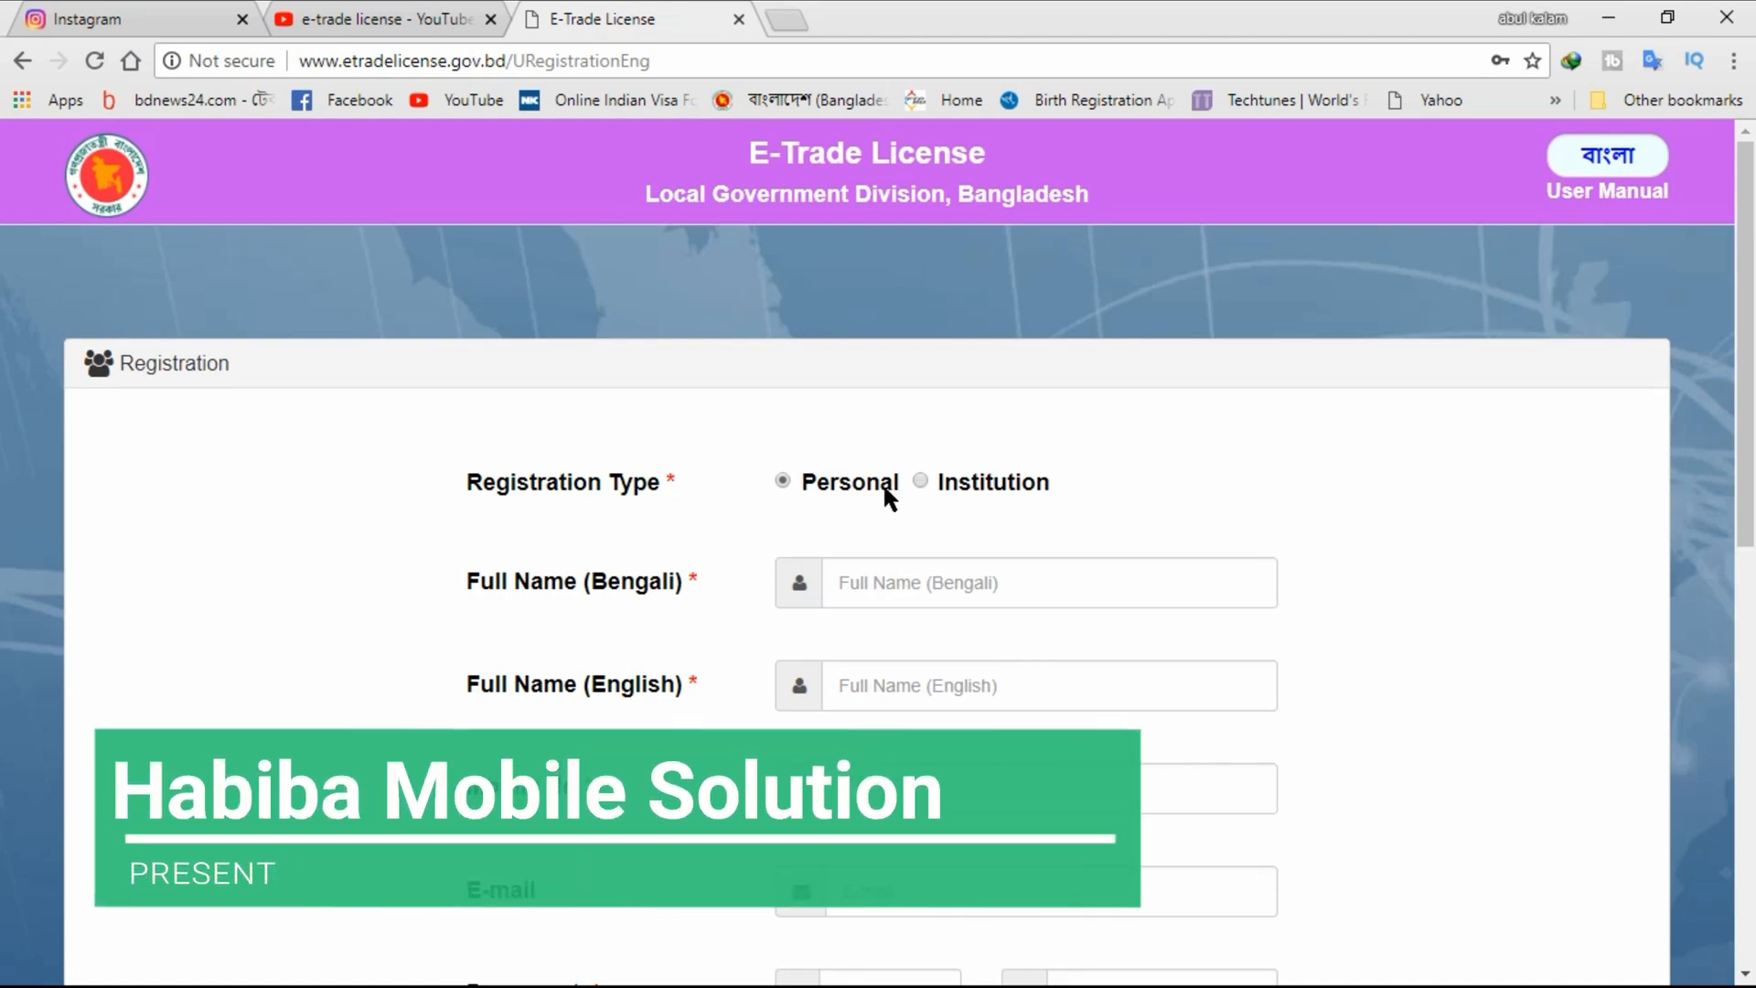
click(906, 588)
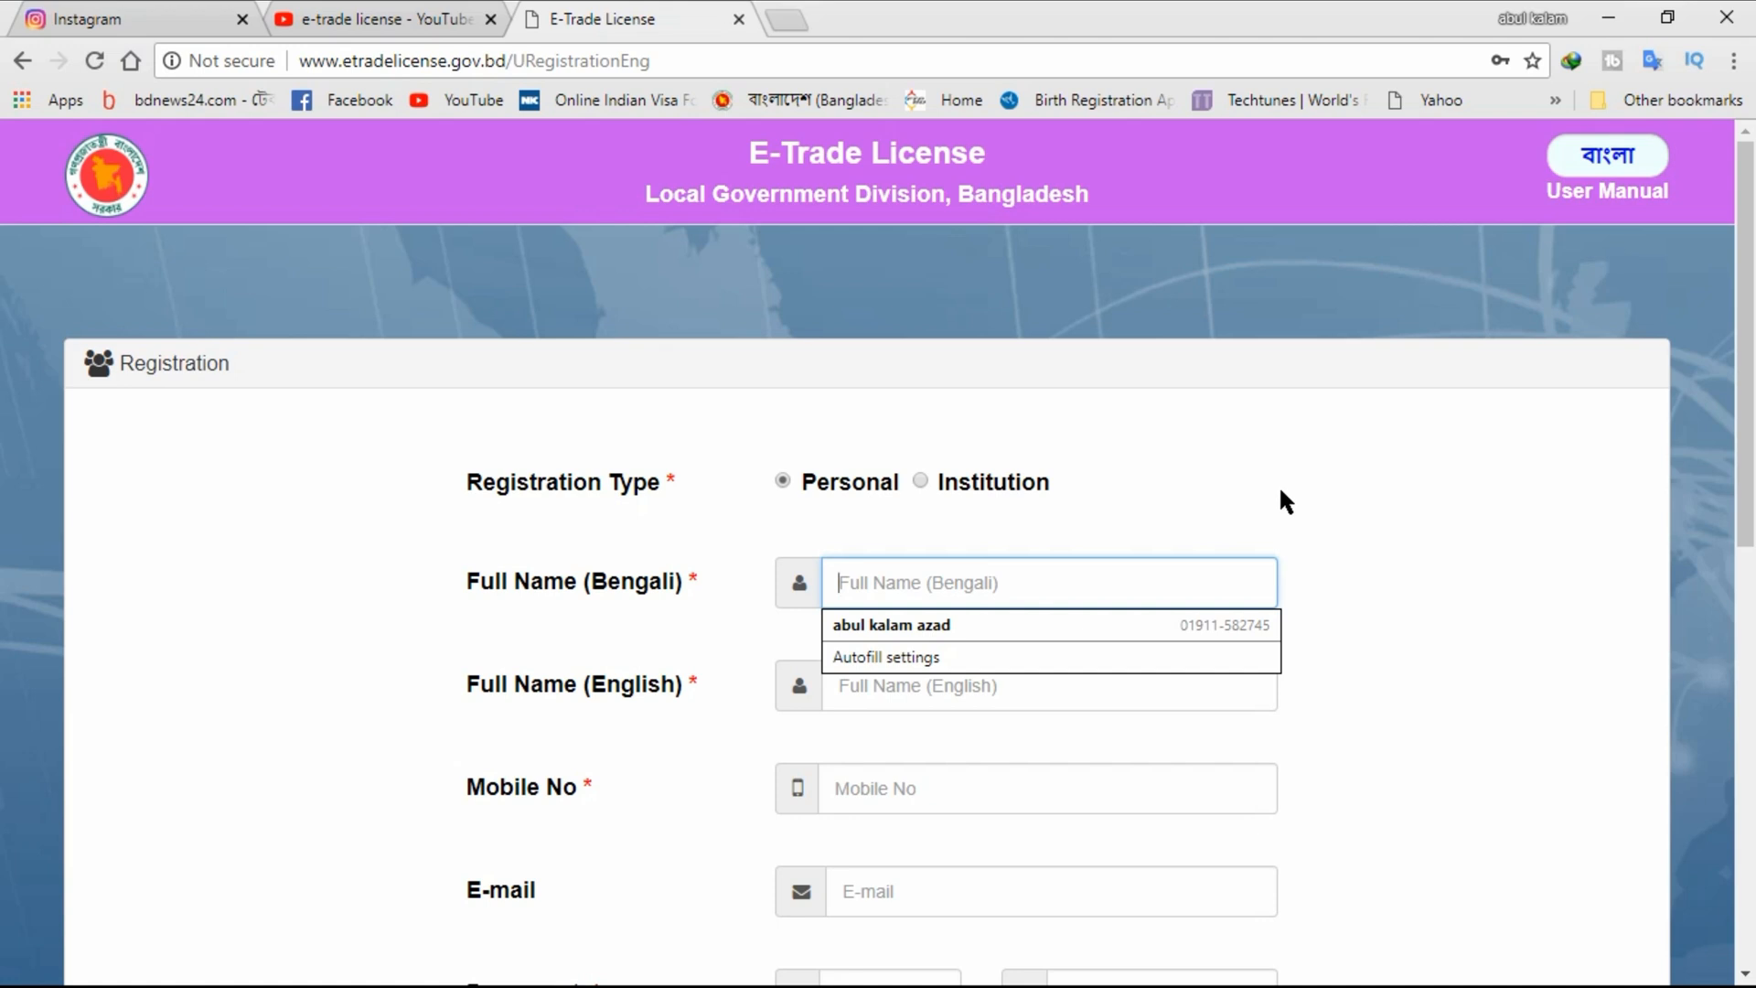
click(1279, 486)
click(945, 582)
click(1320, 381)
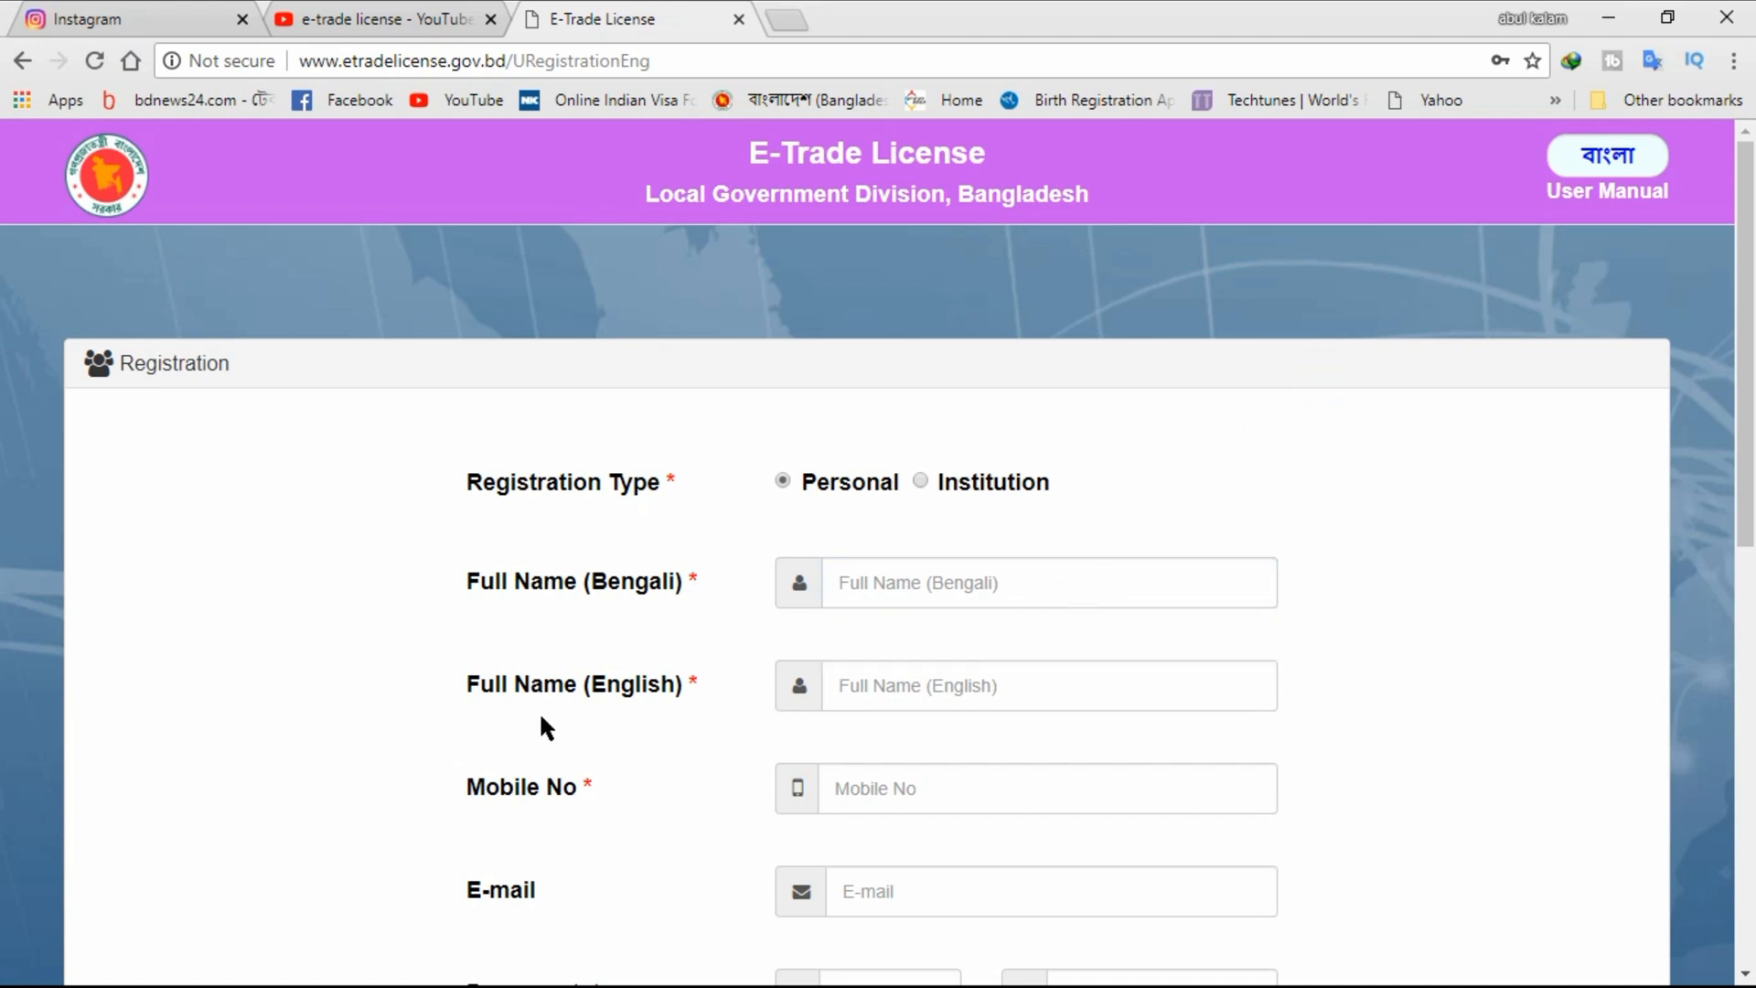
scroll(1109, 690, down, 4)
scroll(1110, 688, up, 4)
scroll(1046, 859, down, 4)
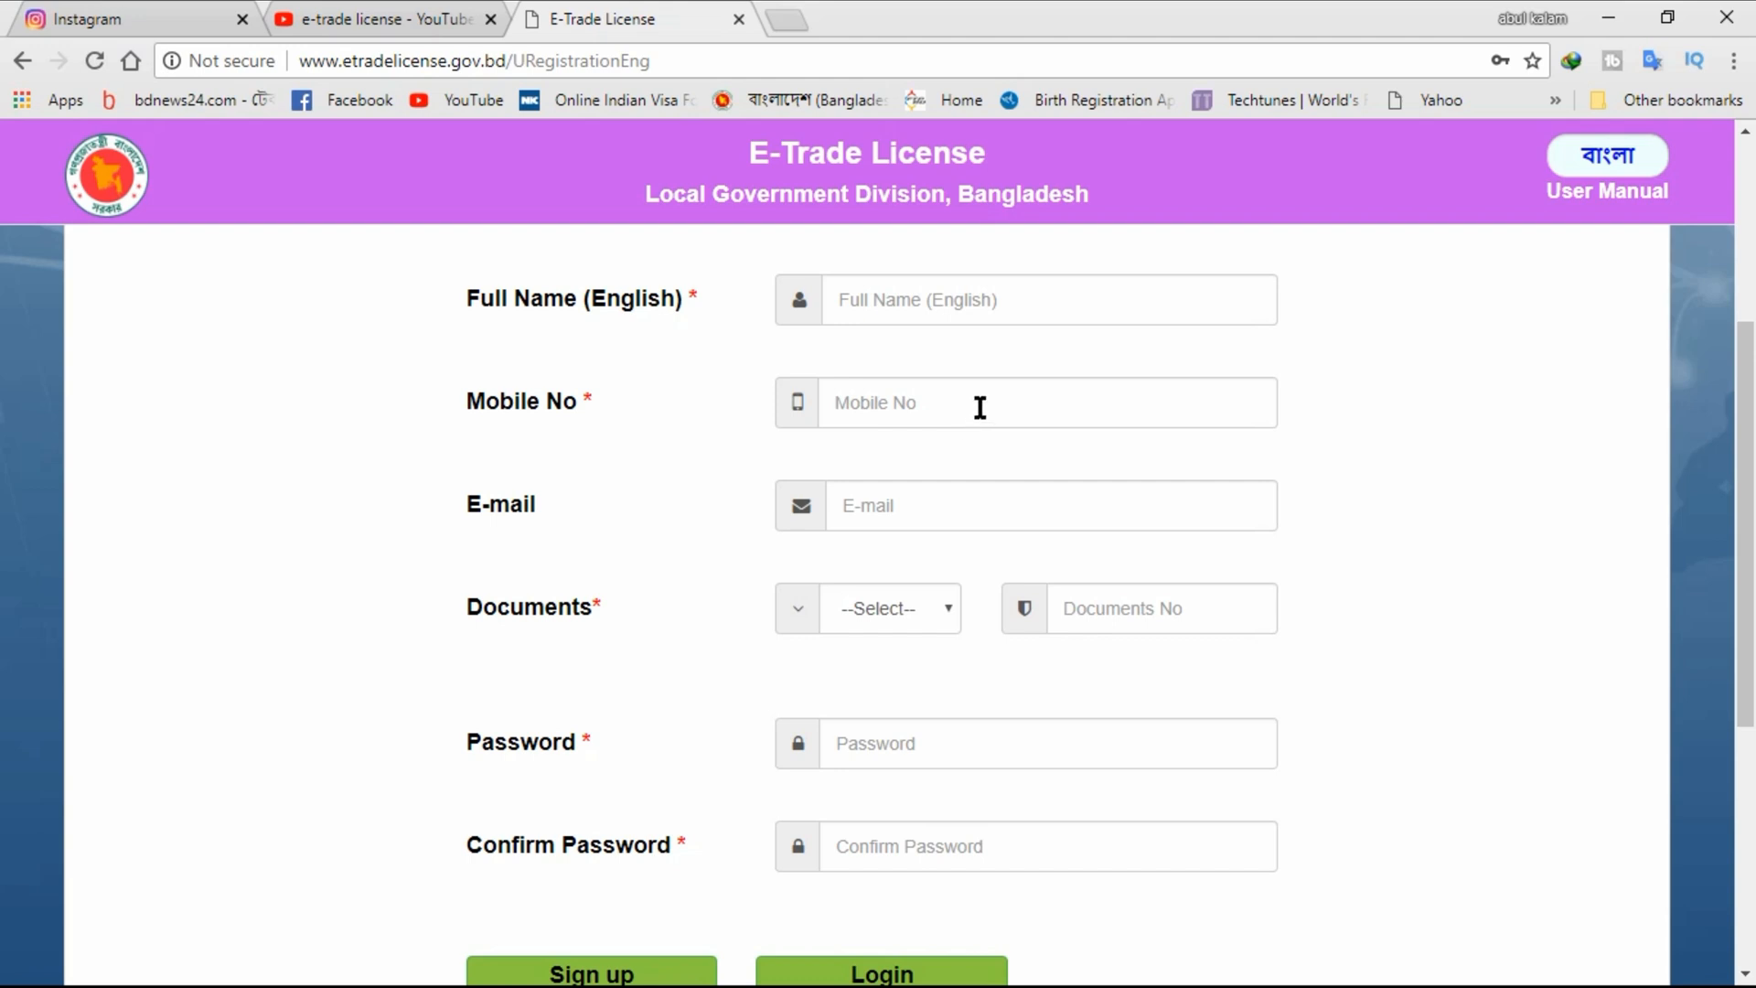
- Choose NID as document type, then erase a trial document number from Documents No
click(946, 606)
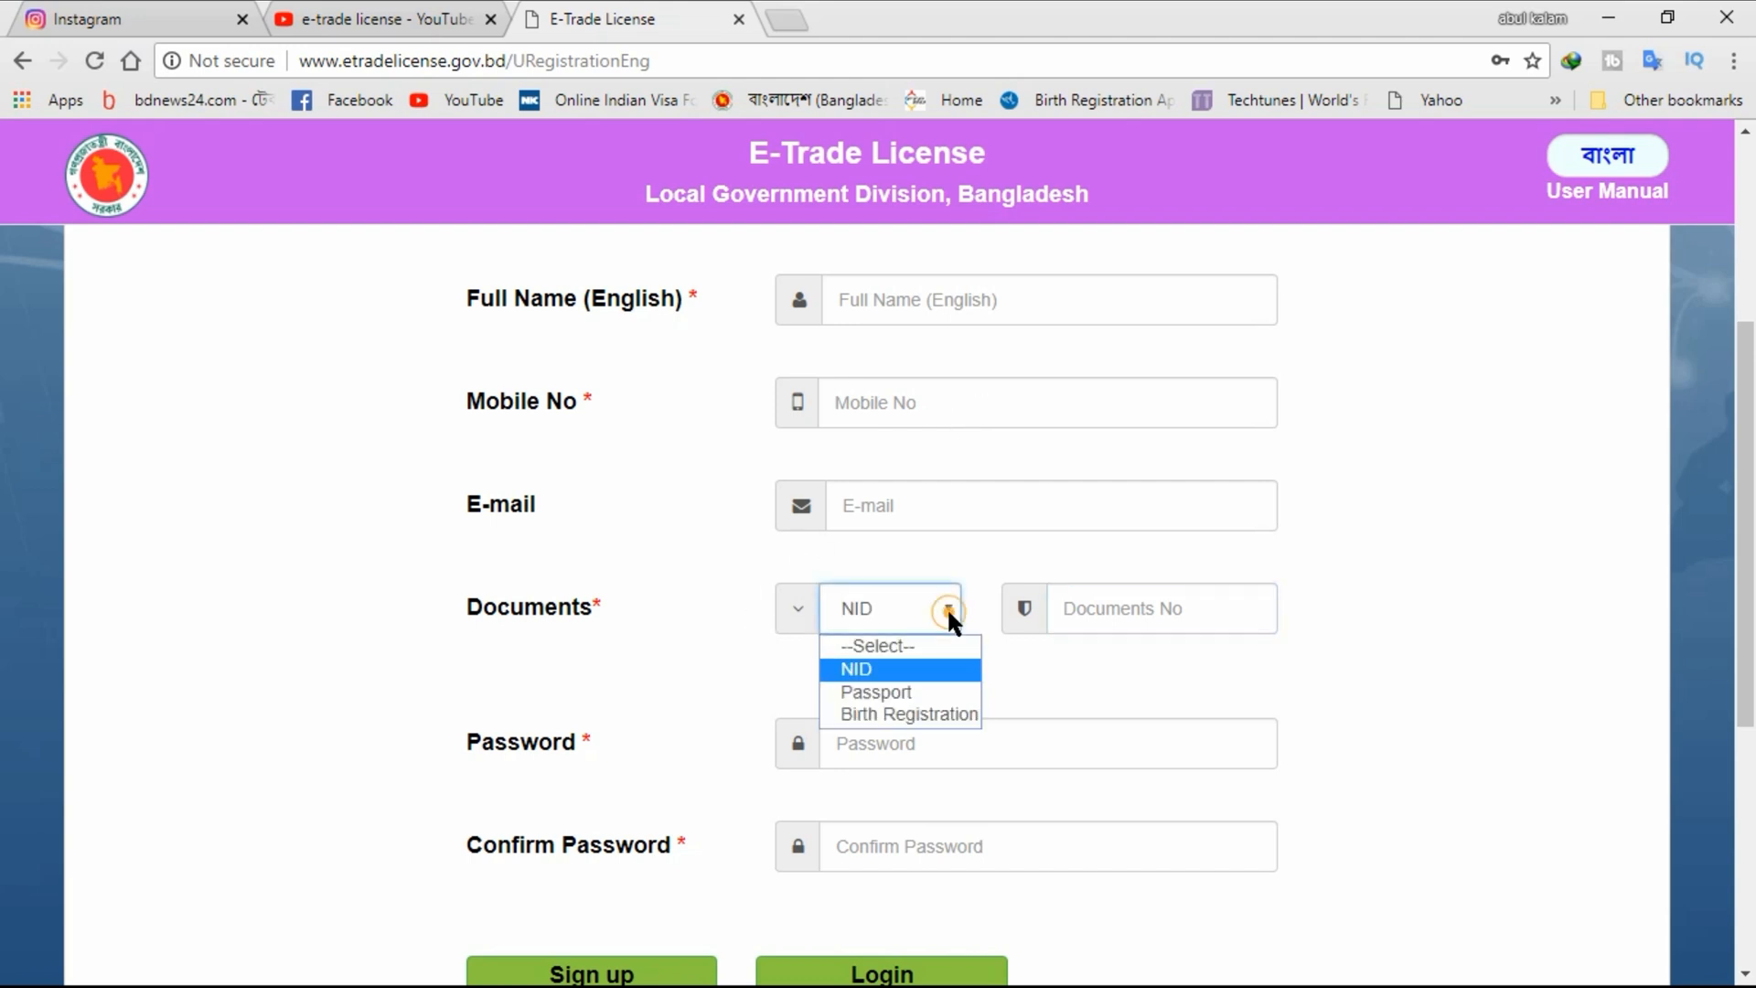
click(910, 666)
click(1190, 611)
text(11999)
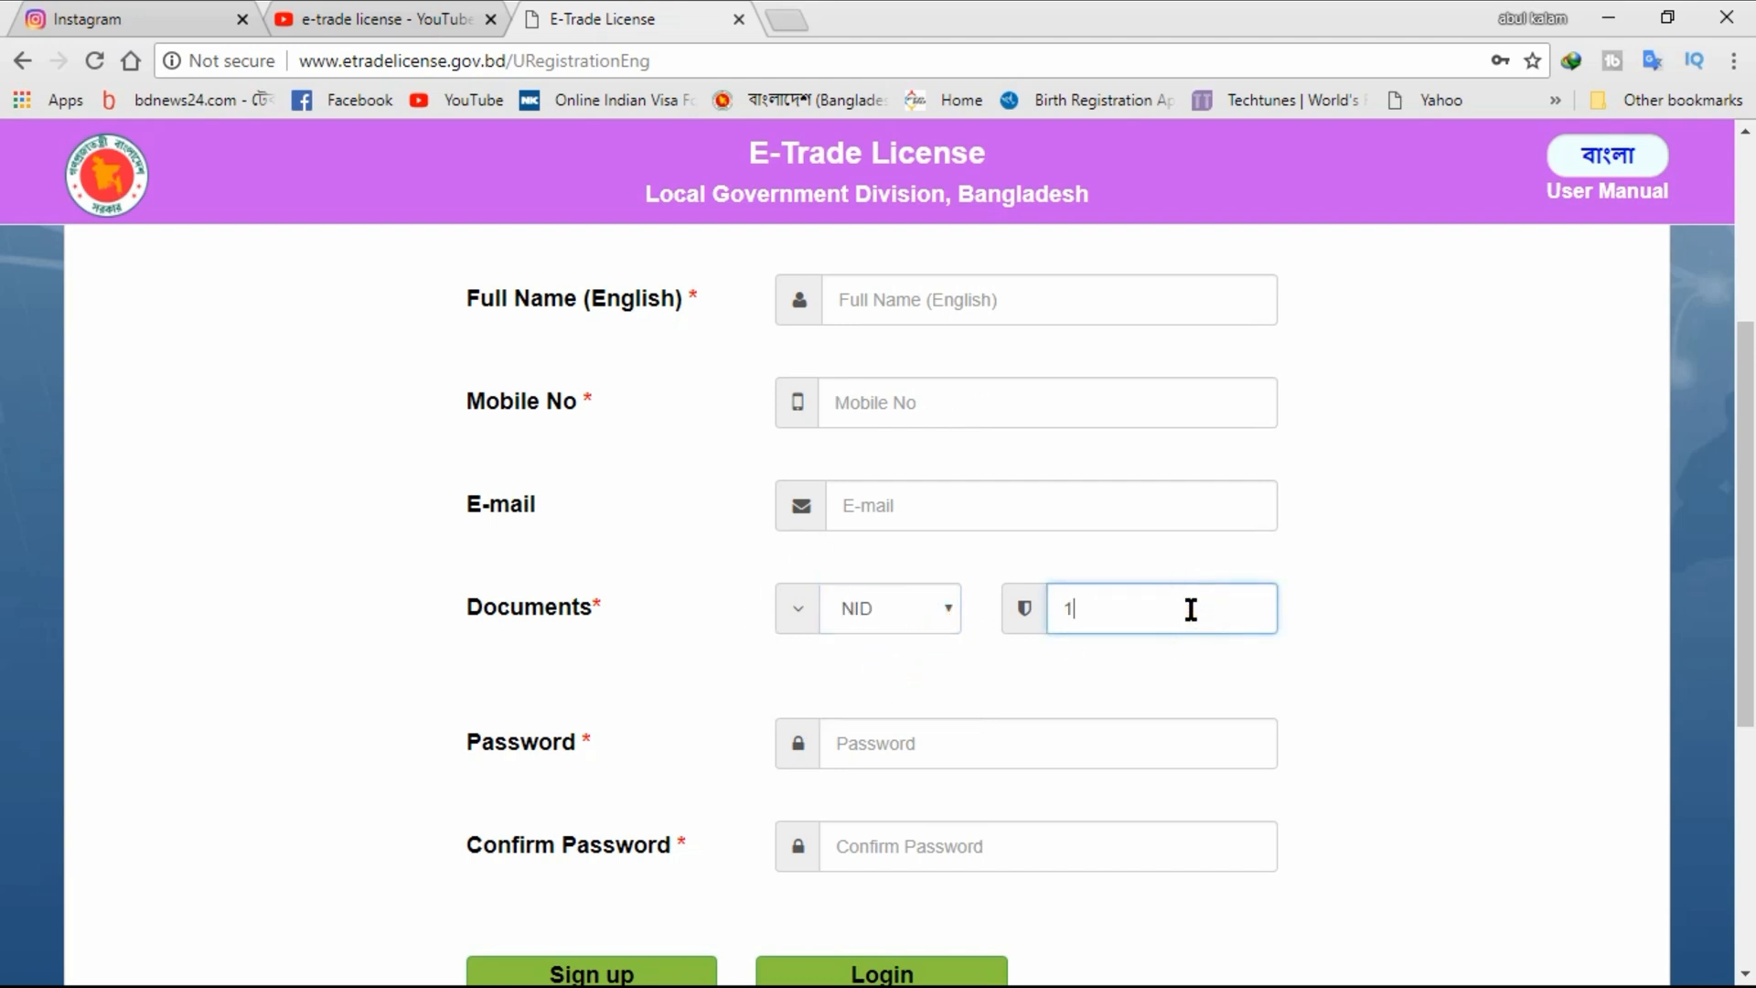
key(BackSpace)
key(BackSpace)
key(BackSpace)
key(BackSpace)
key(BackSpace)
click(793, 609)
- Switch the document type to Passport, then settle on Birth Registration
click(948, 605)
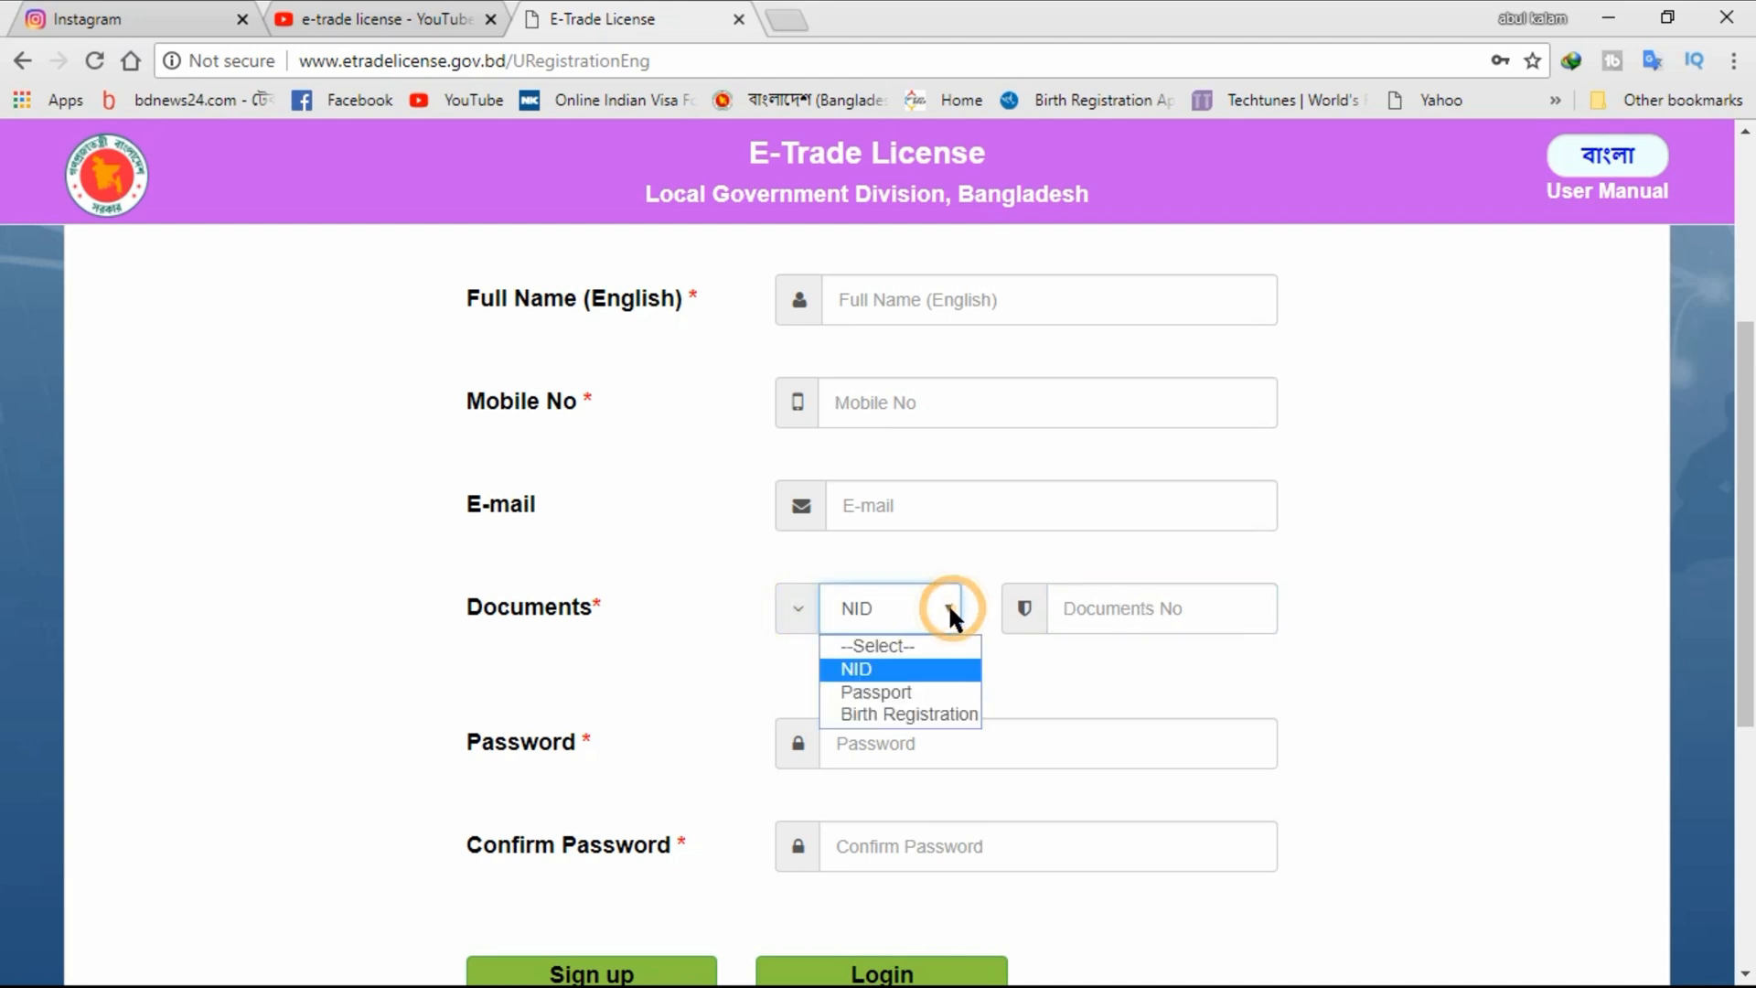
click(913, 686)
click(1187, 610)
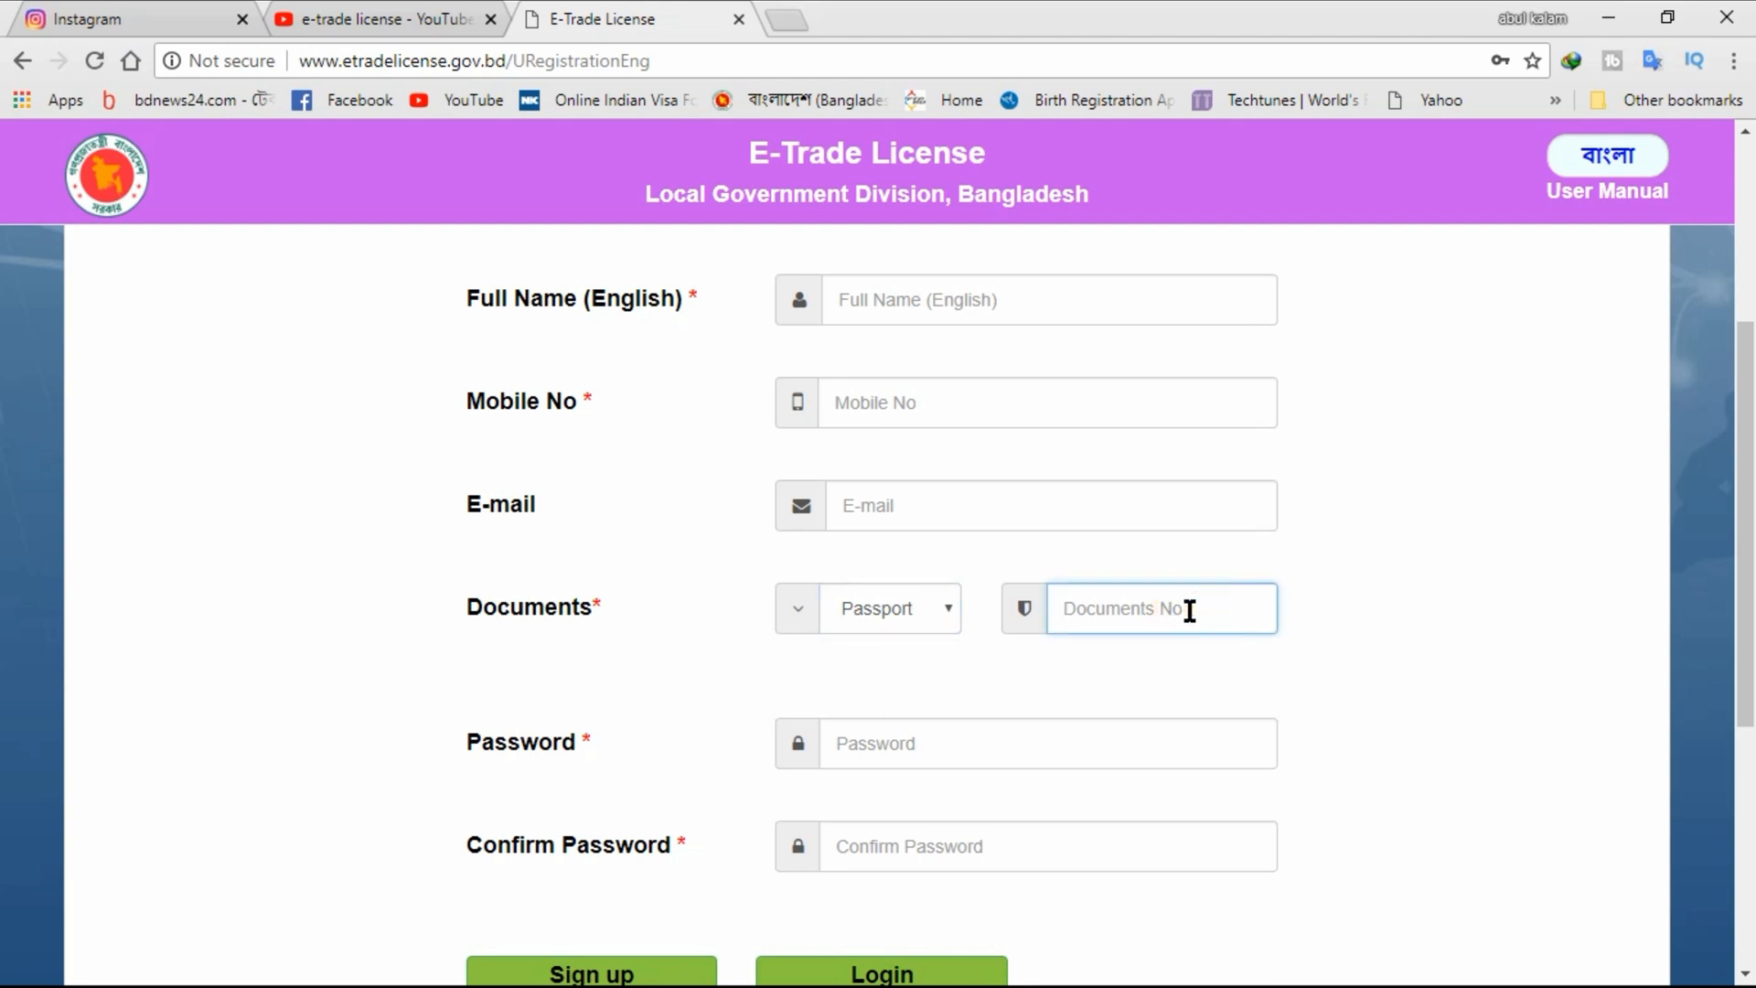
click(930, 609)
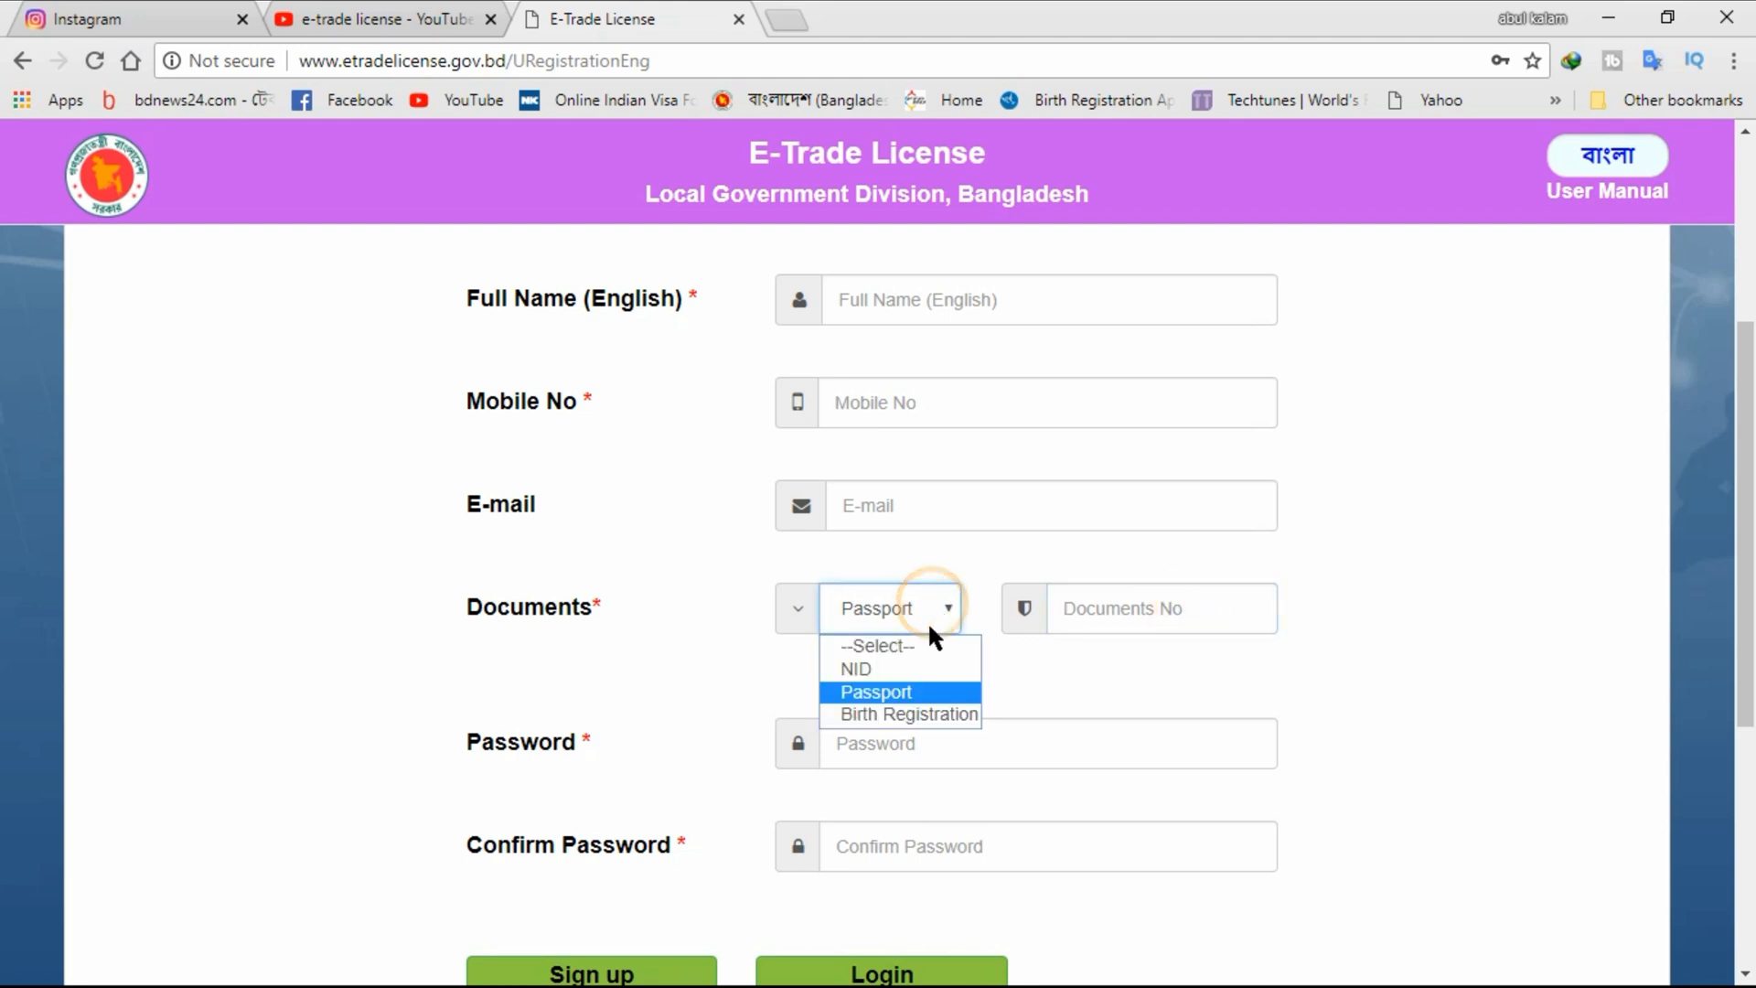
click(927, 710)
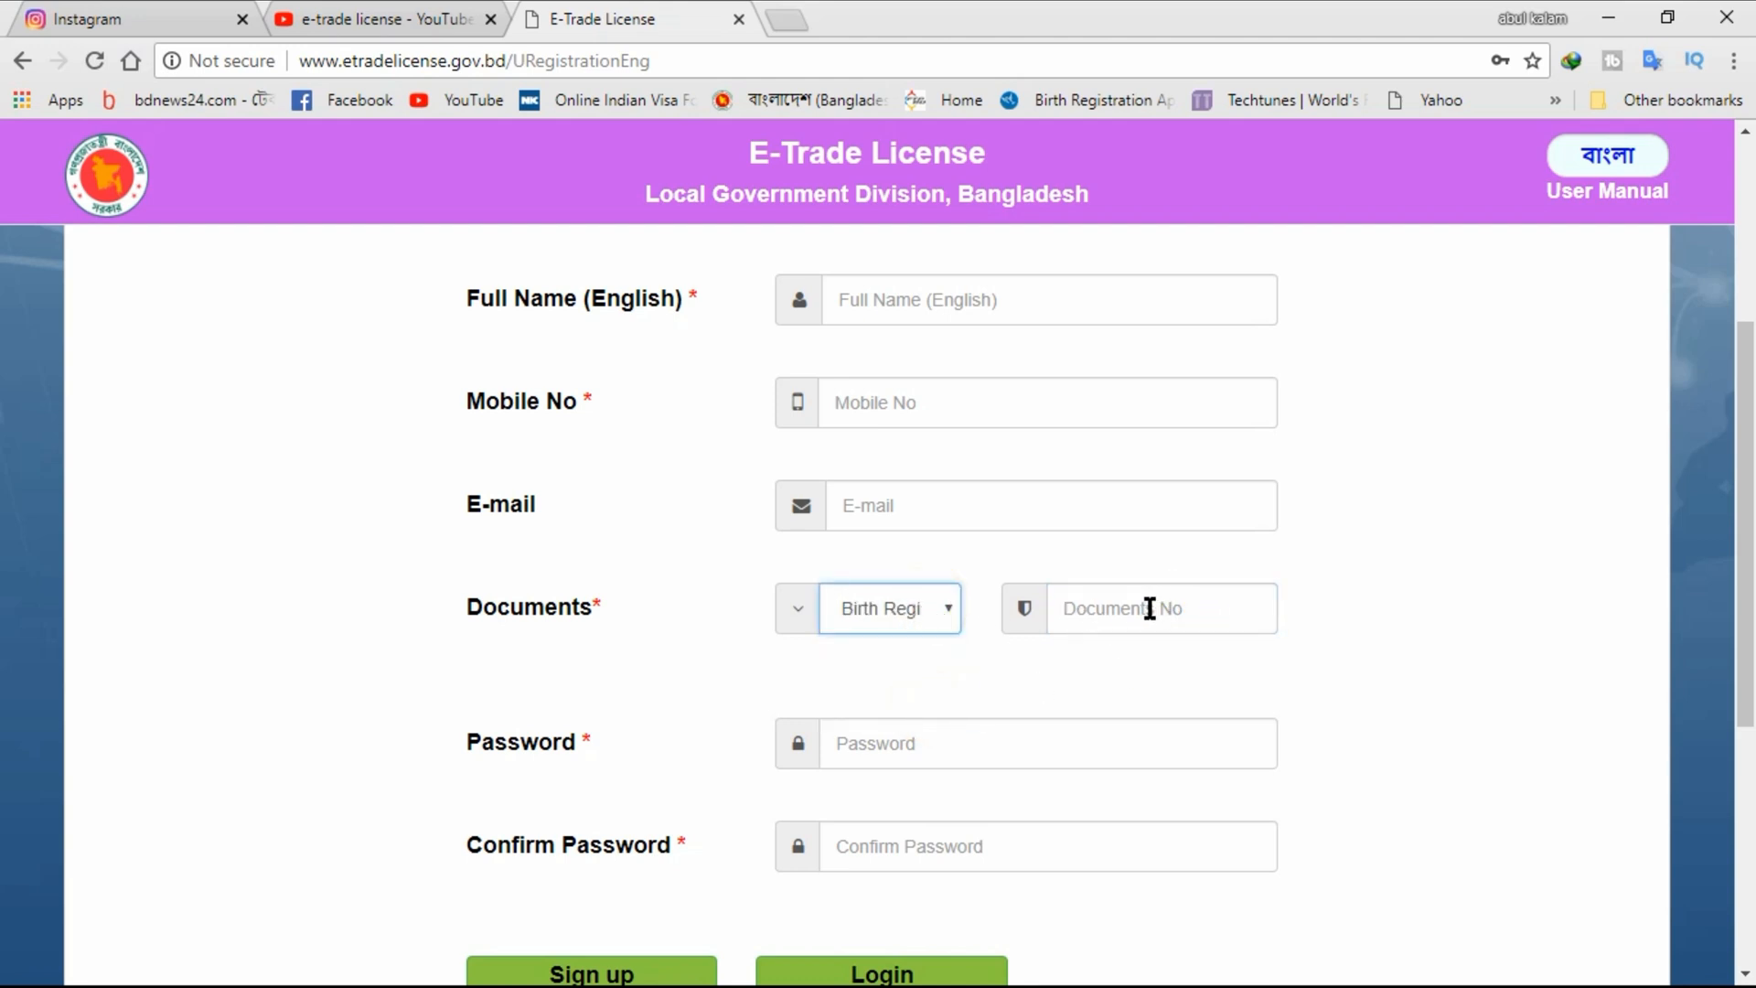
- Leave Password and Confirm Password blank, dismissing the saved-password suggestion
scroll(1040, 718, down, 4)
click(940, 366)
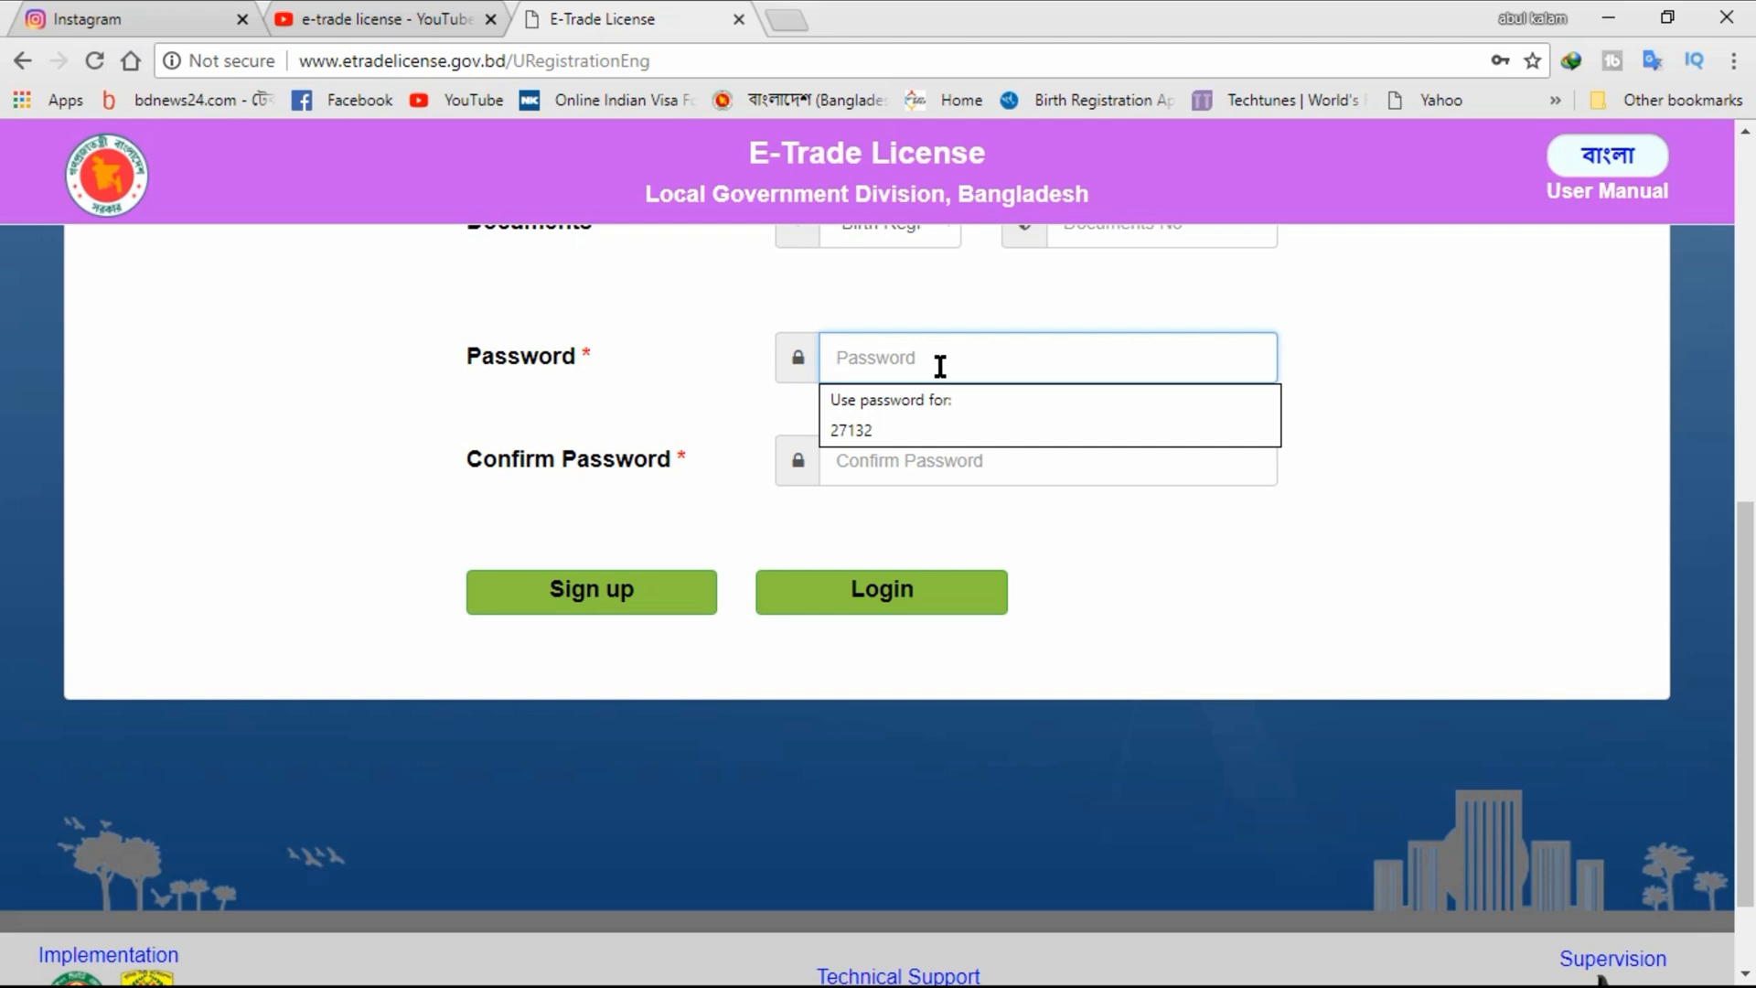
click(1419, 377)
click(914, 467)
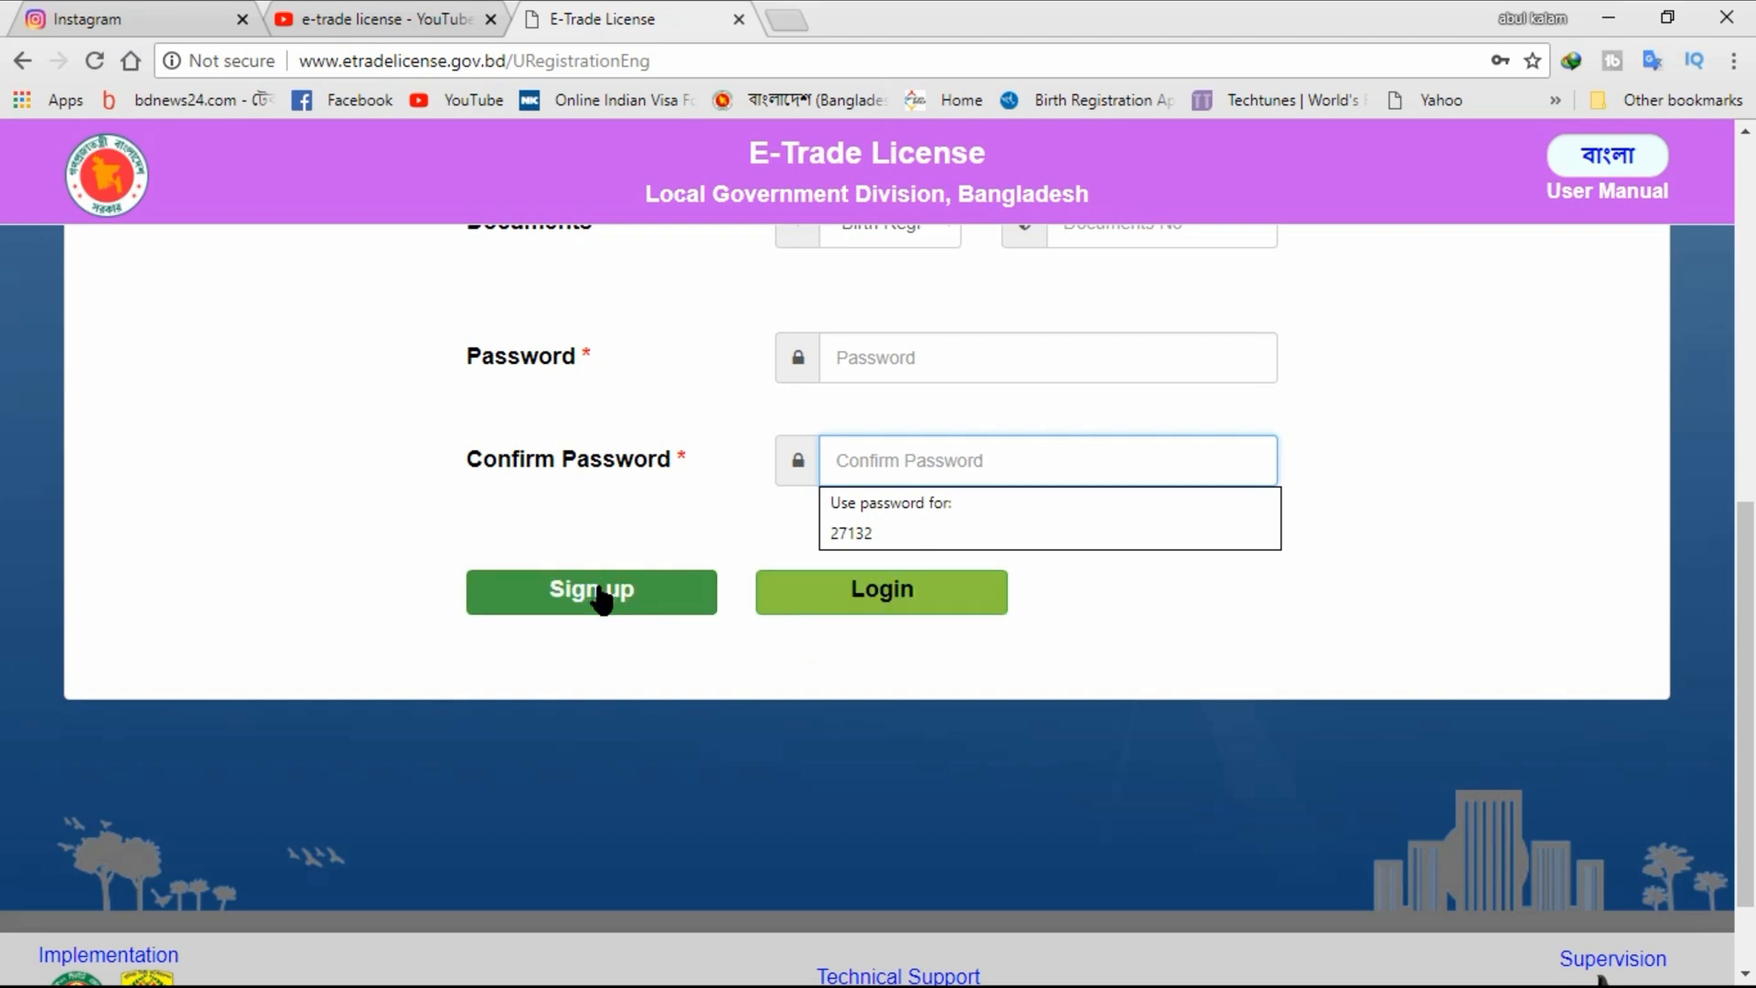
scroll(1024, 739, up, 6)
scroll(827, 746, down, 8)
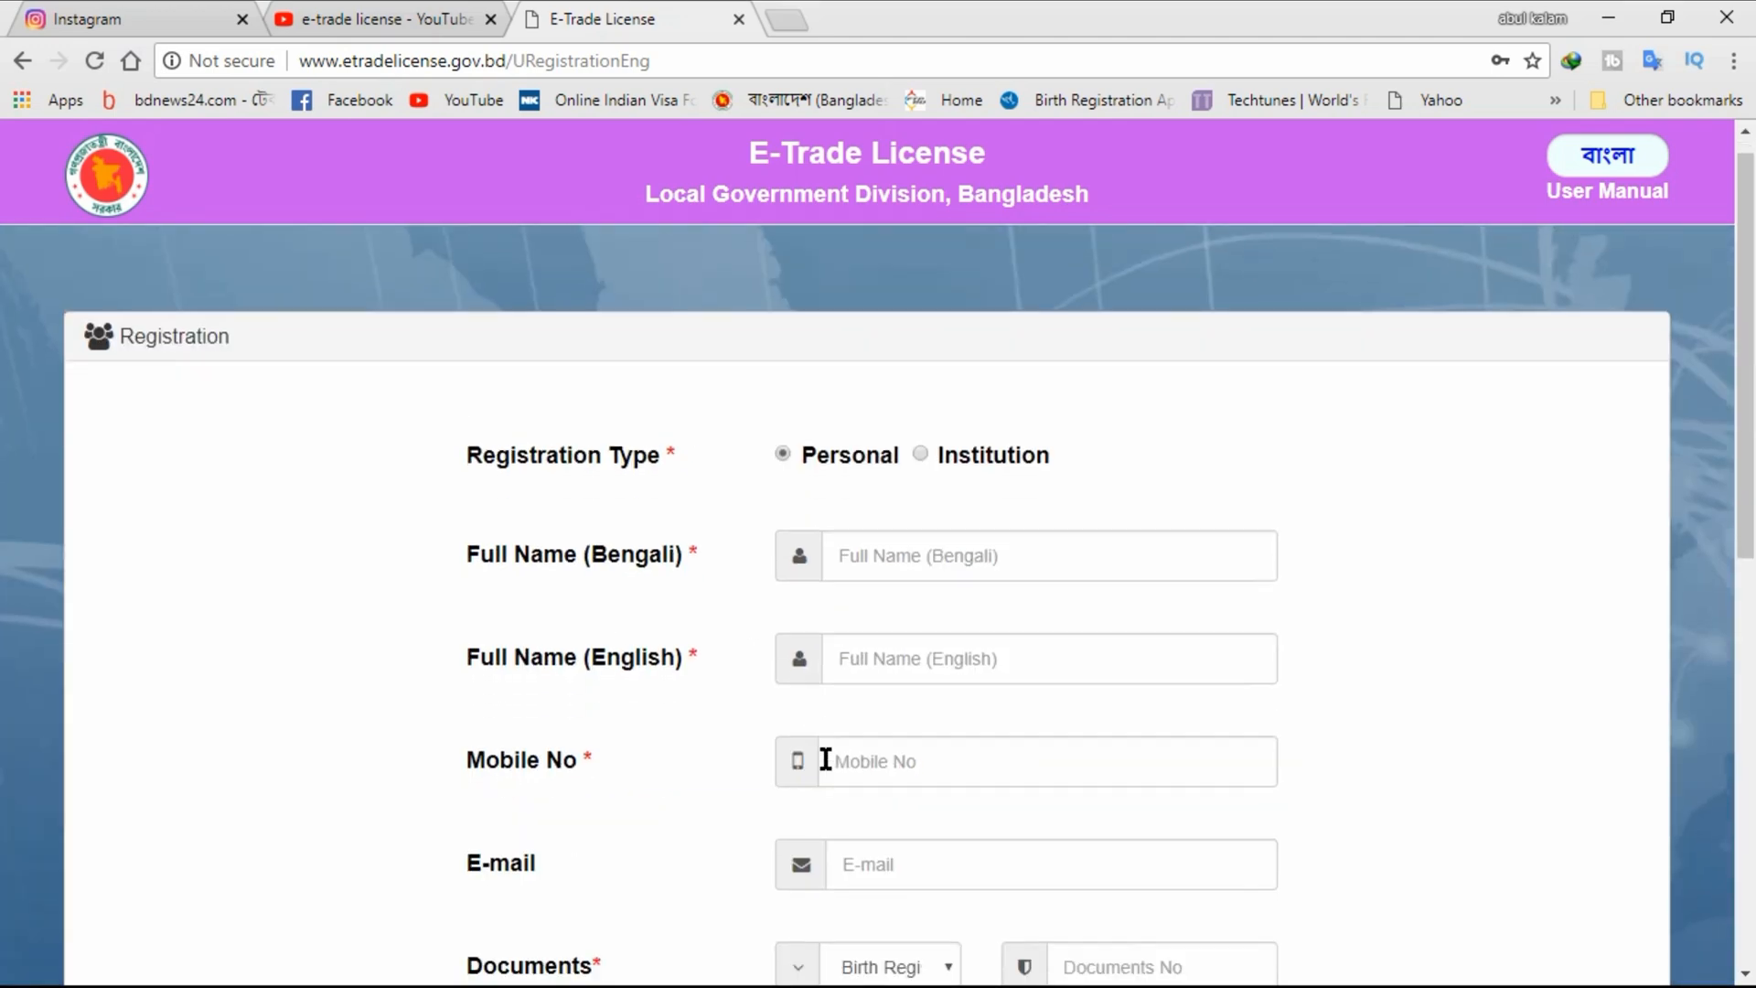
scroll(925, 357, up, 8)
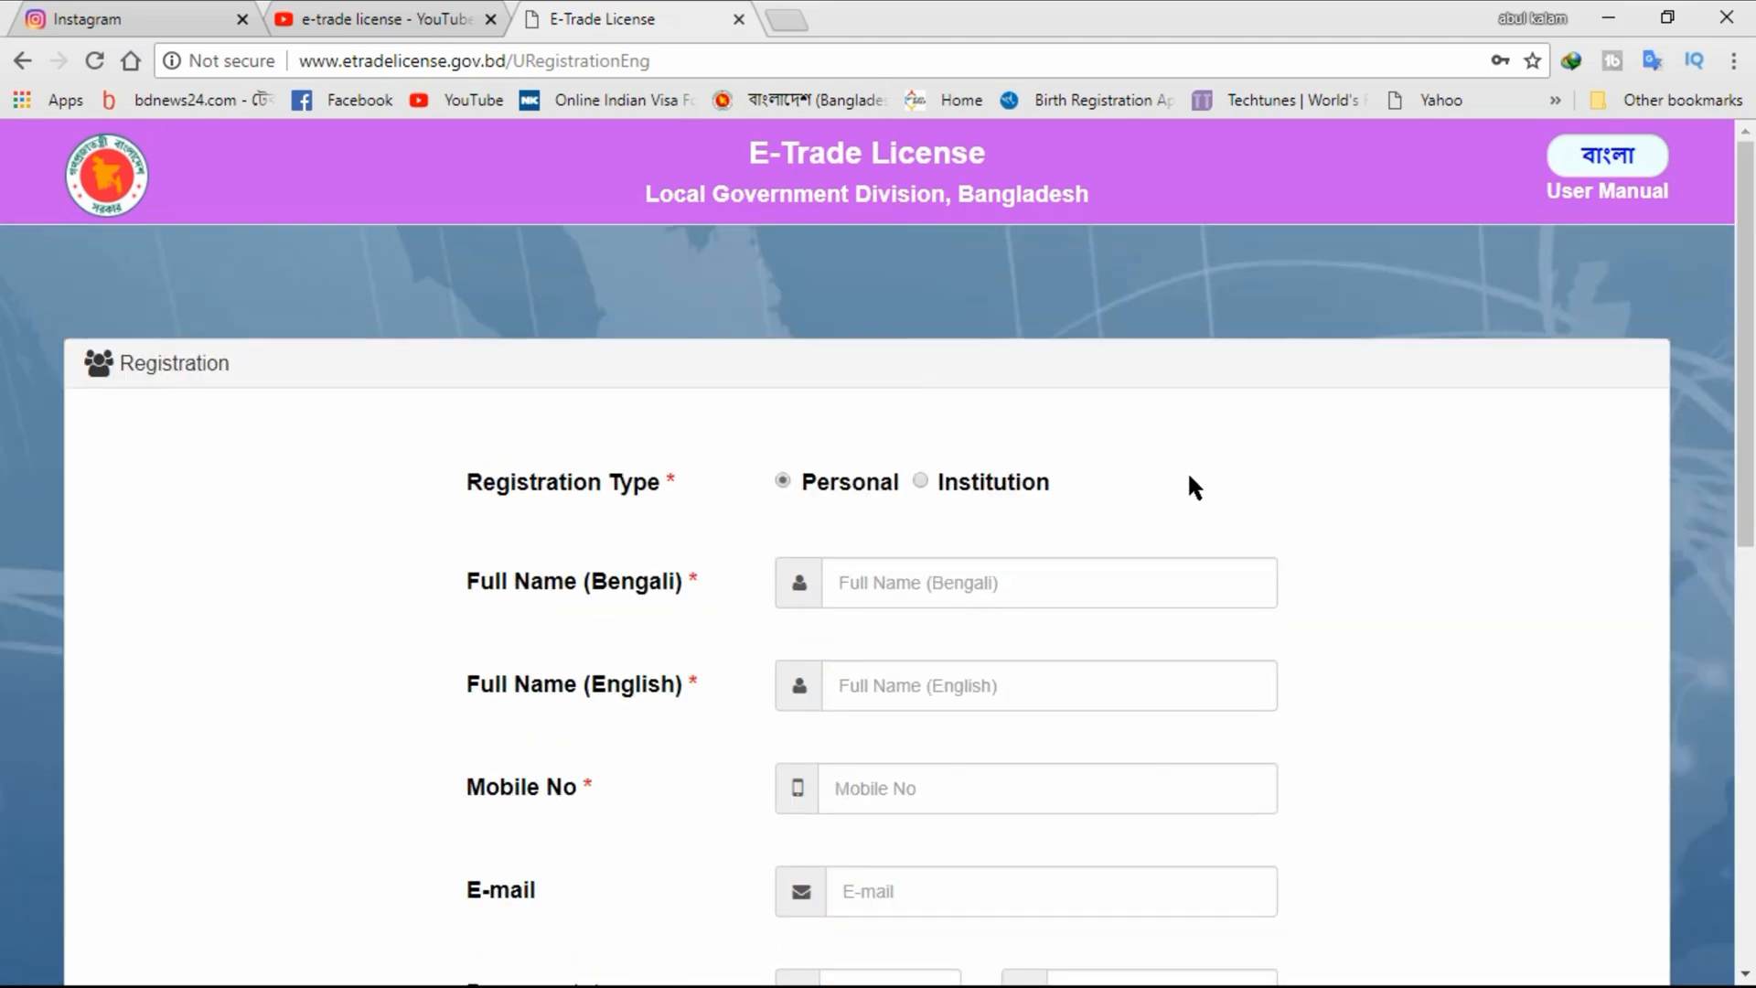
- Back on the login page, sign in with the saved mobile number and the account password
click(22, 60)
click(879, 445)
key(BackSpace)
key(BackSpace)
key(BackSpace)
key(BackSpace)
key(BackSpace)
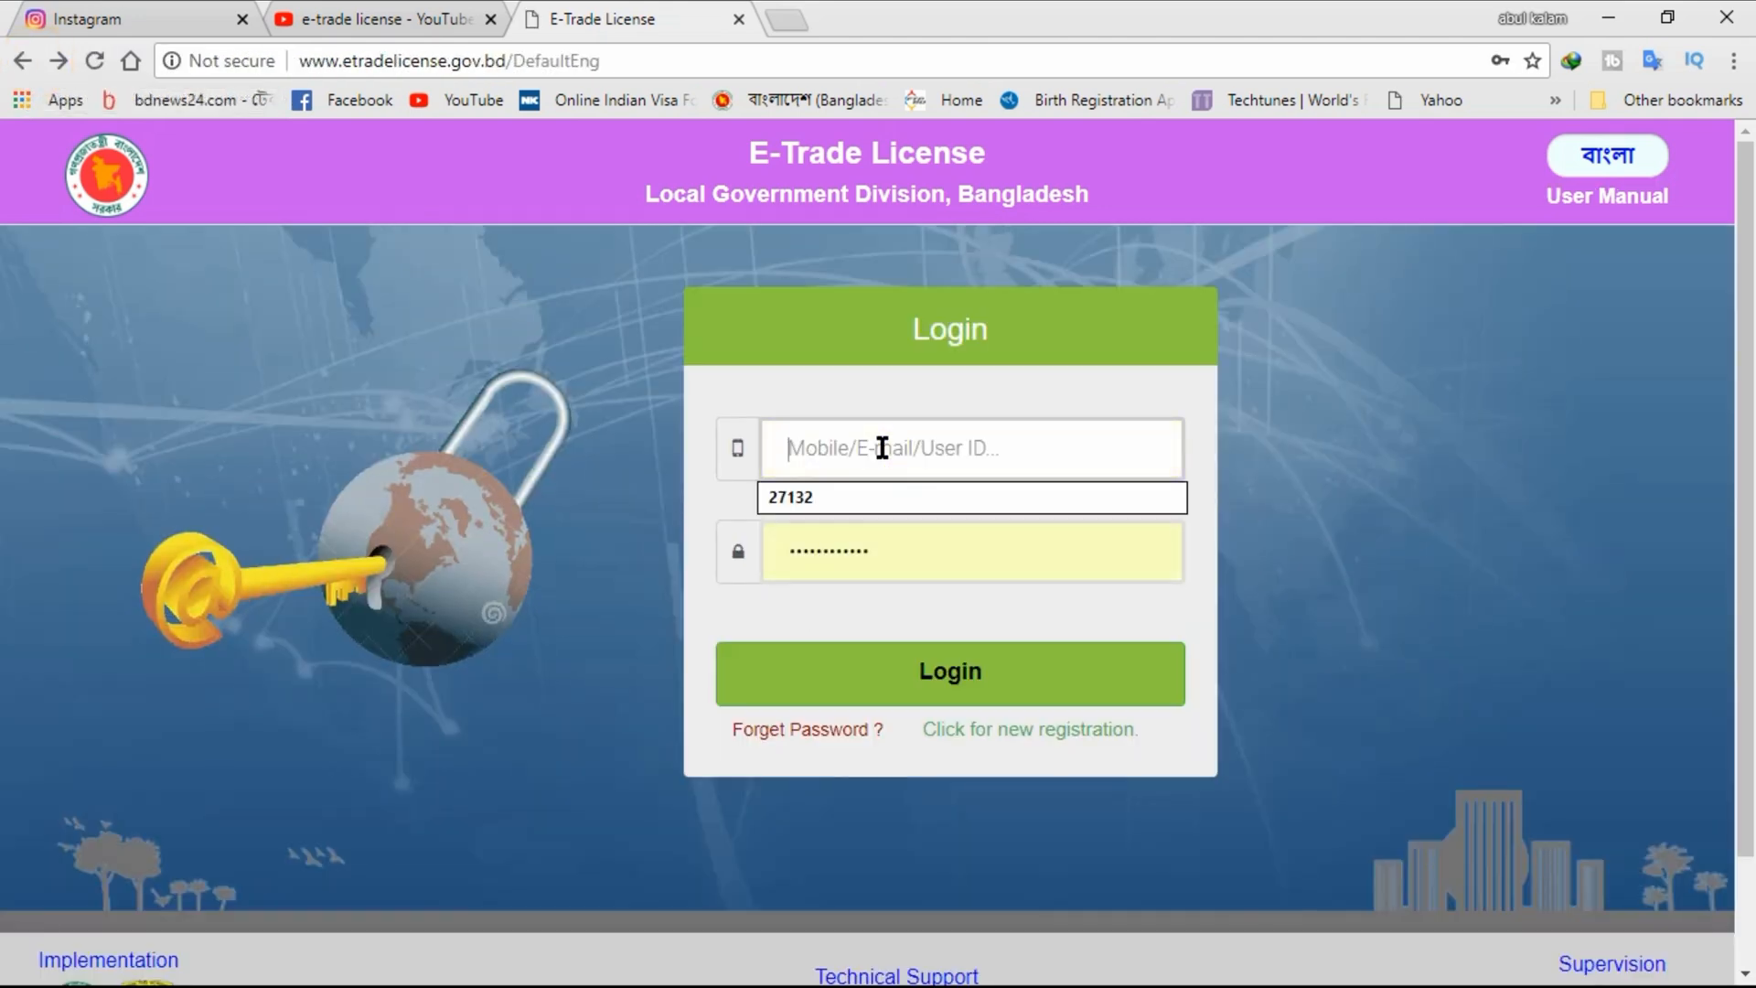
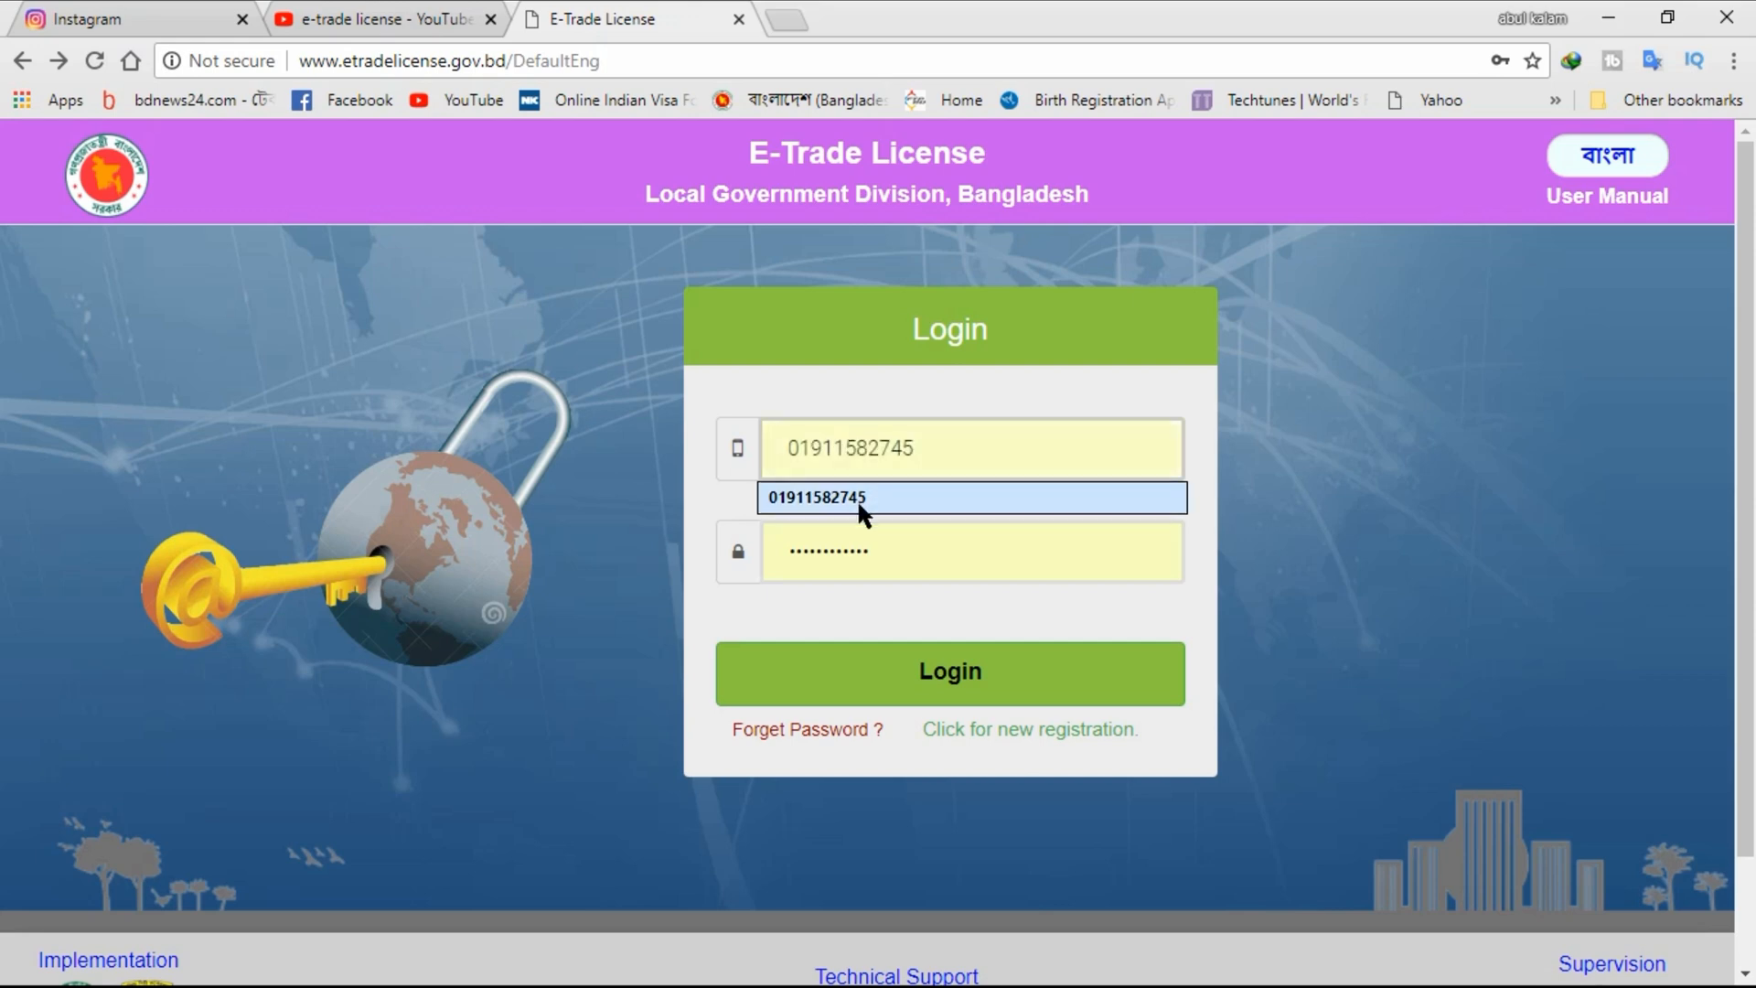
click(856, 498)
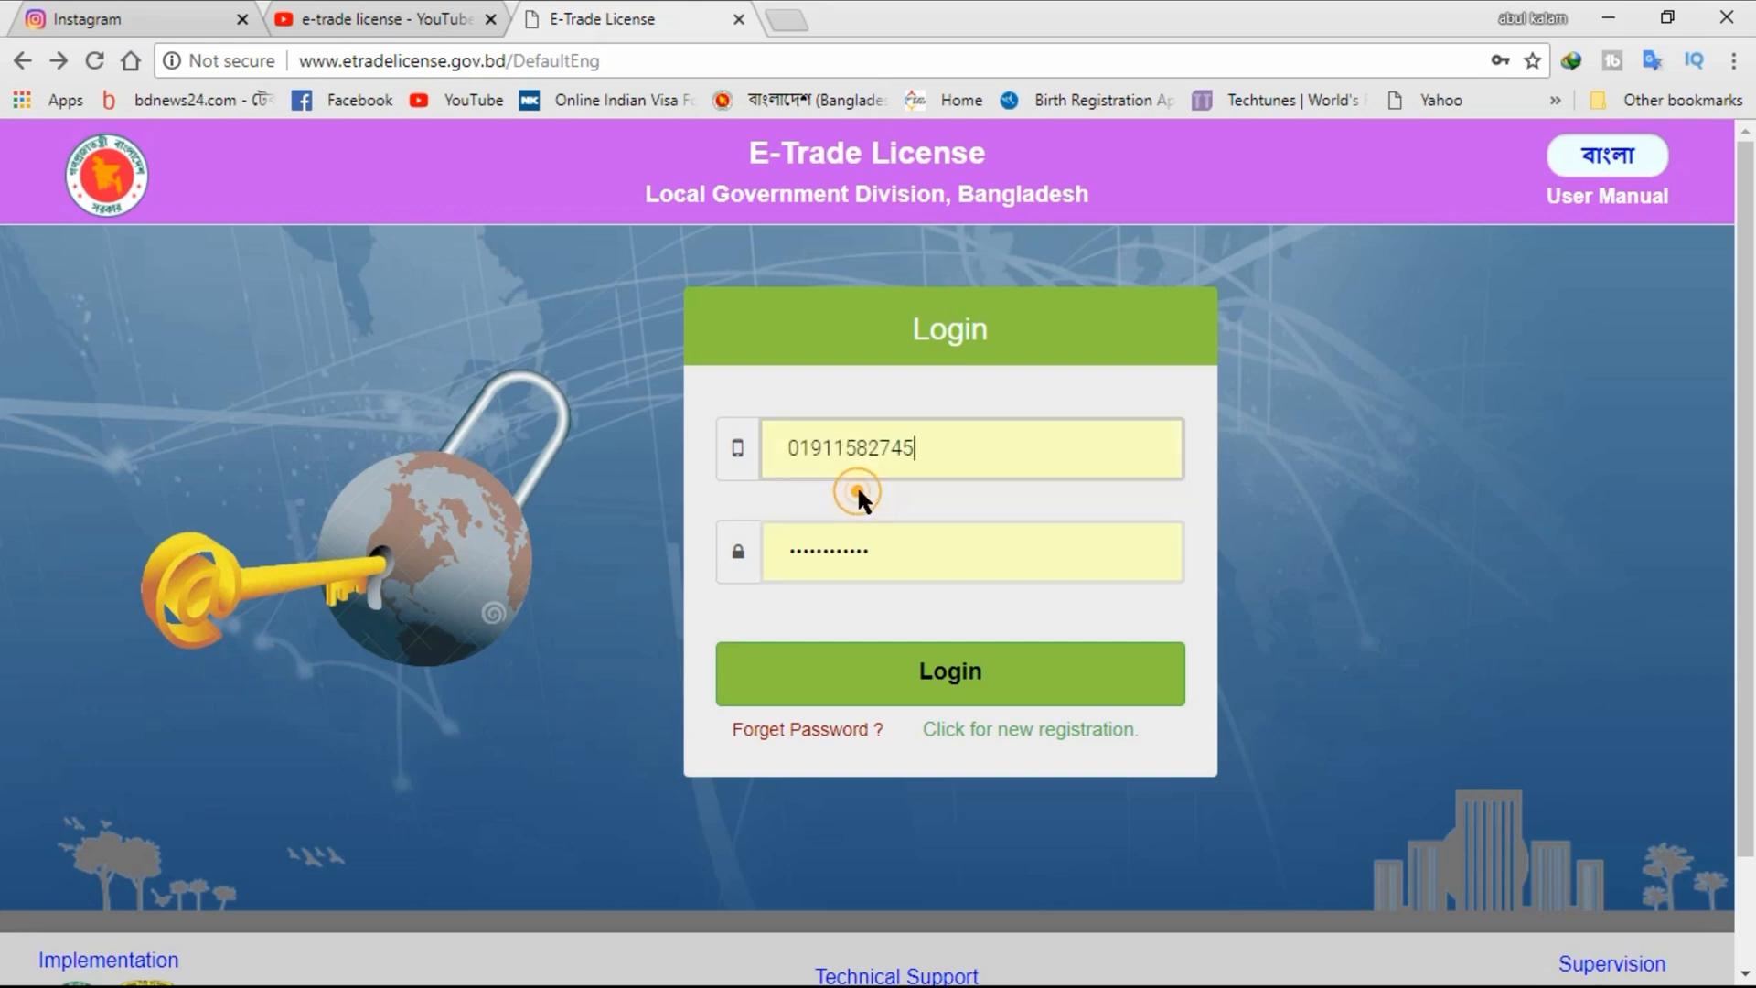
click(909, 571)
key(BackSpace)
key(BackSpace)
key(BackSpace)
key(BackSpace)
key(BackSpace)
key(BackSpace)
key(BackSpace)
key(BackSpace)
key(BackSpace)
key(BackSpace)
key(BackSpace)
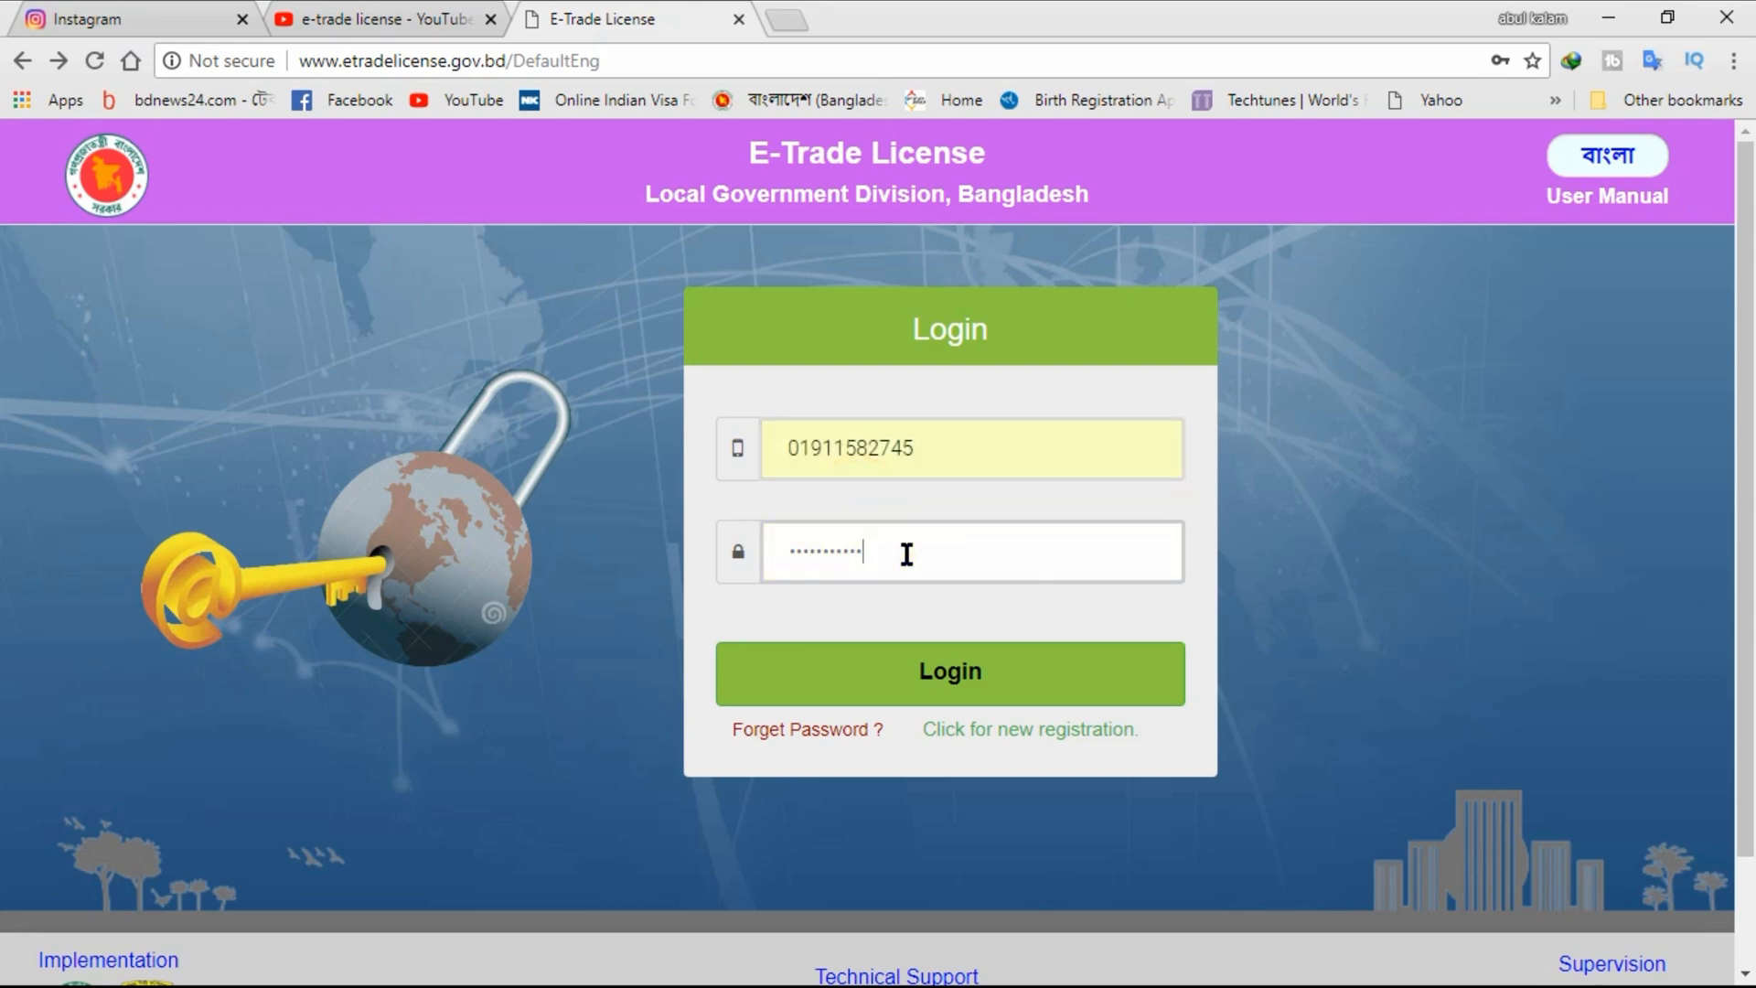
key(BackSpace)
key(BackSpace)
click(997, 674)
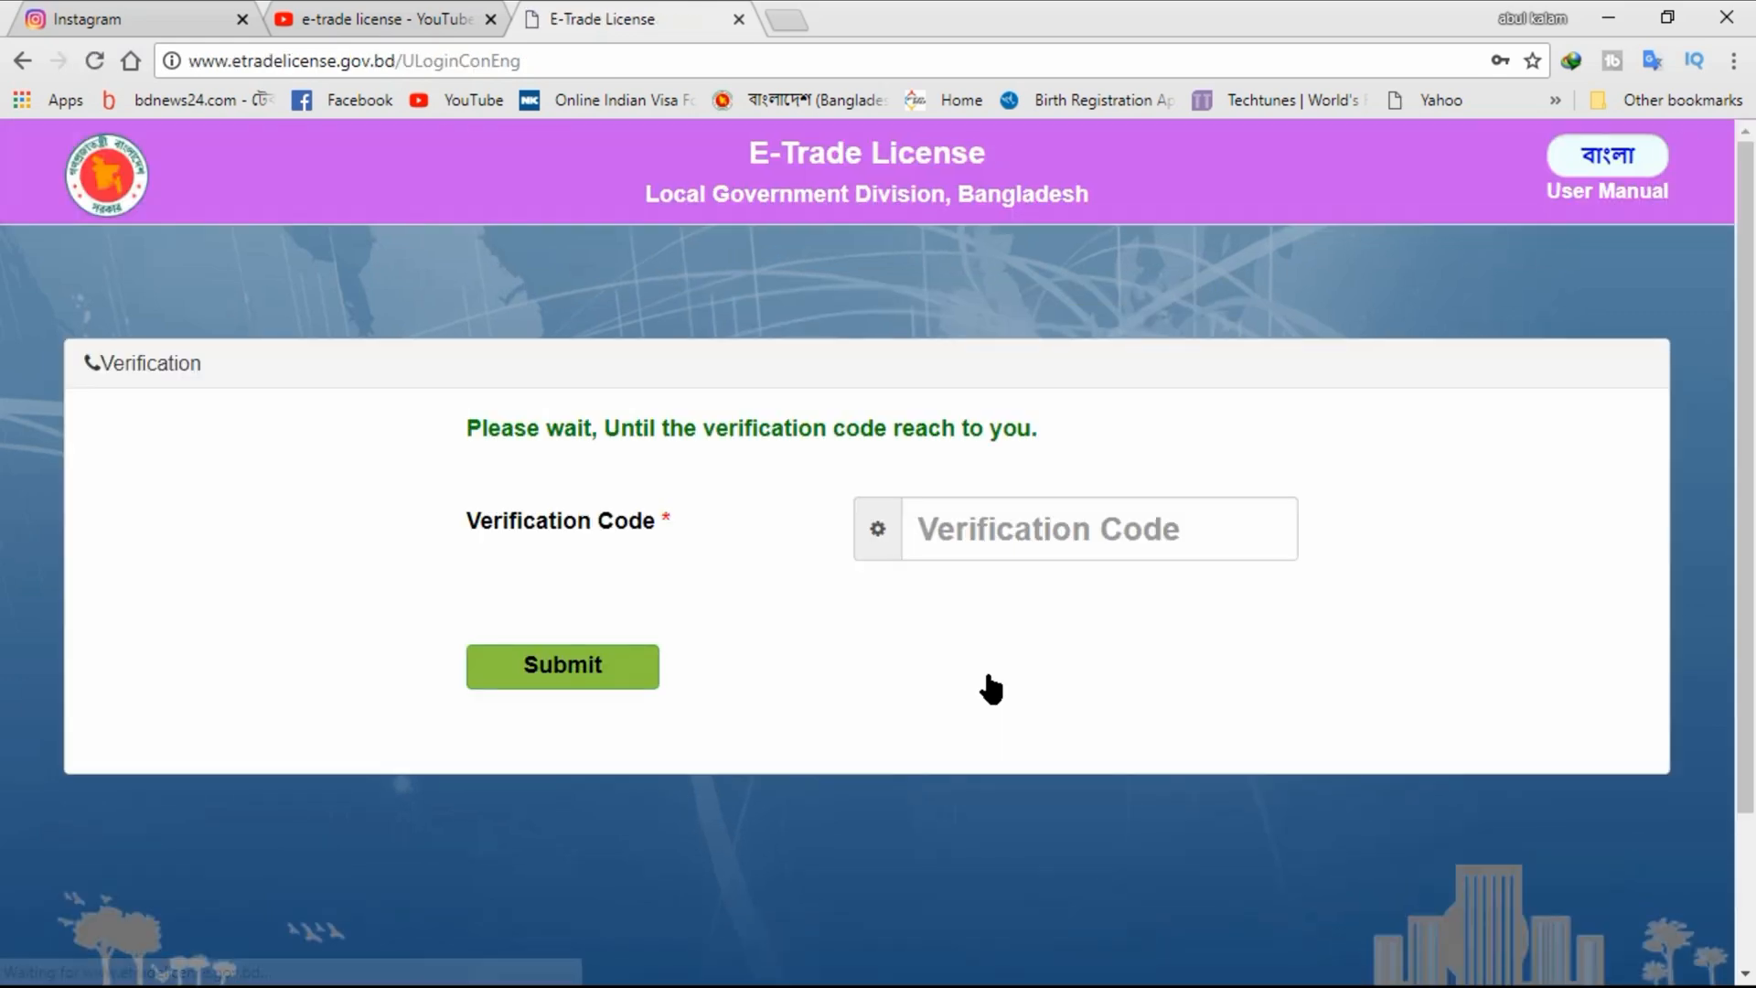
- Enter the verification code and submit it to reach the Citizen Dashboard
click(952, 530)
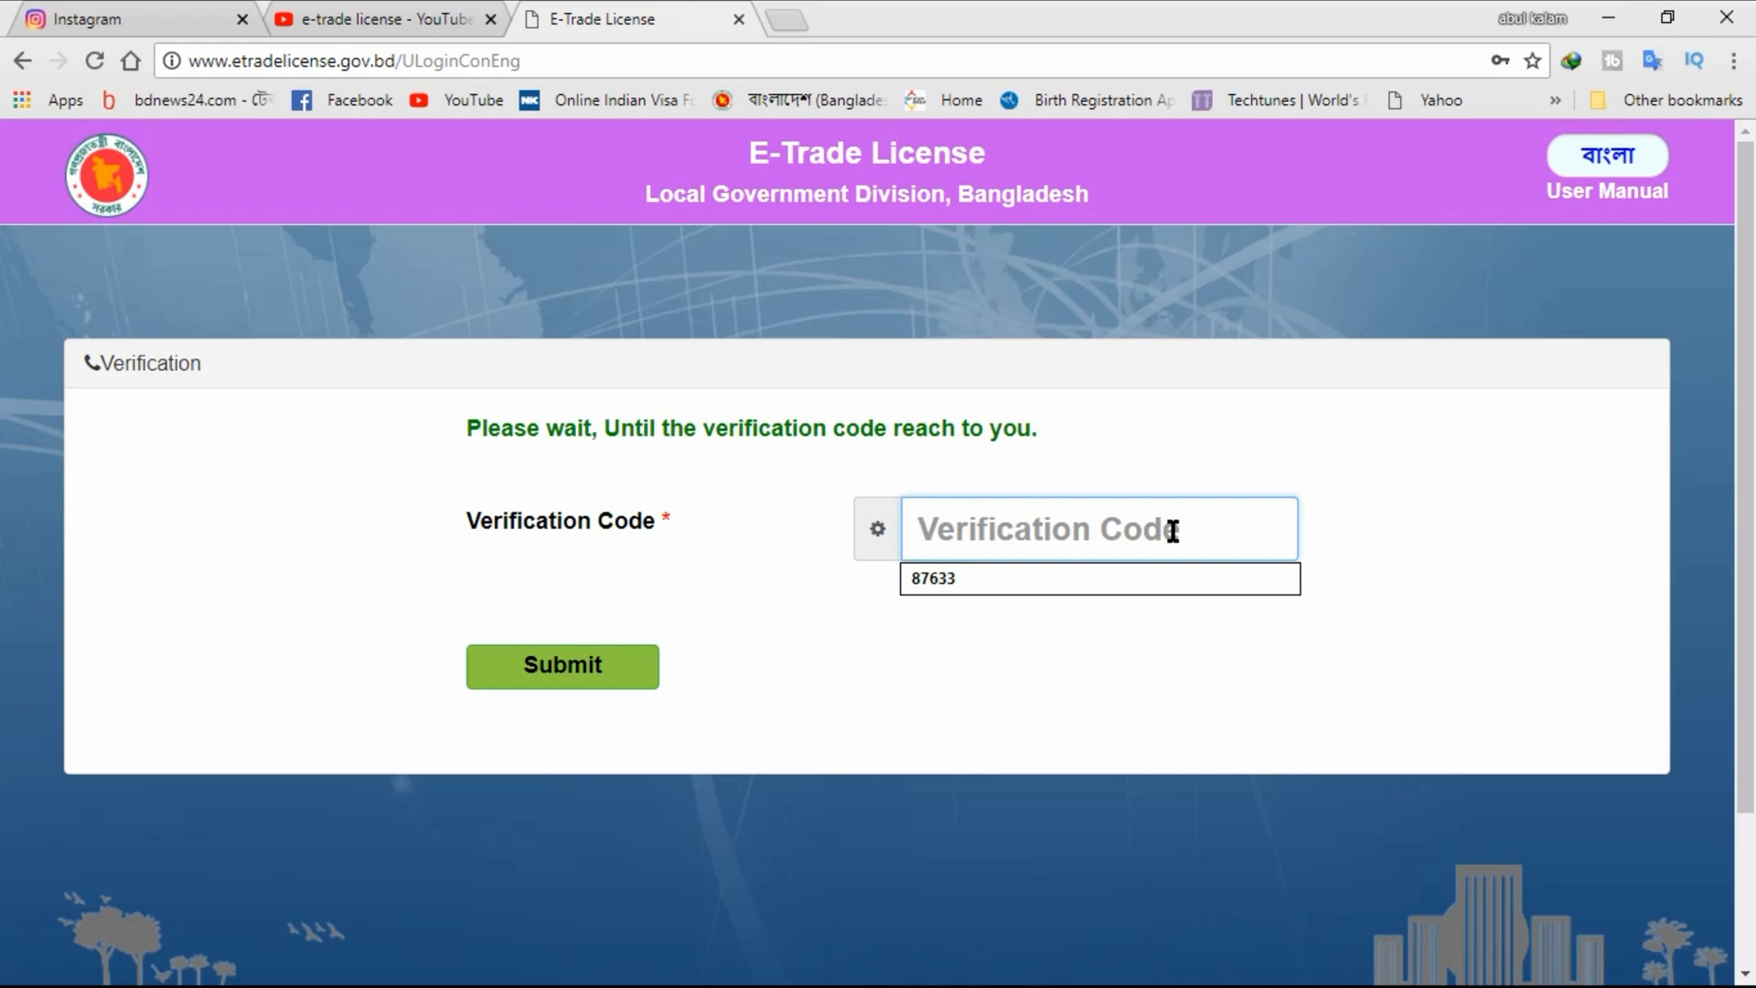
click(1168, 531)
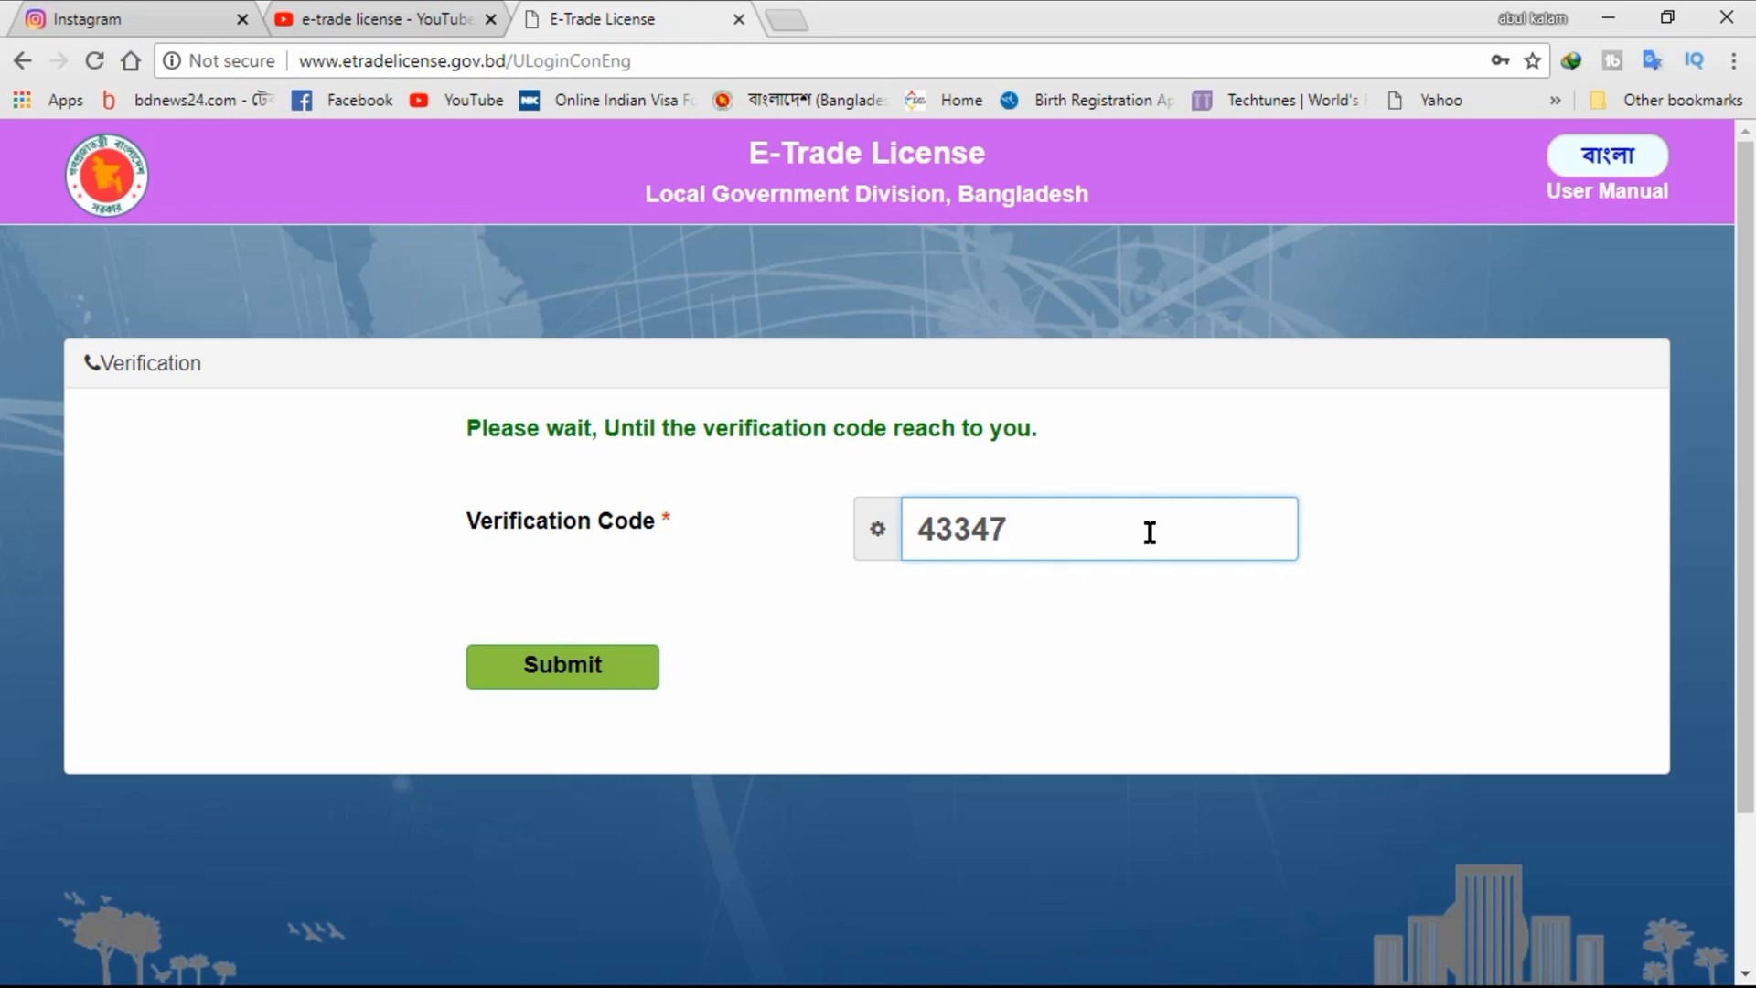
click(607, 675)
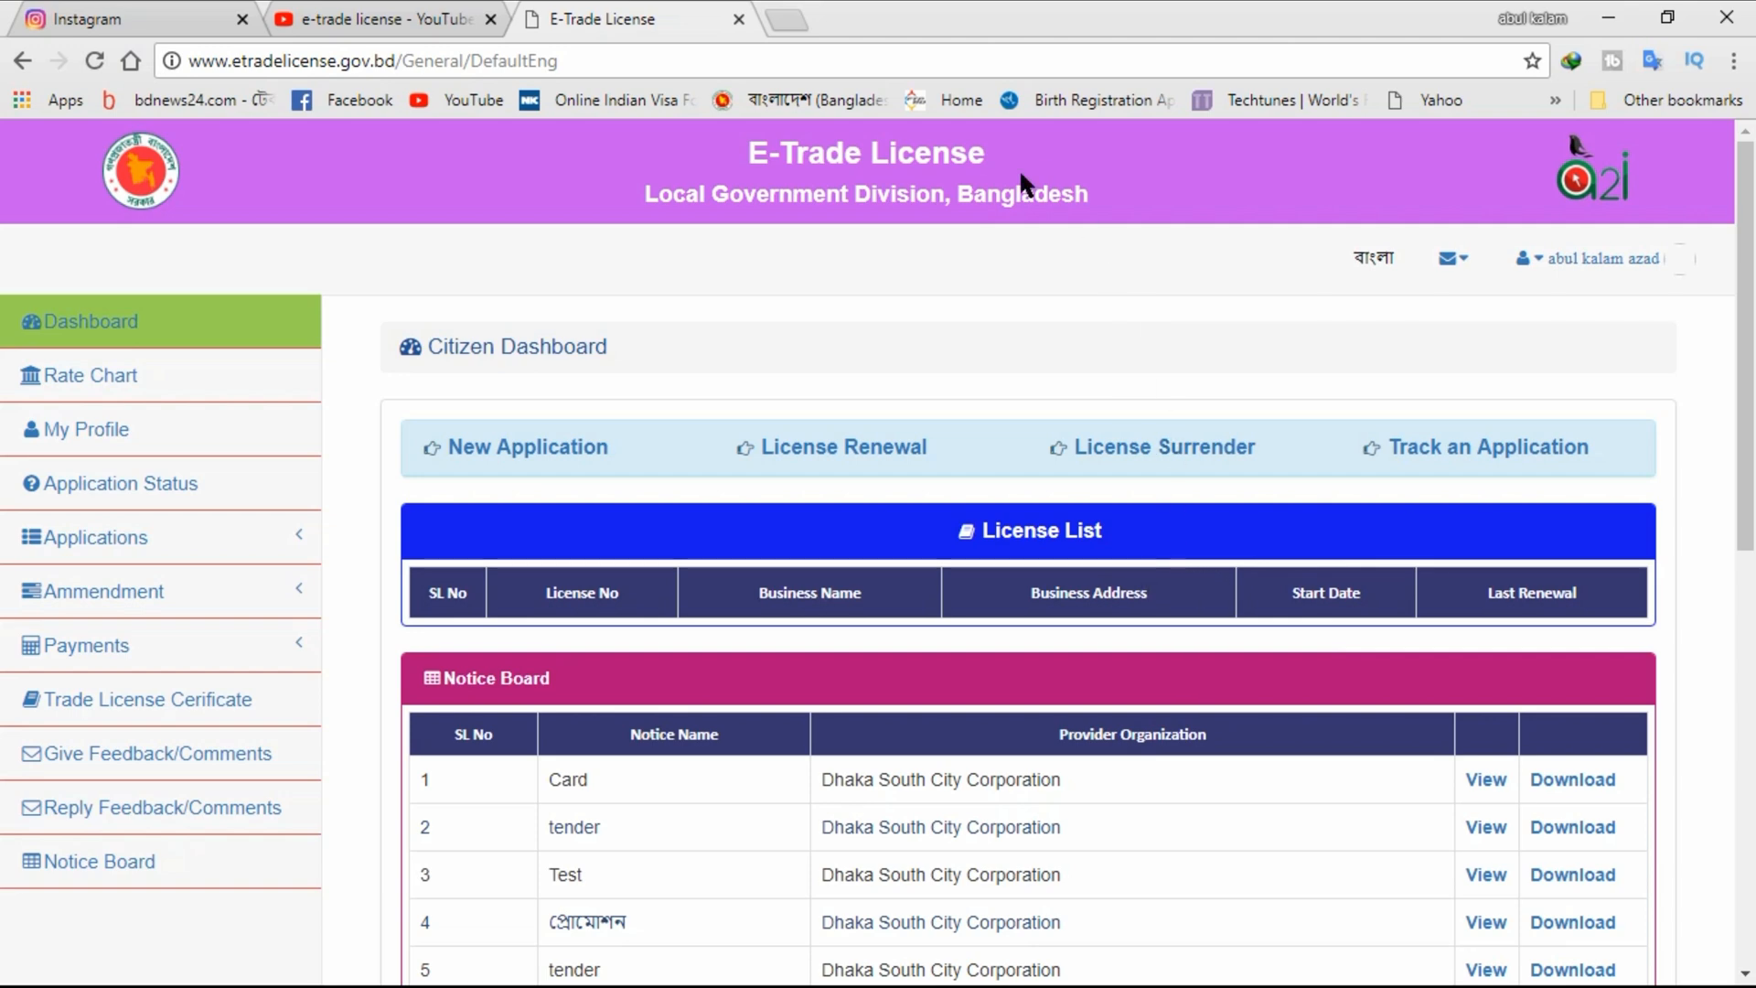
- Scroll through the dashboard Notice Board, then open the Rate Chart of application fees
scroll(1125, 631, down, 5)
scroll(1106, 604, up, 5)
scroll(1106, 593, down, 4)
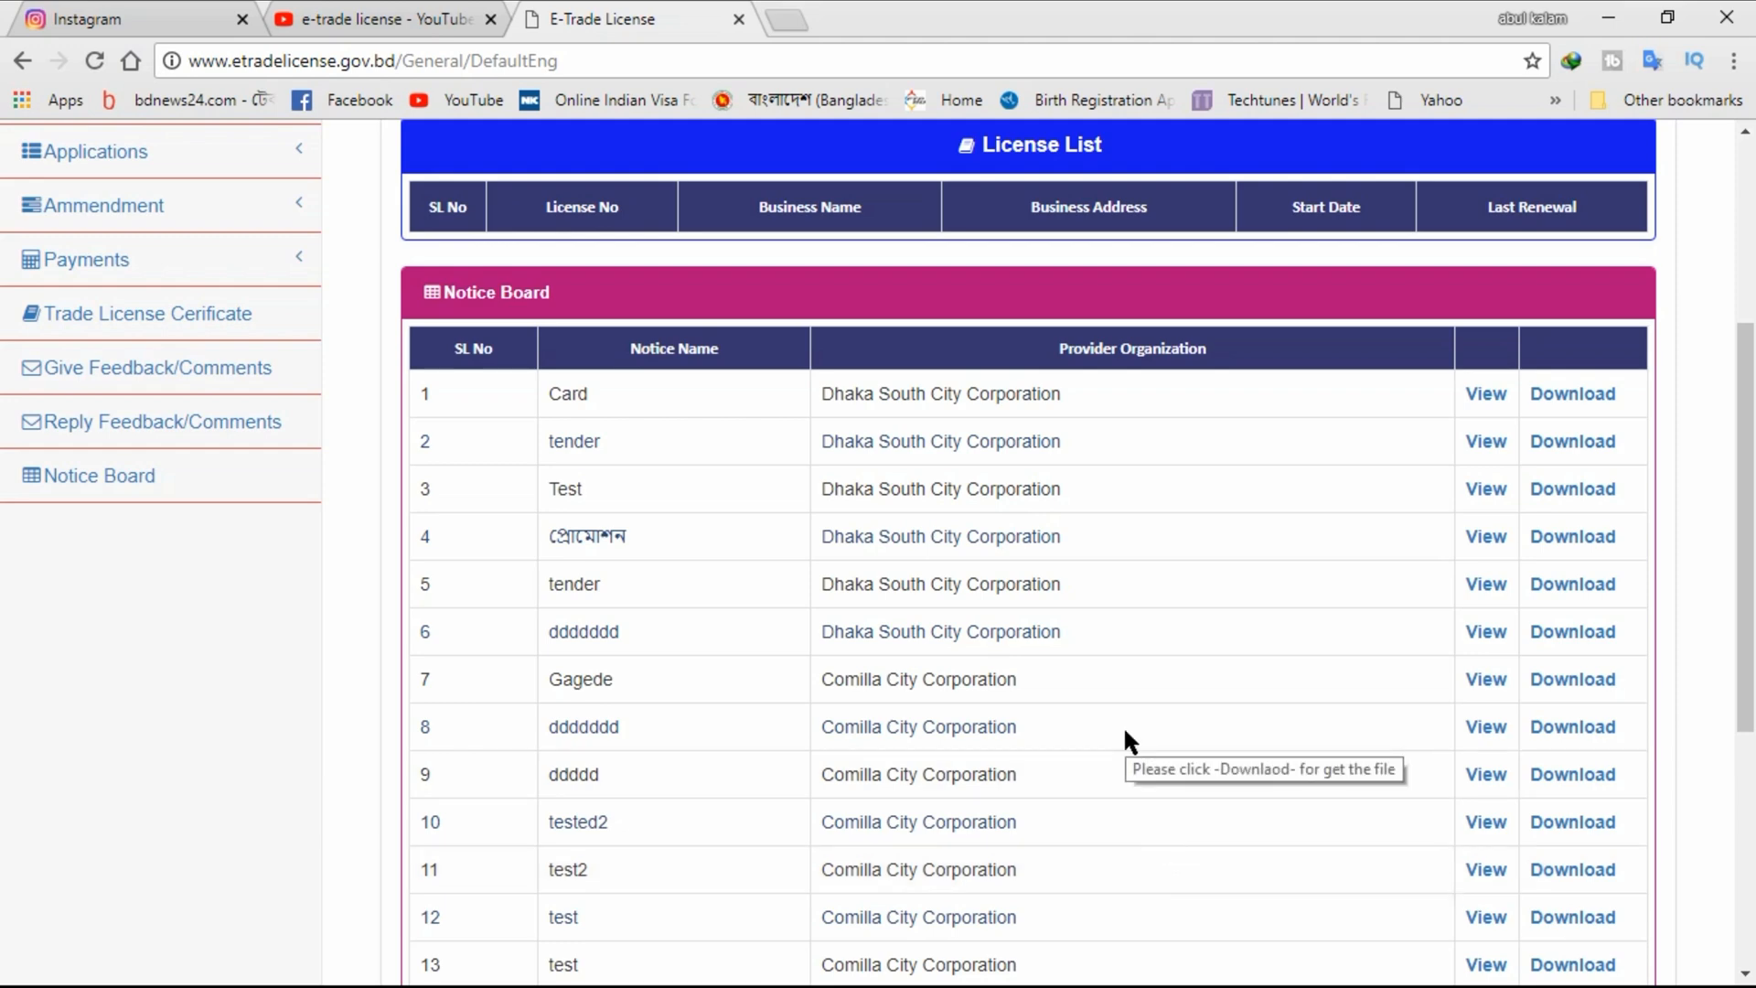
scroll(717, 675, up, 4)
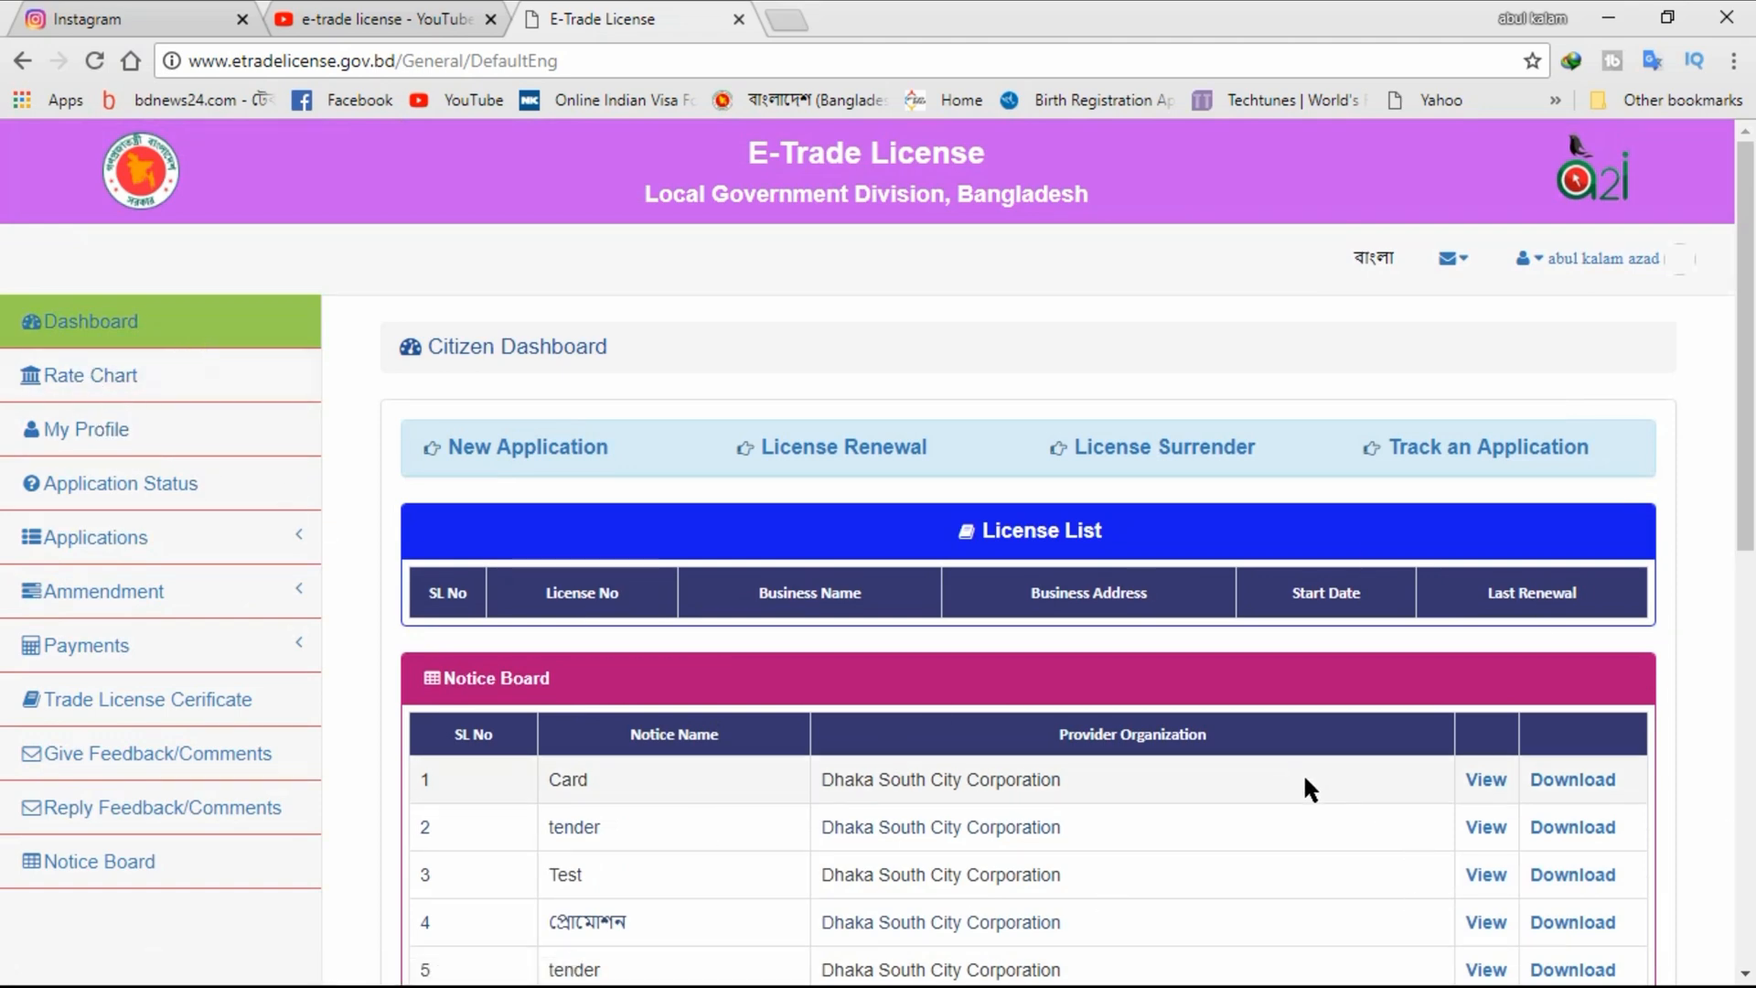
click(99, 384)
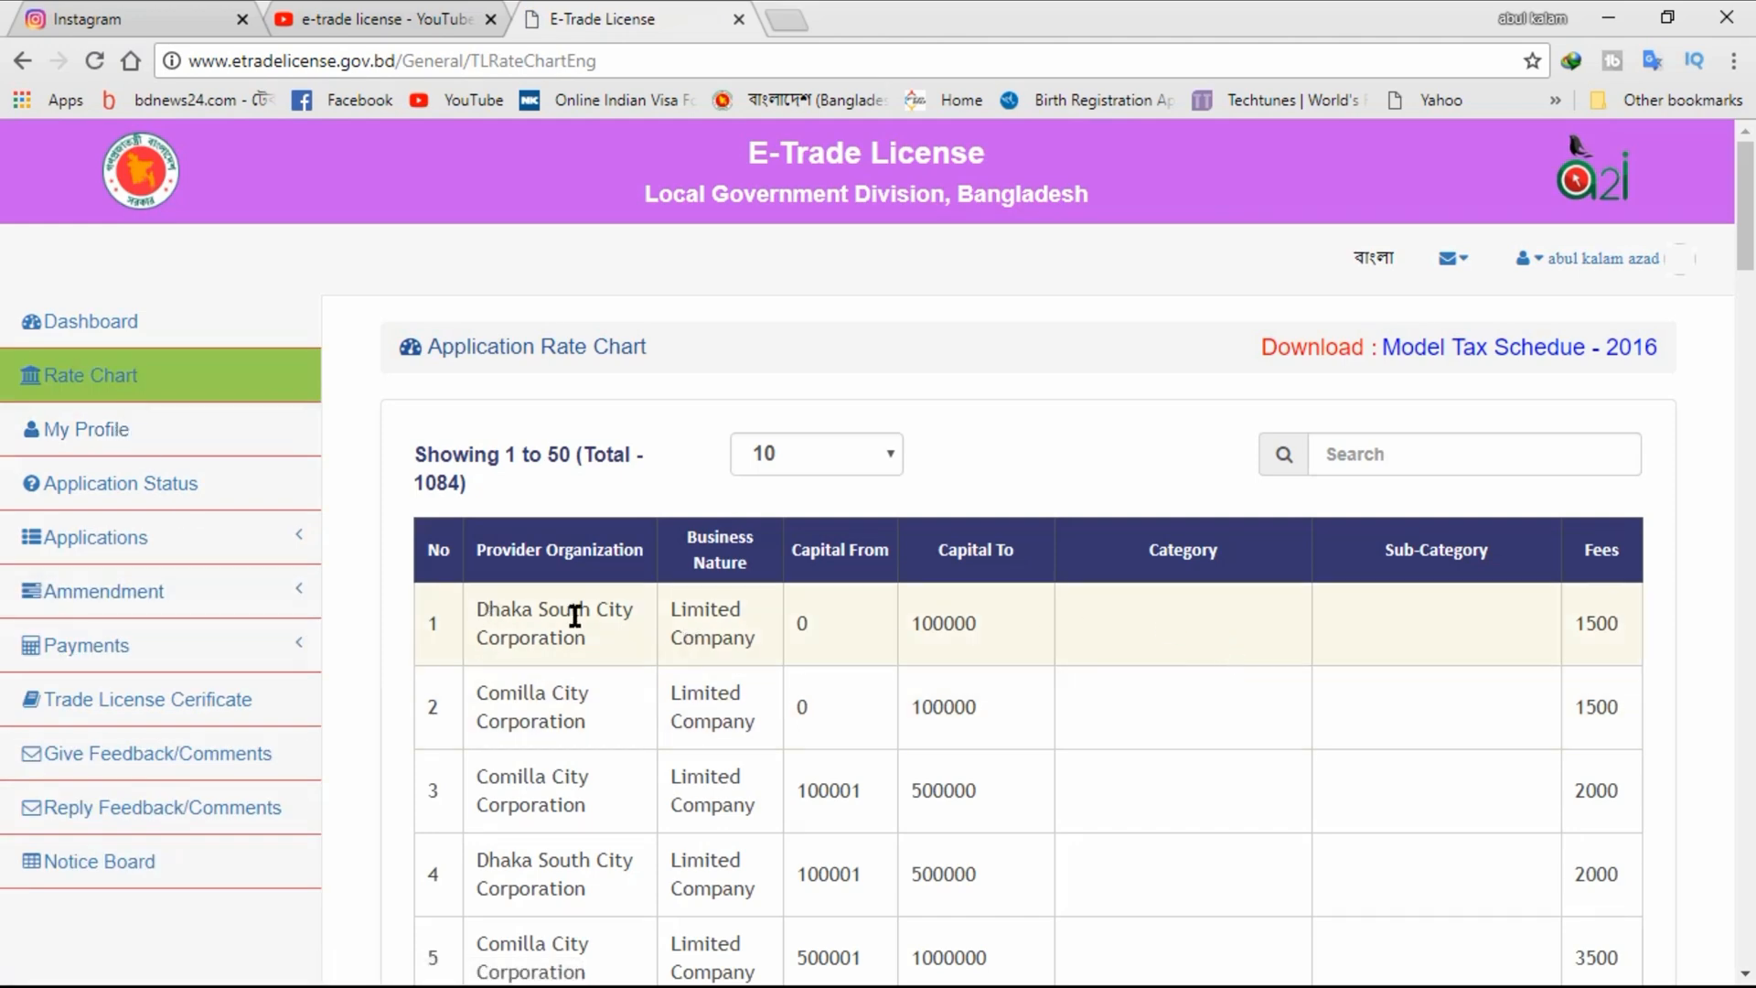
- View My Profile, then the Application Status tracking page, and expand the Applications sidebar menu
scroll(585, 646, down, 4)
scroll(799, 539, up, 4)
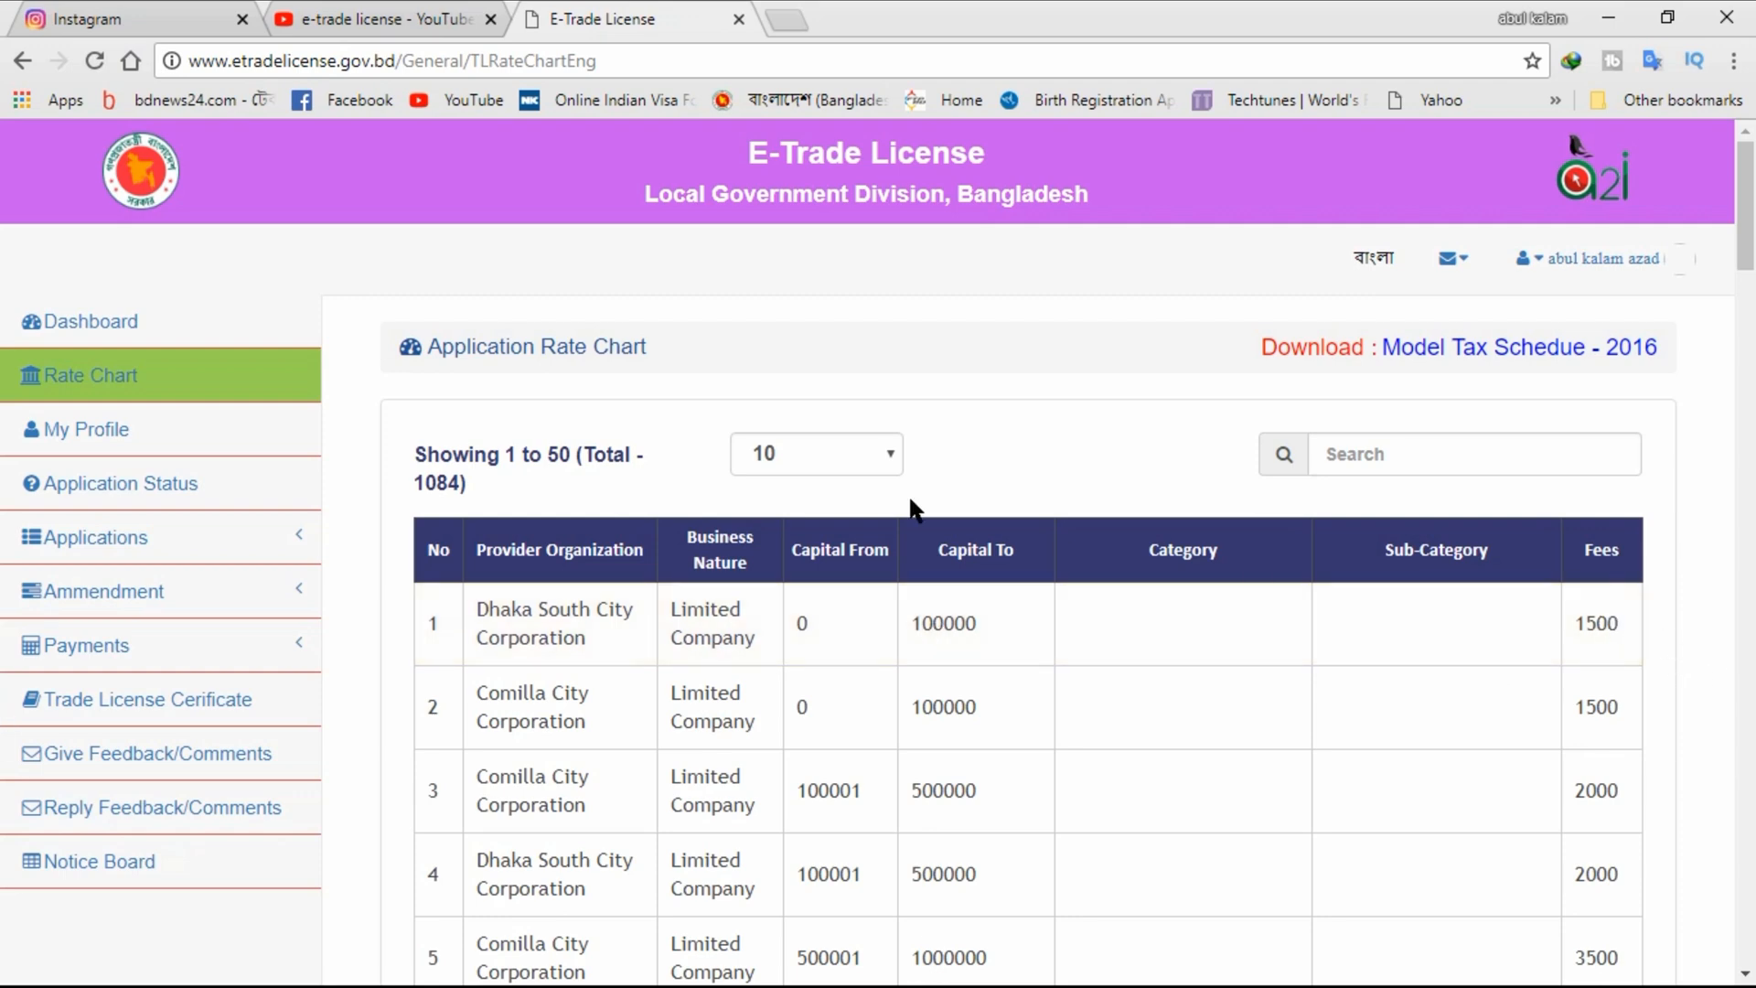
click(96, 430)
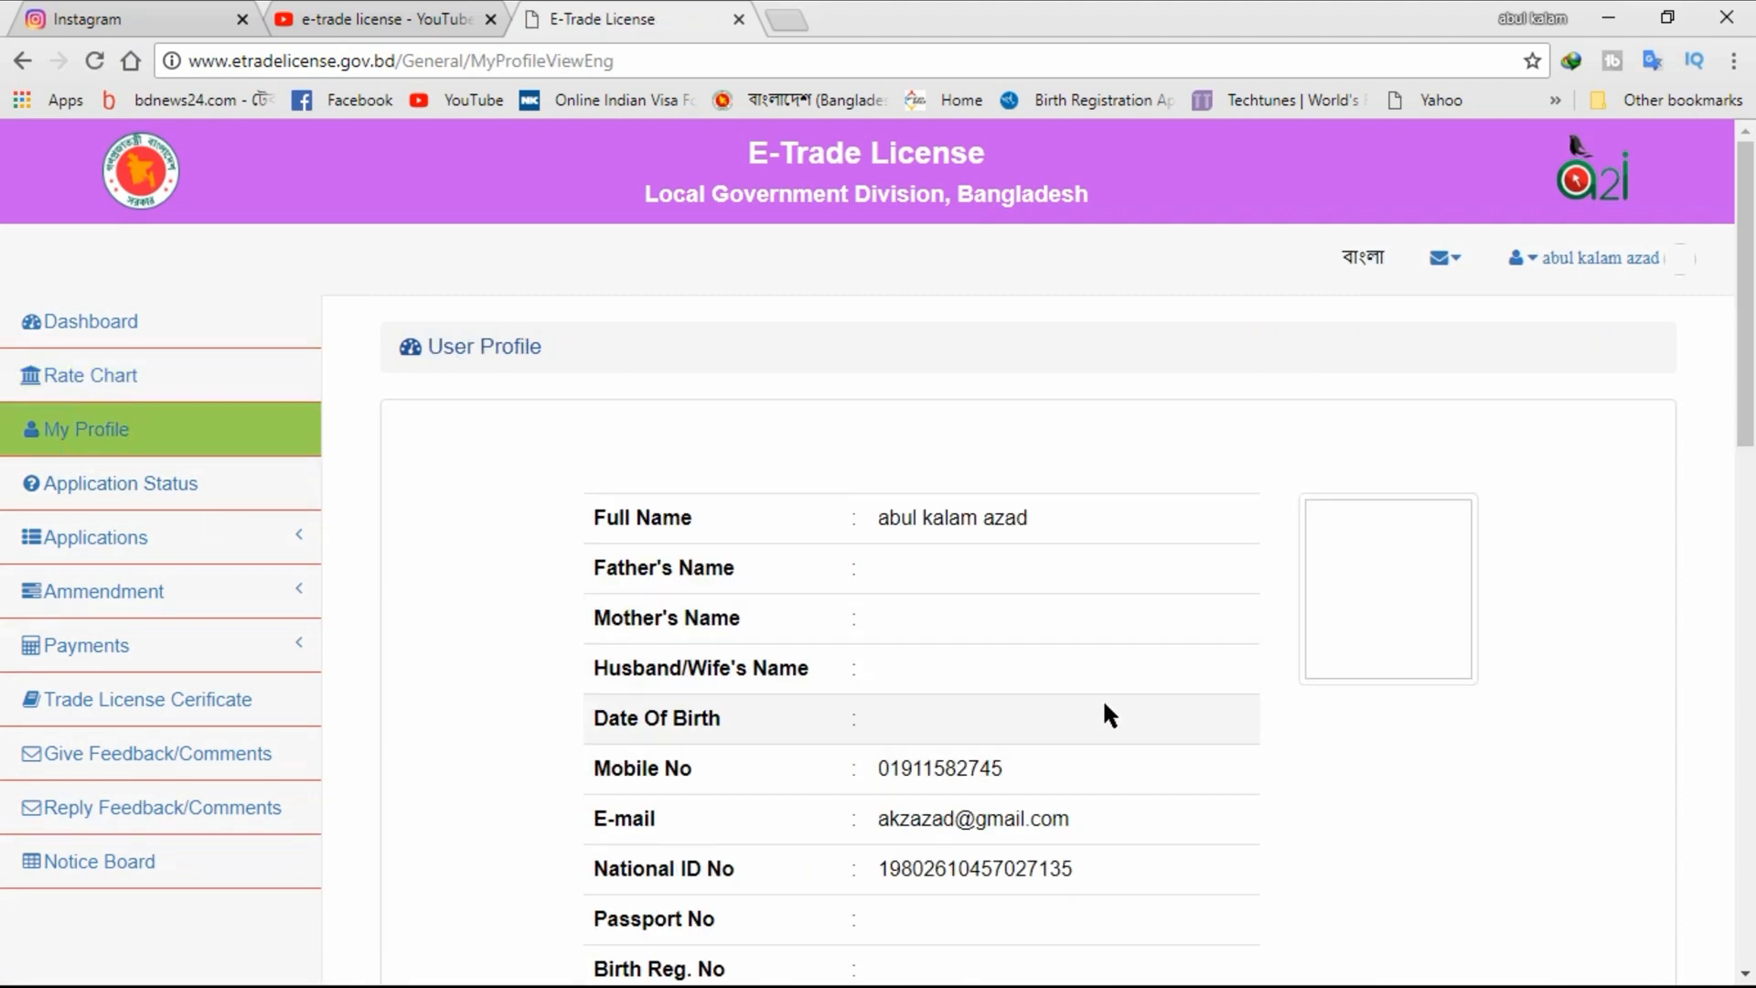
click(72, 481)
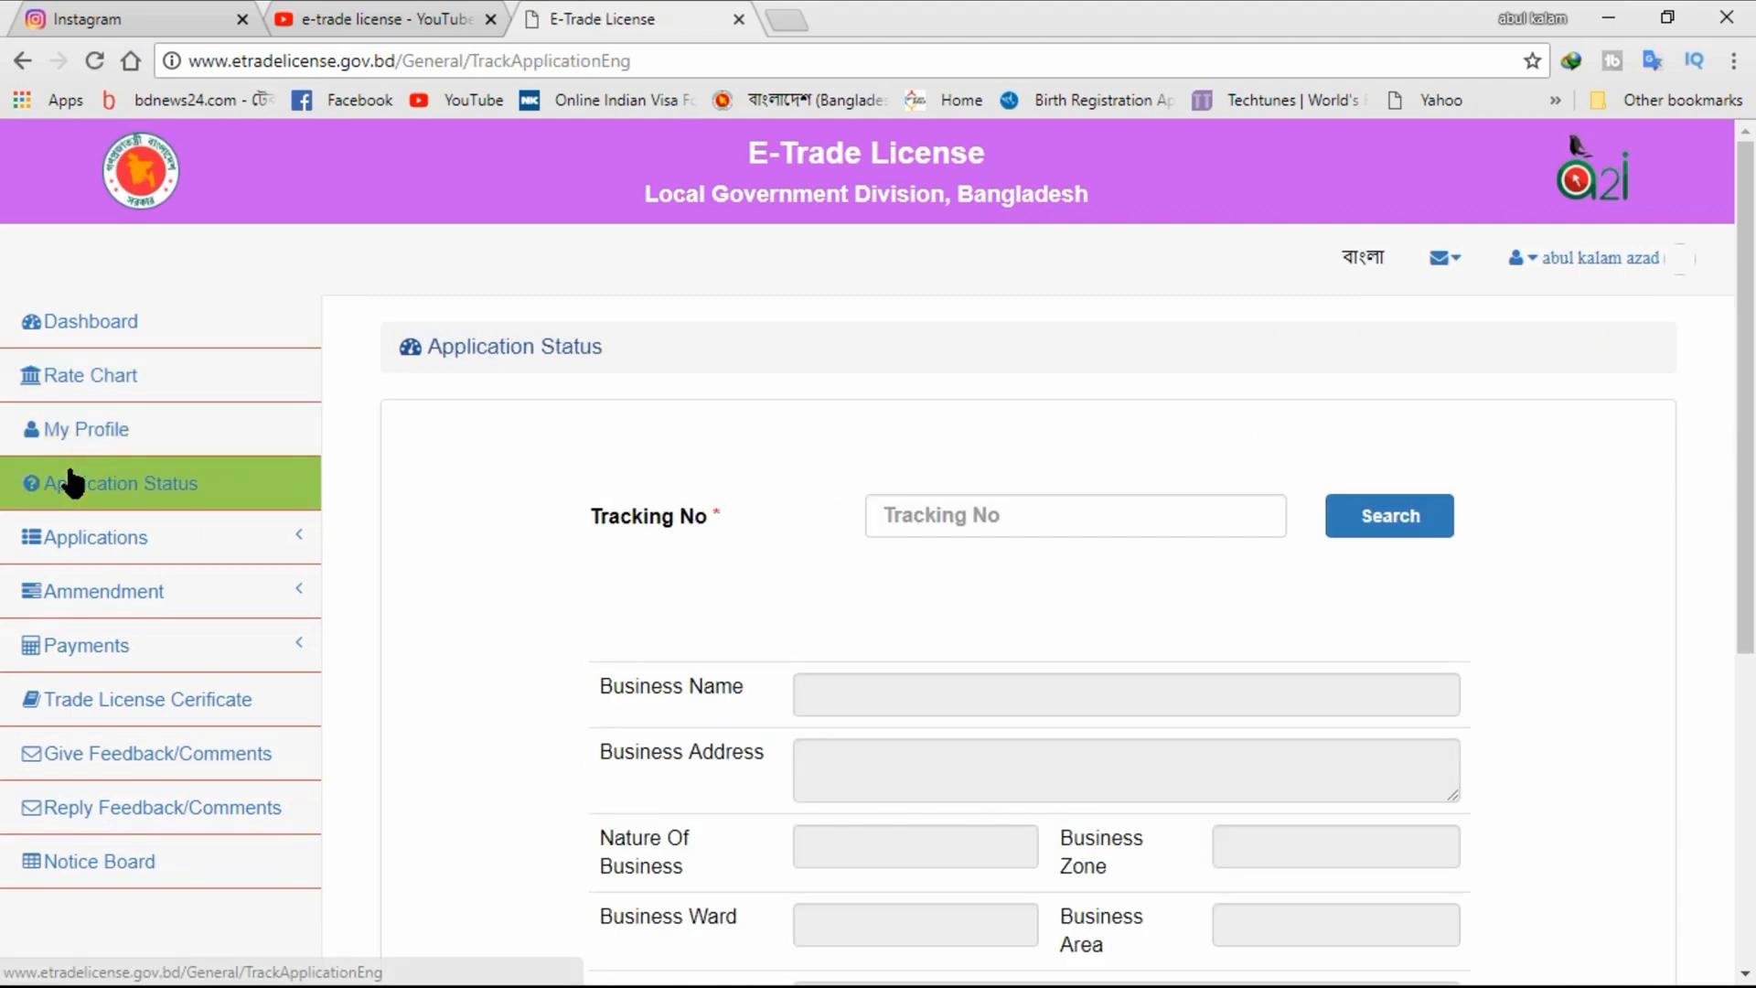
click(999, 512)
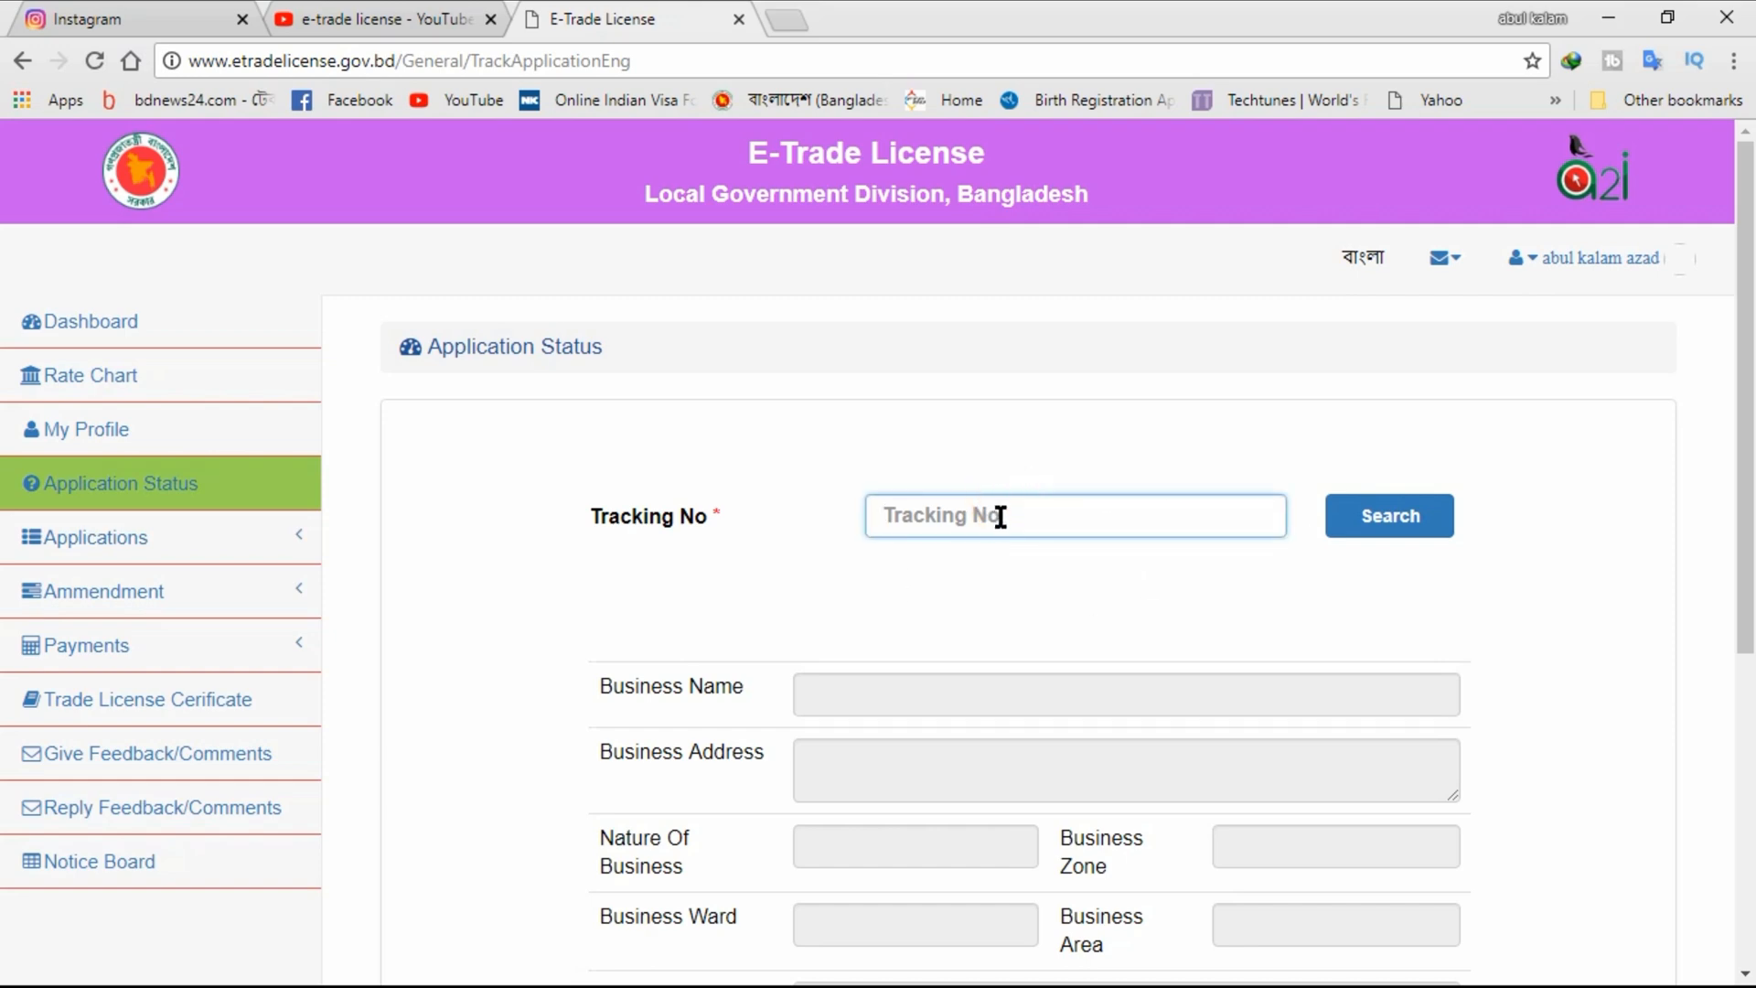
scroll(955, 828, down, 1)
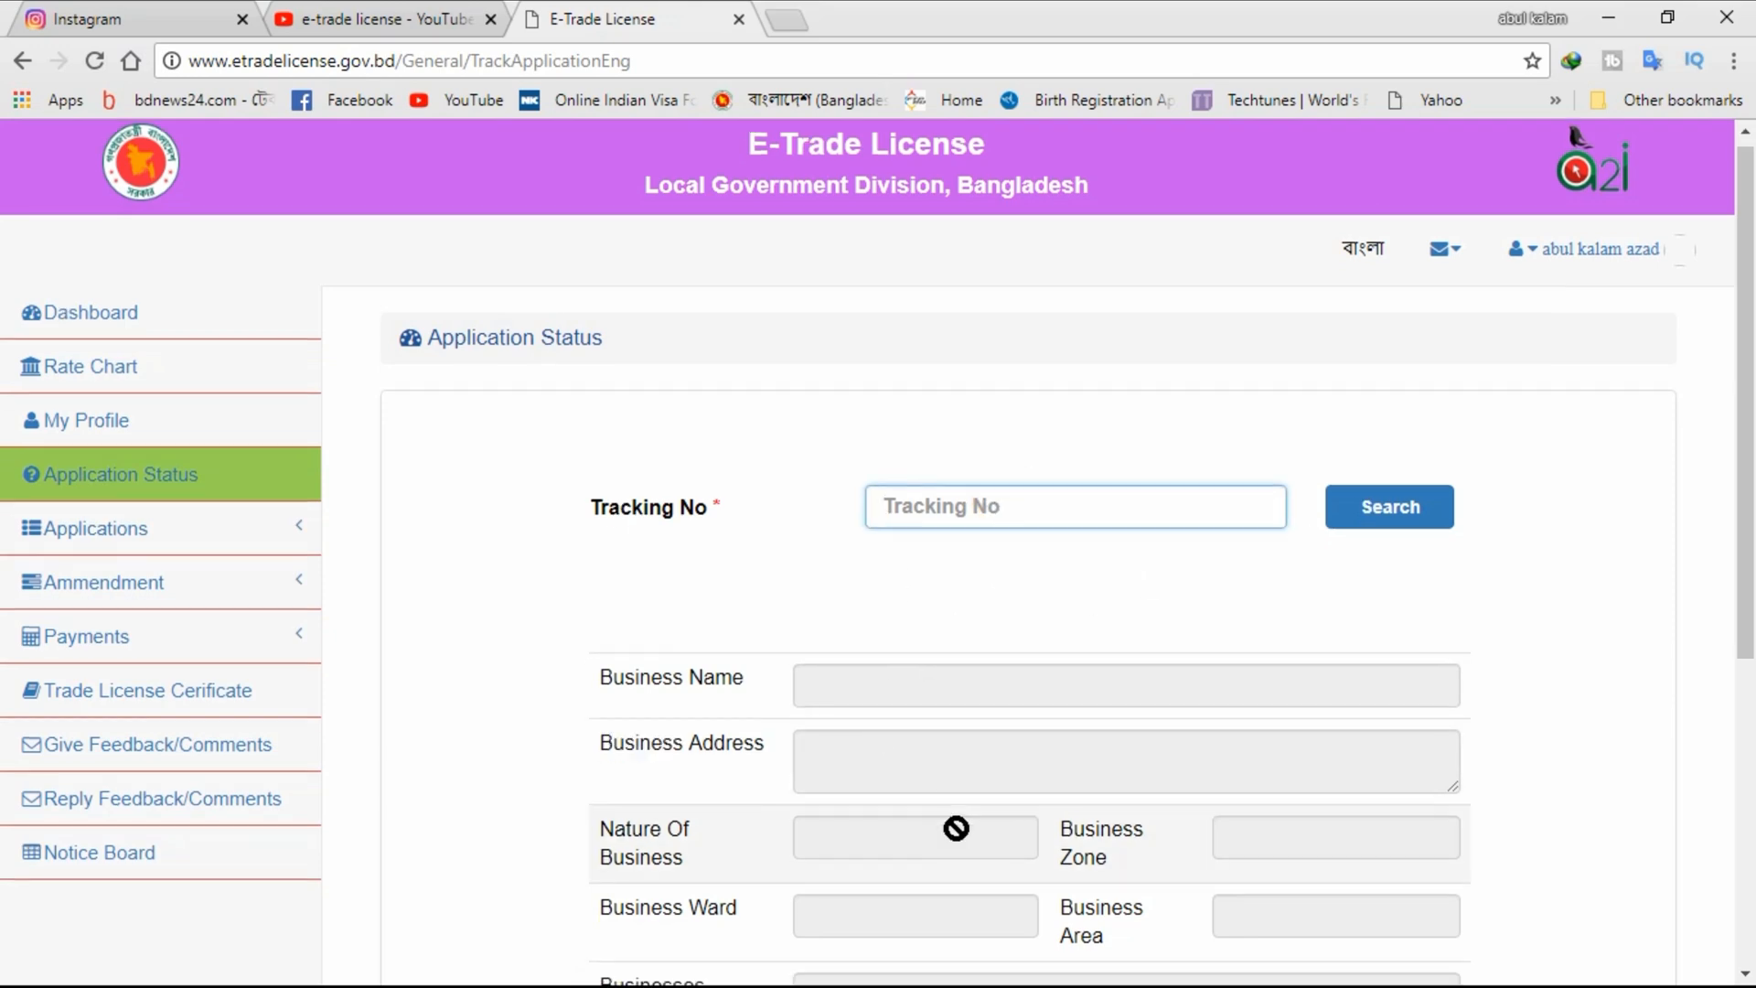
scroll(956, 828, down, 4)
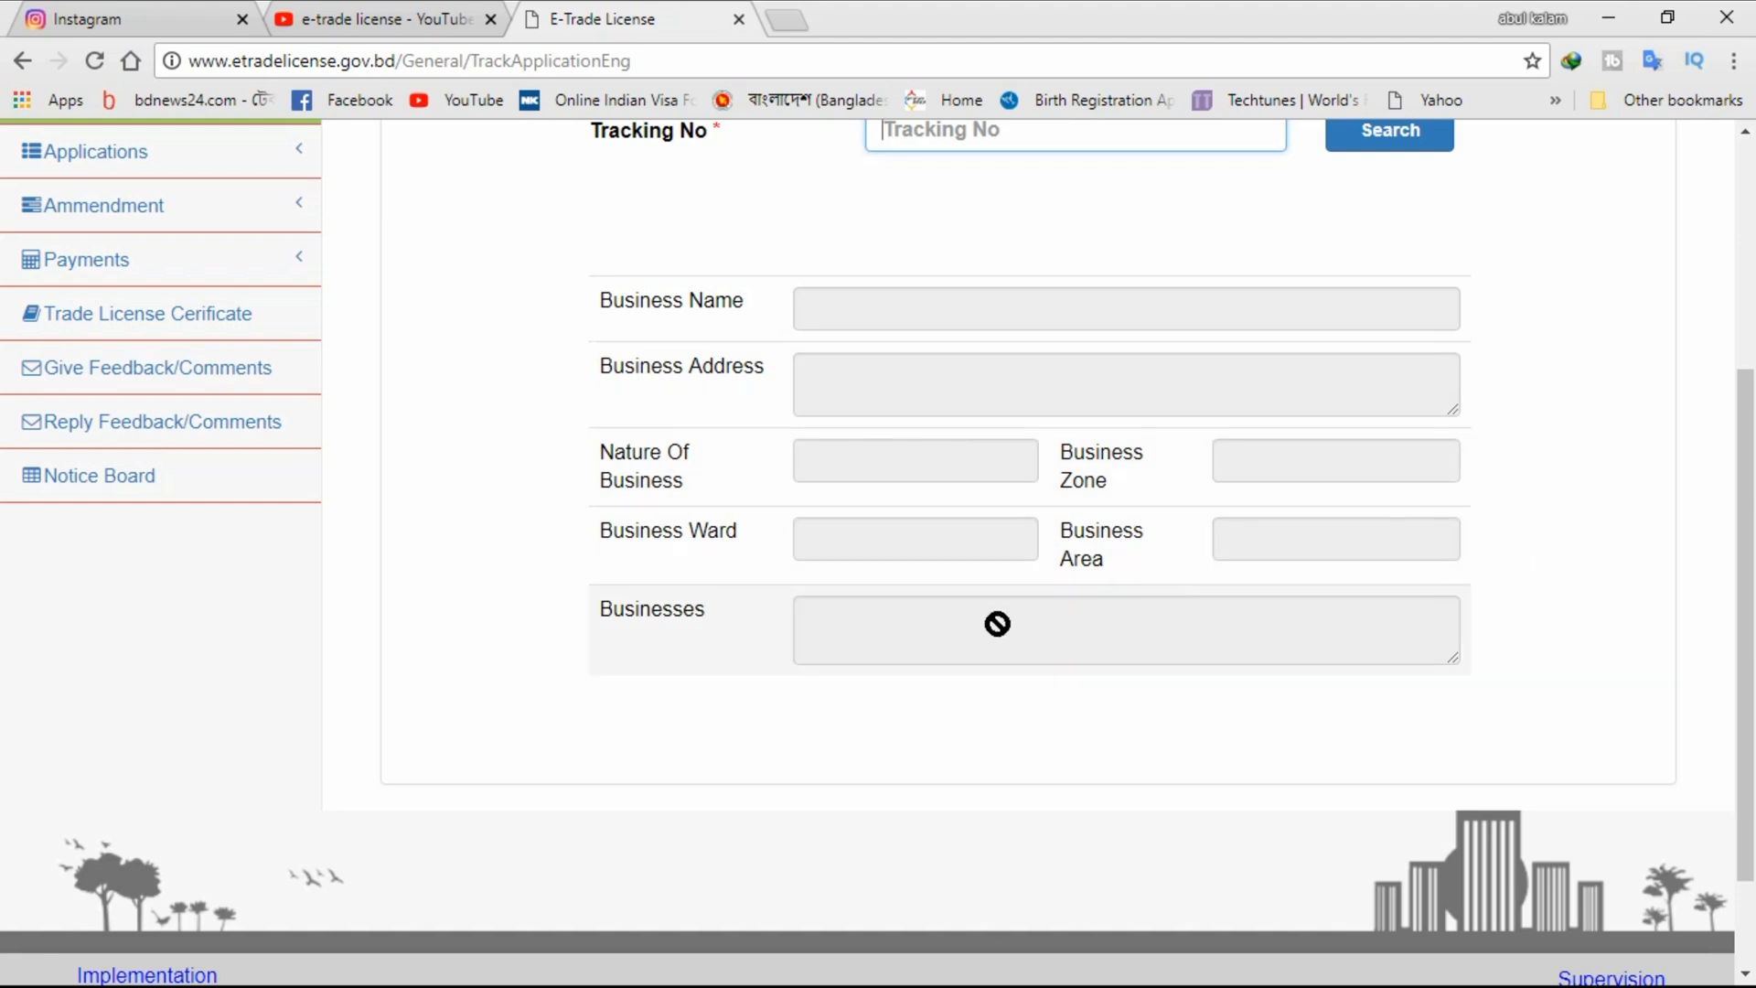
scroll(1678, 556, up, 4)
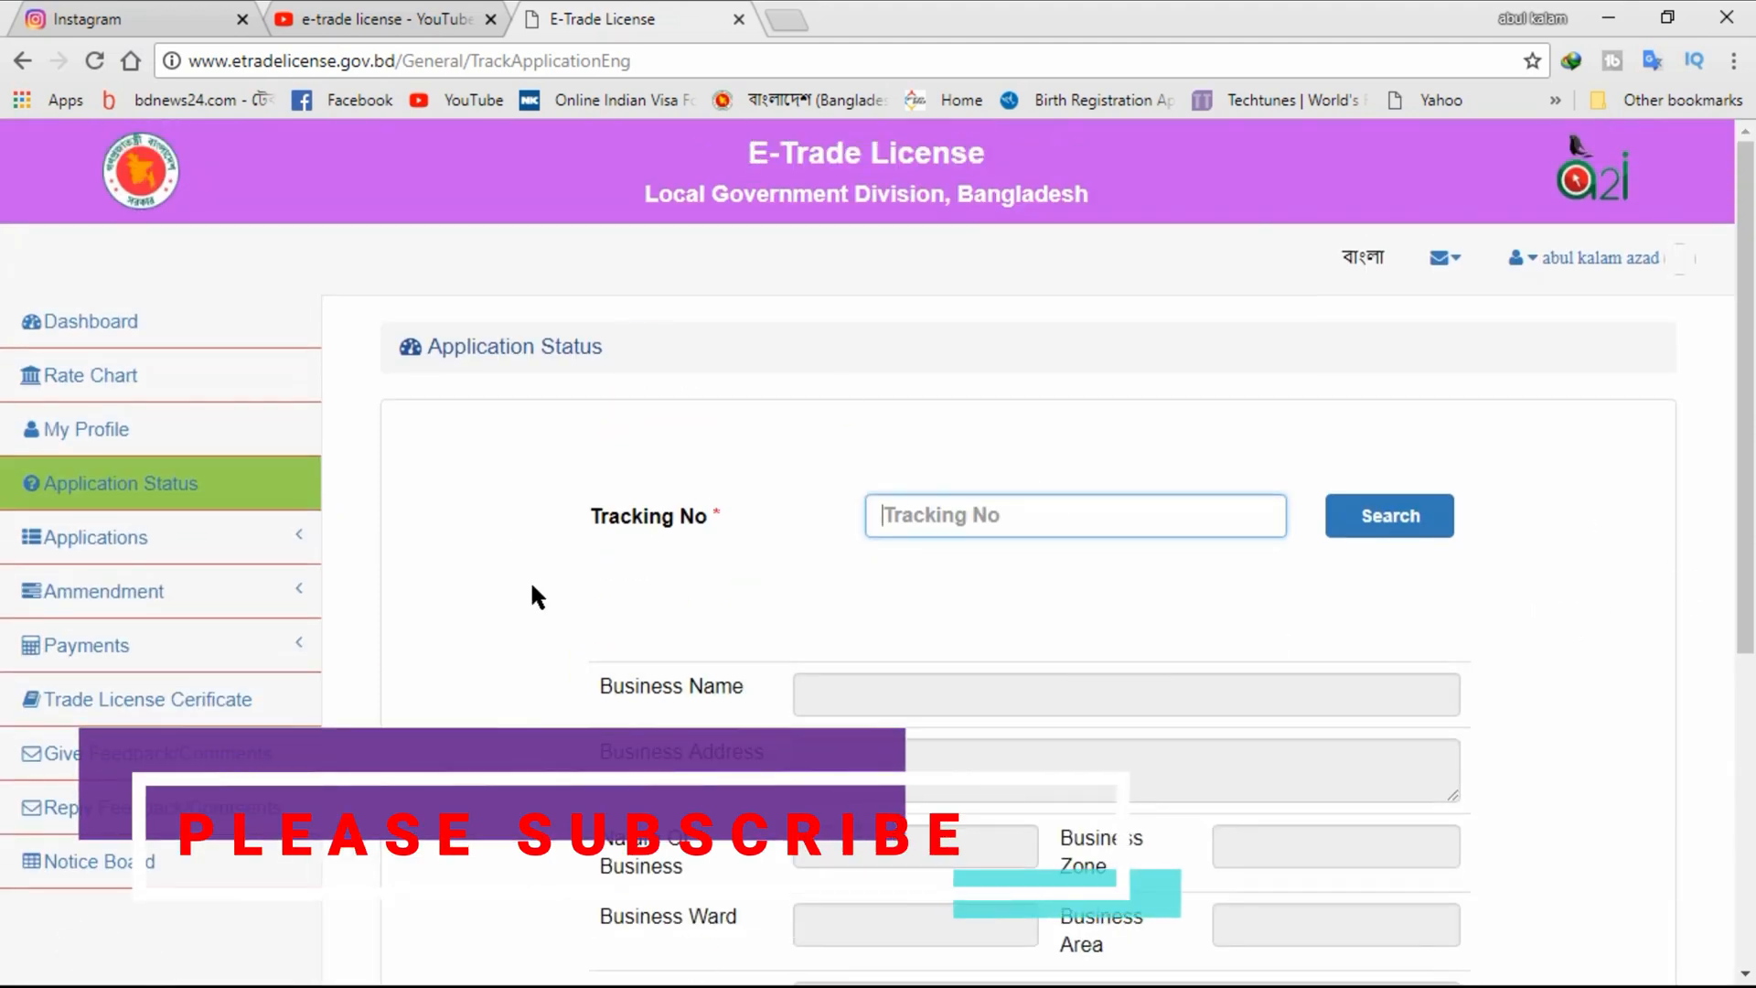
click(95, 540)
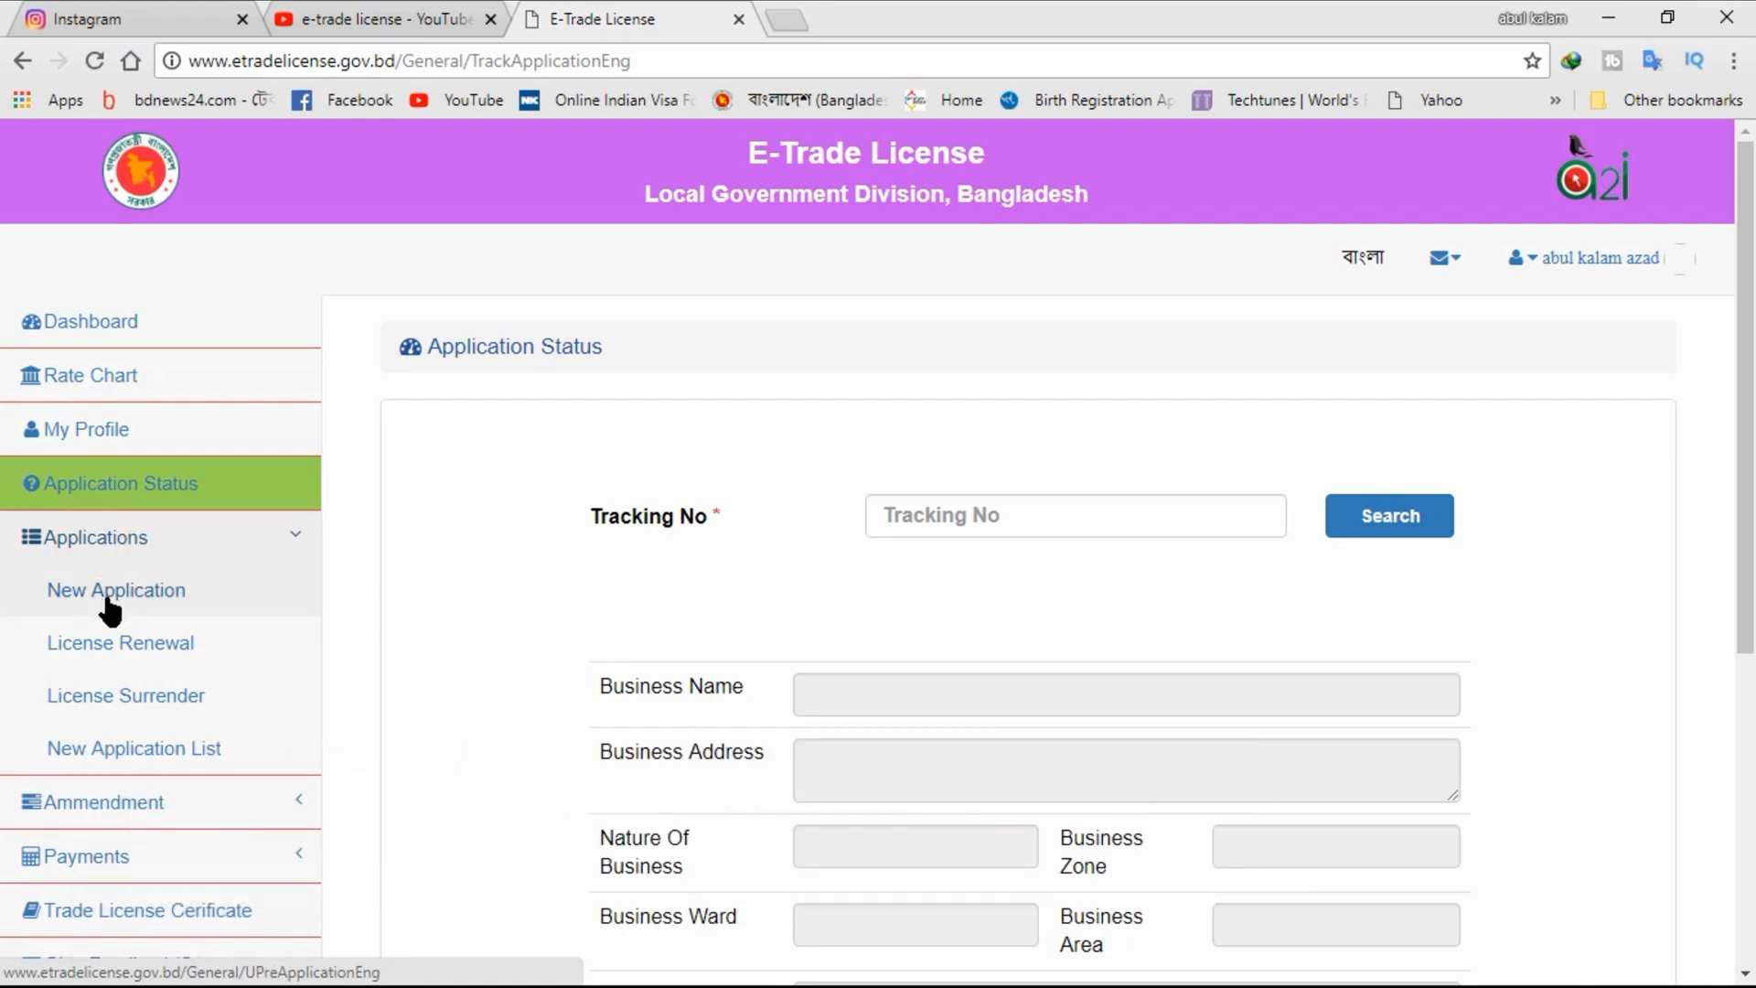
- Start a New Application with Dhaka South City Corporation as provider organization
click(109, 609)
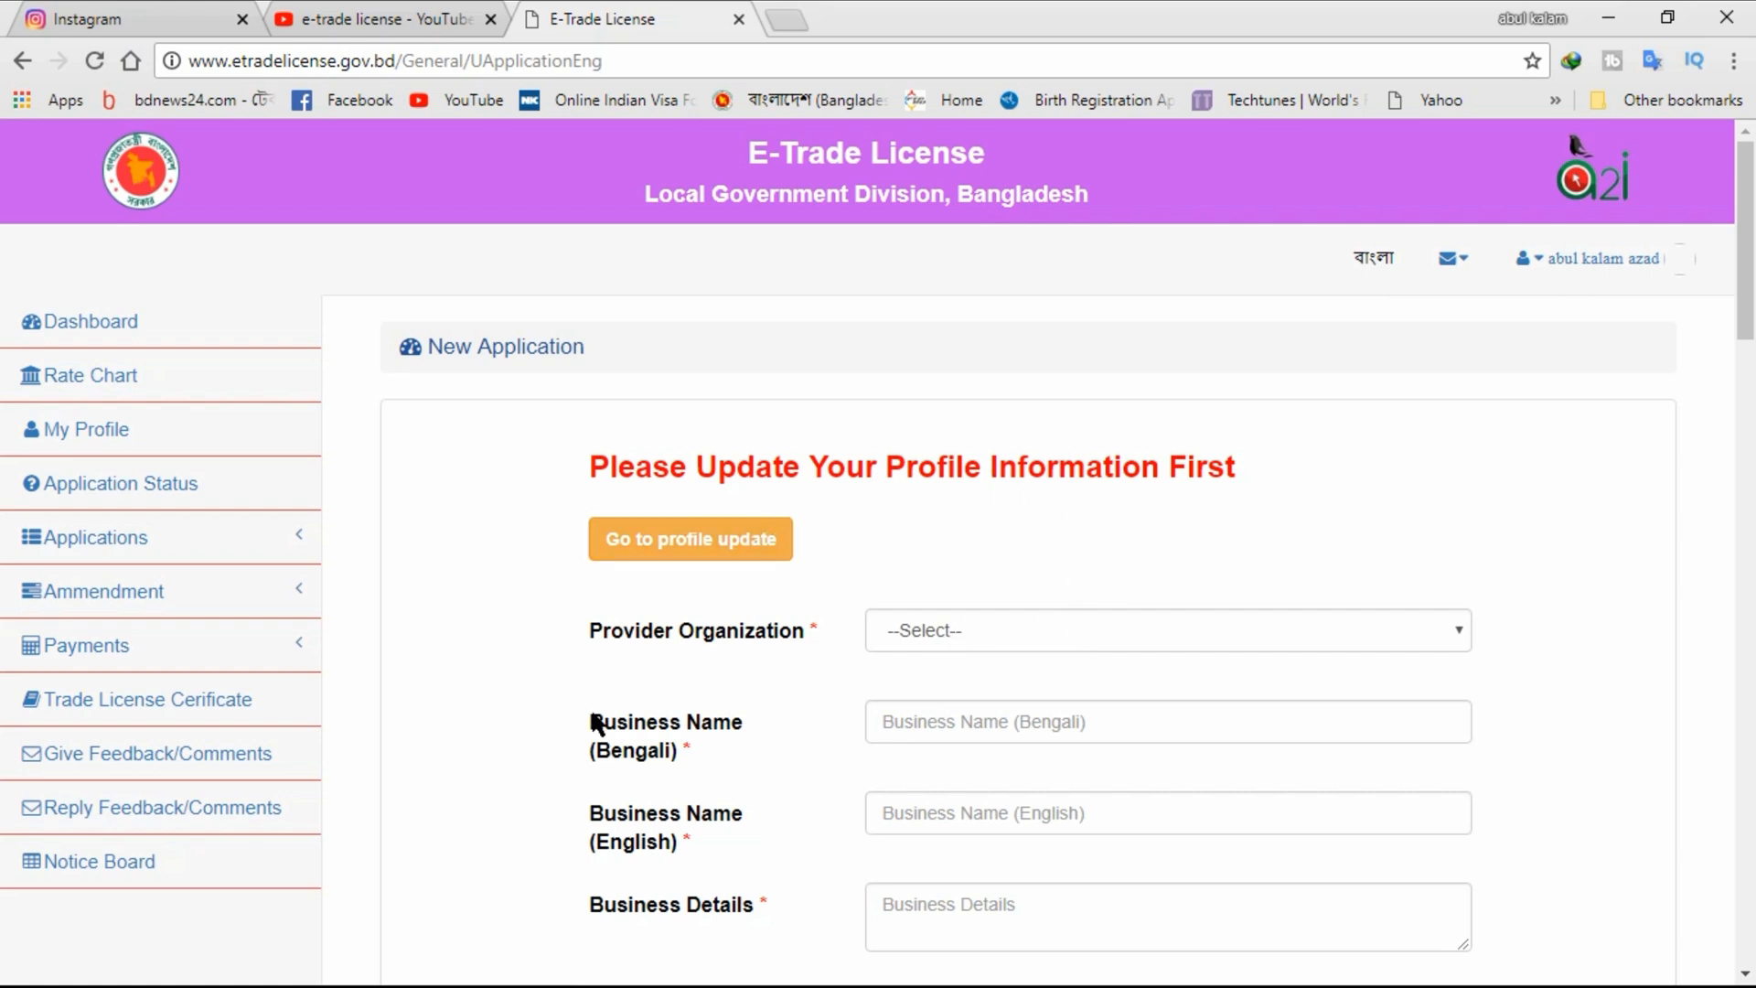
click(1075, 620)
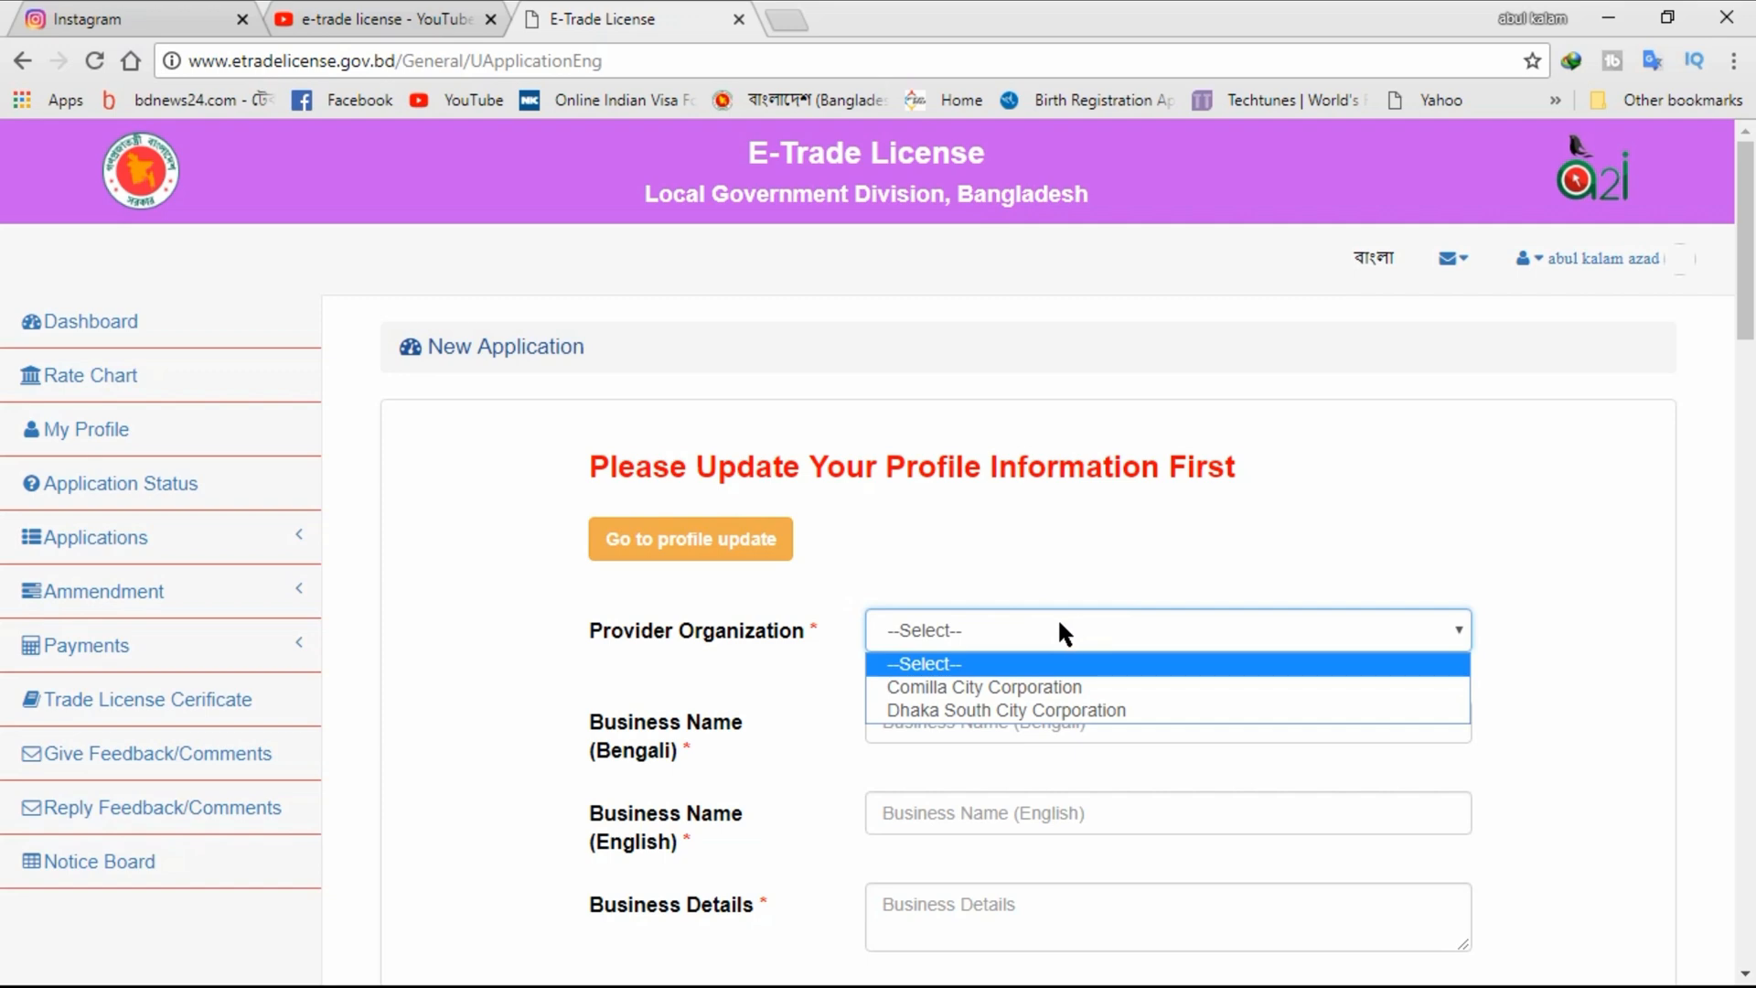
click(1030, 710)
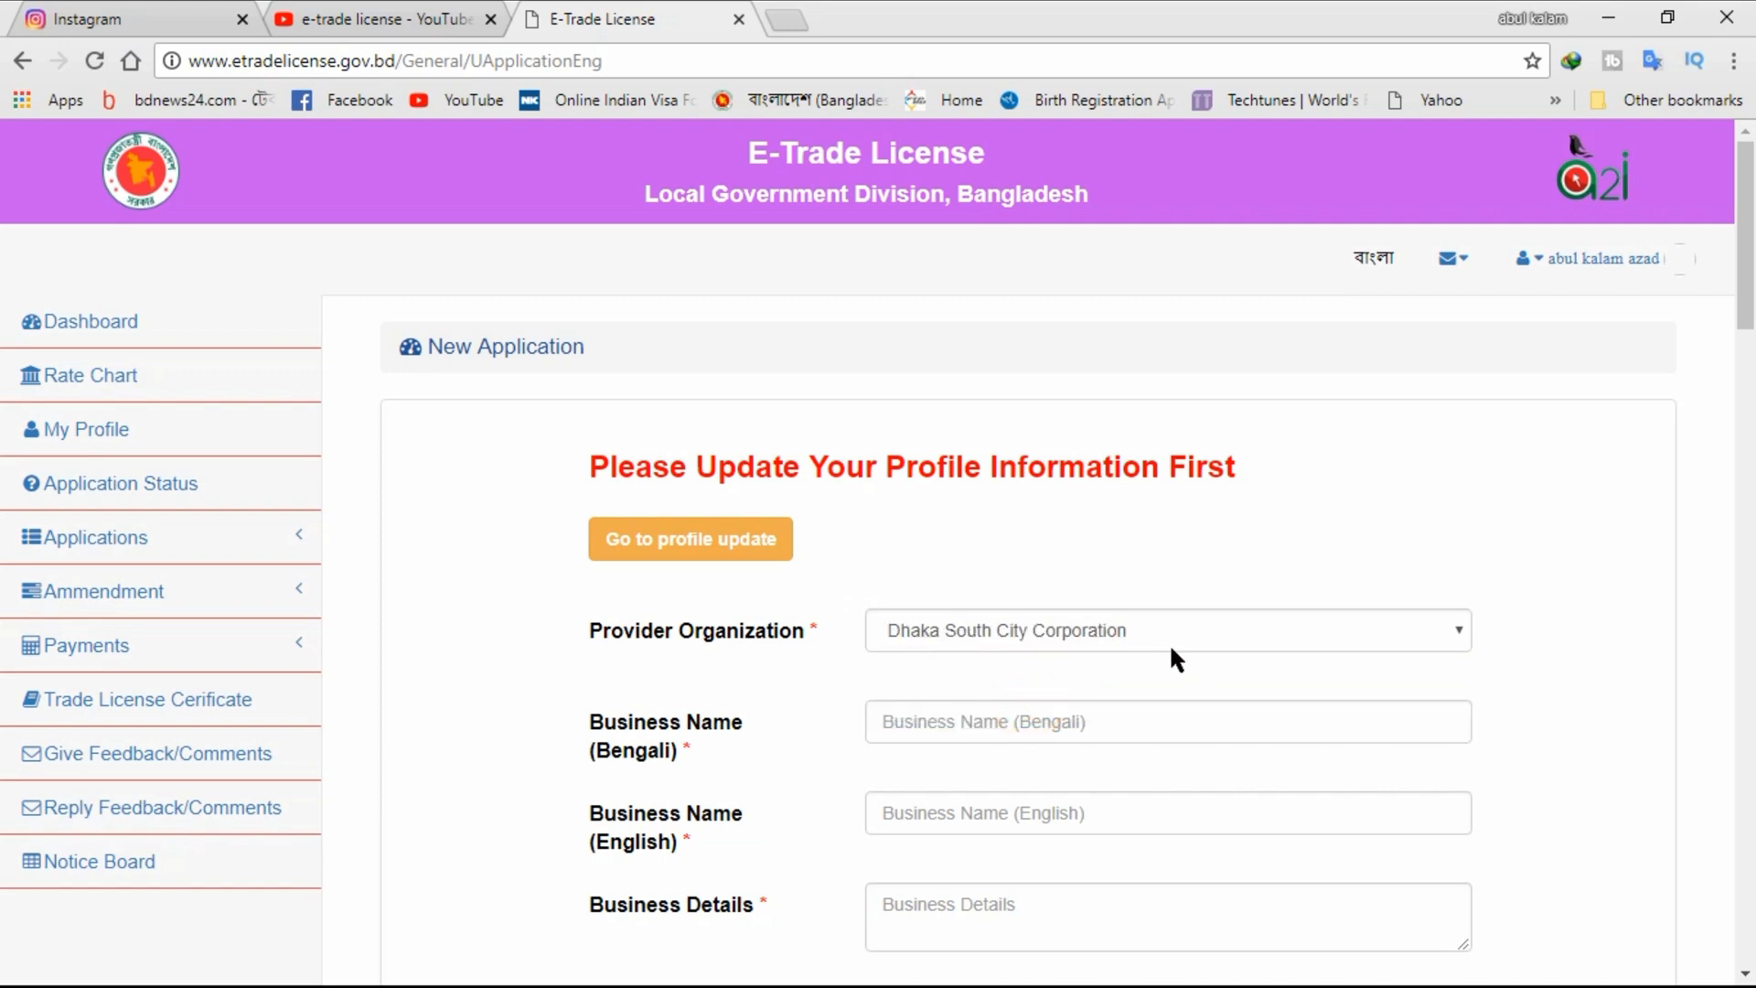
- Step through the Bengali and English business name and business details fields, leaving them blank
click(984, 719)
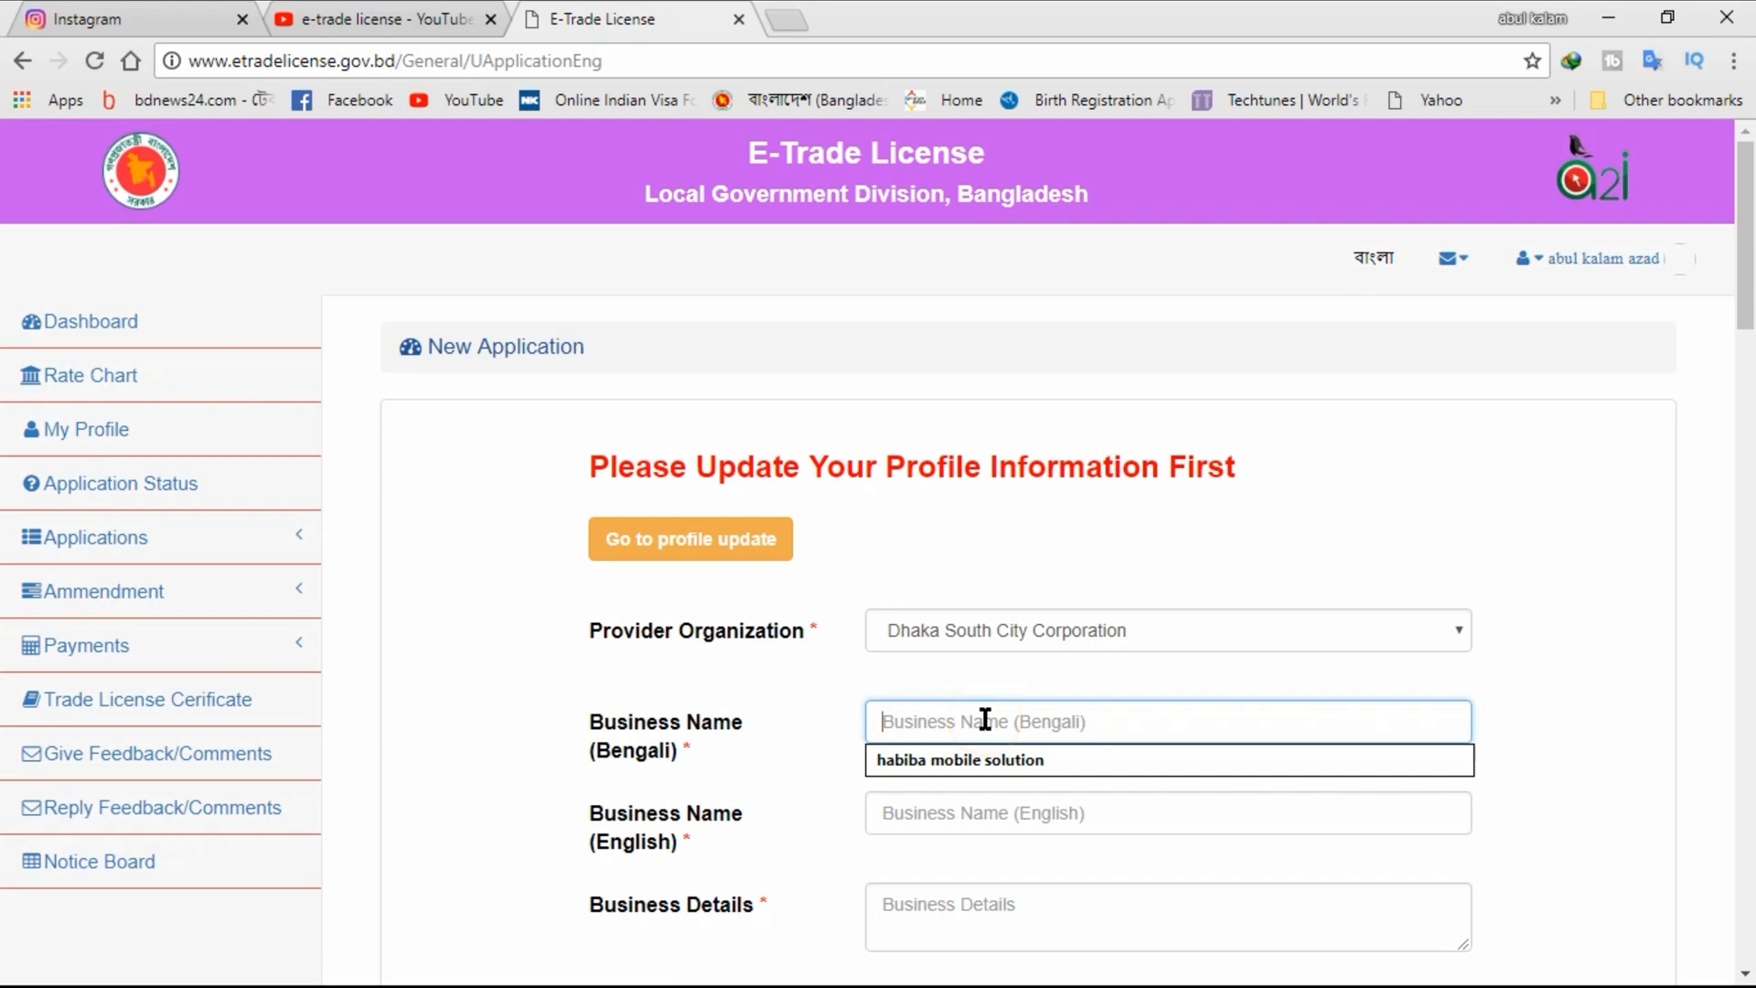
click(1107, 809)
scroll(1210, 810, down, 4)
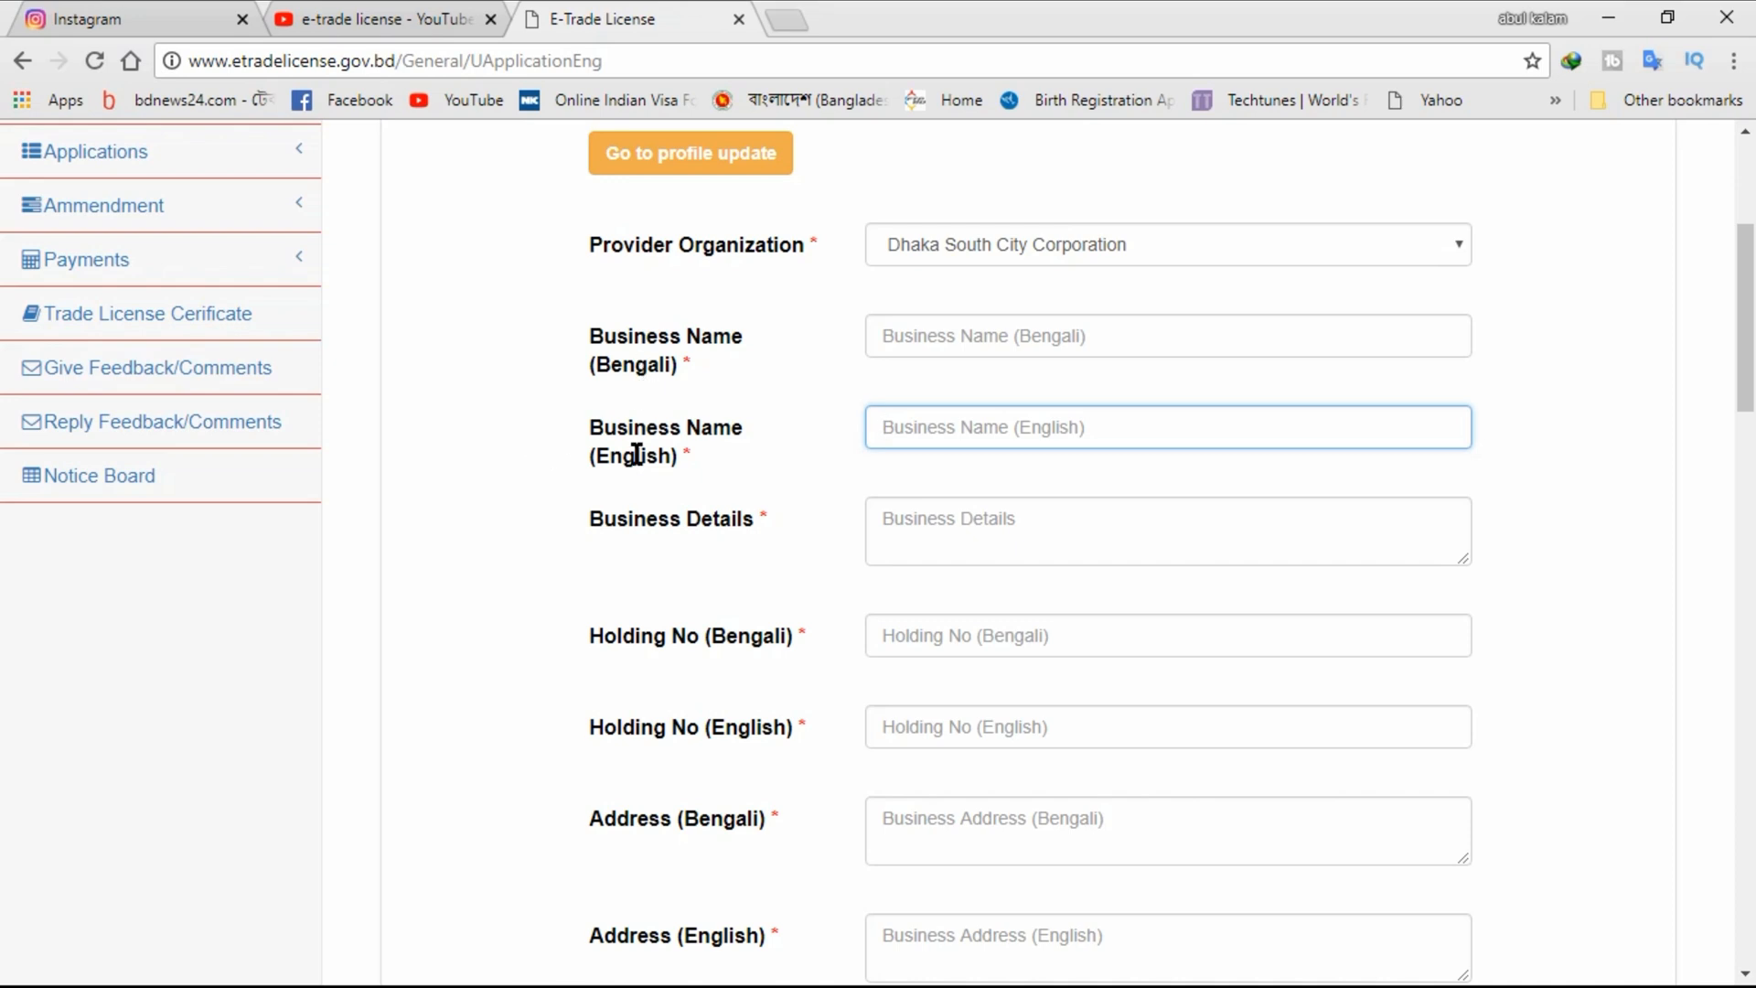
click(1059, 524)
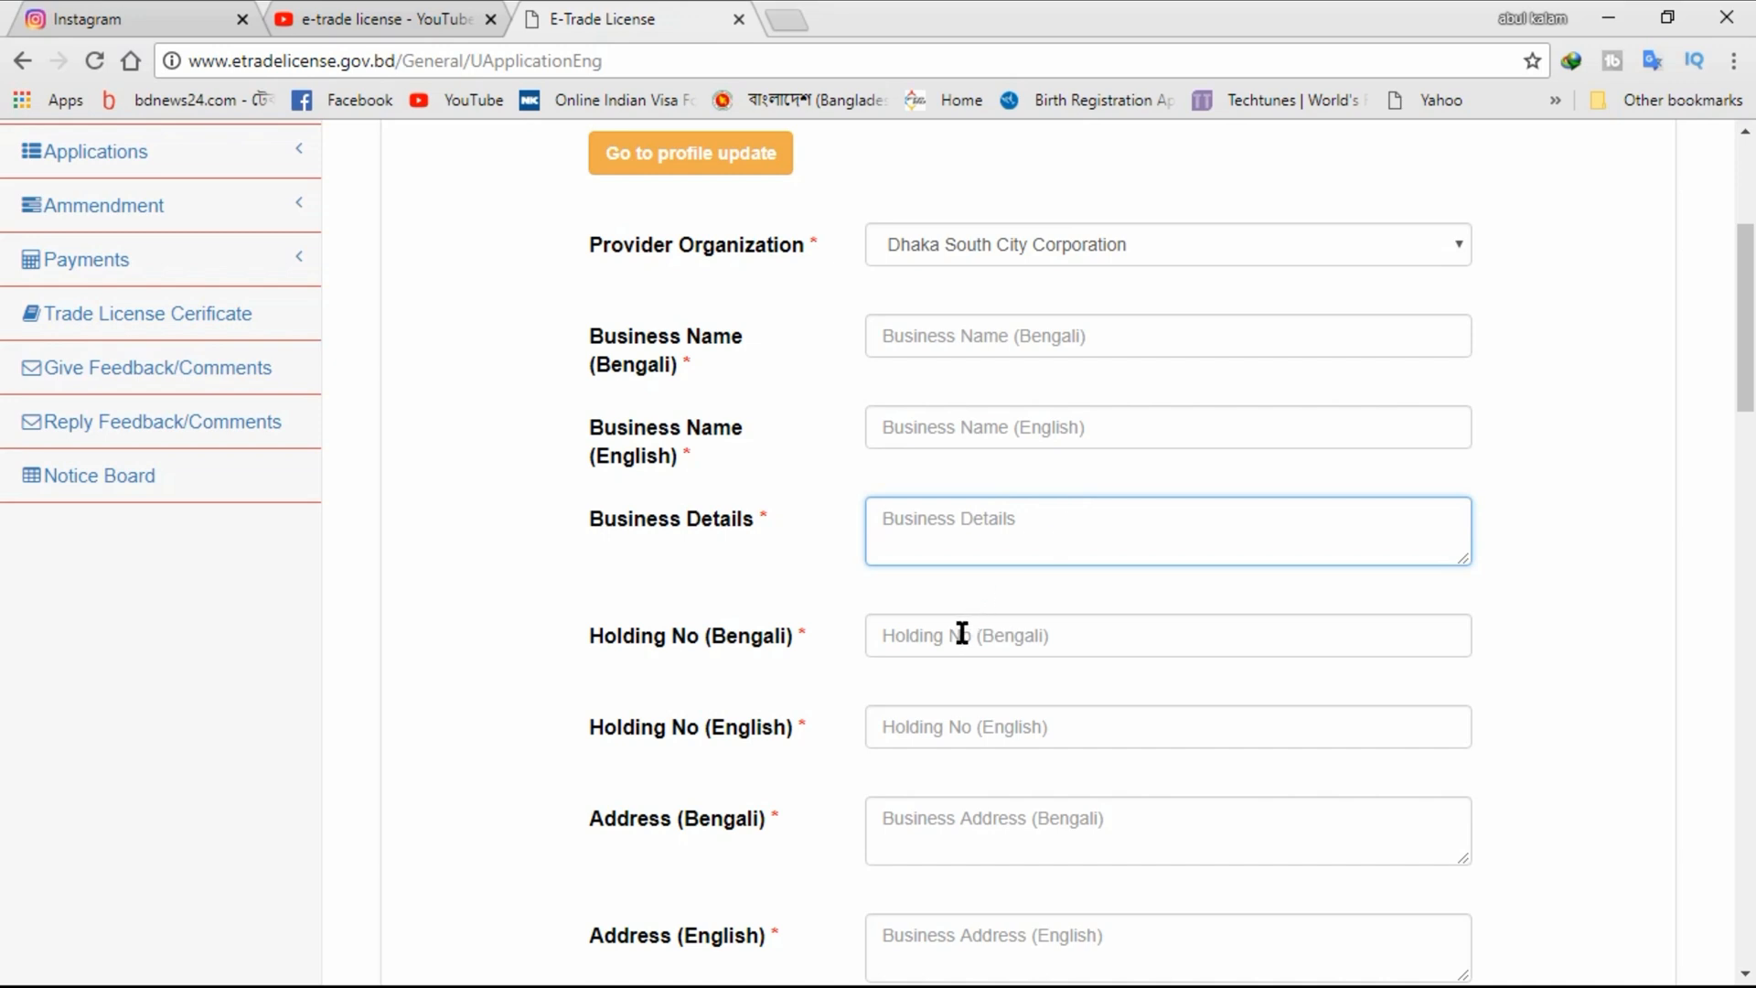
scroll(1003, 741, down, 4)
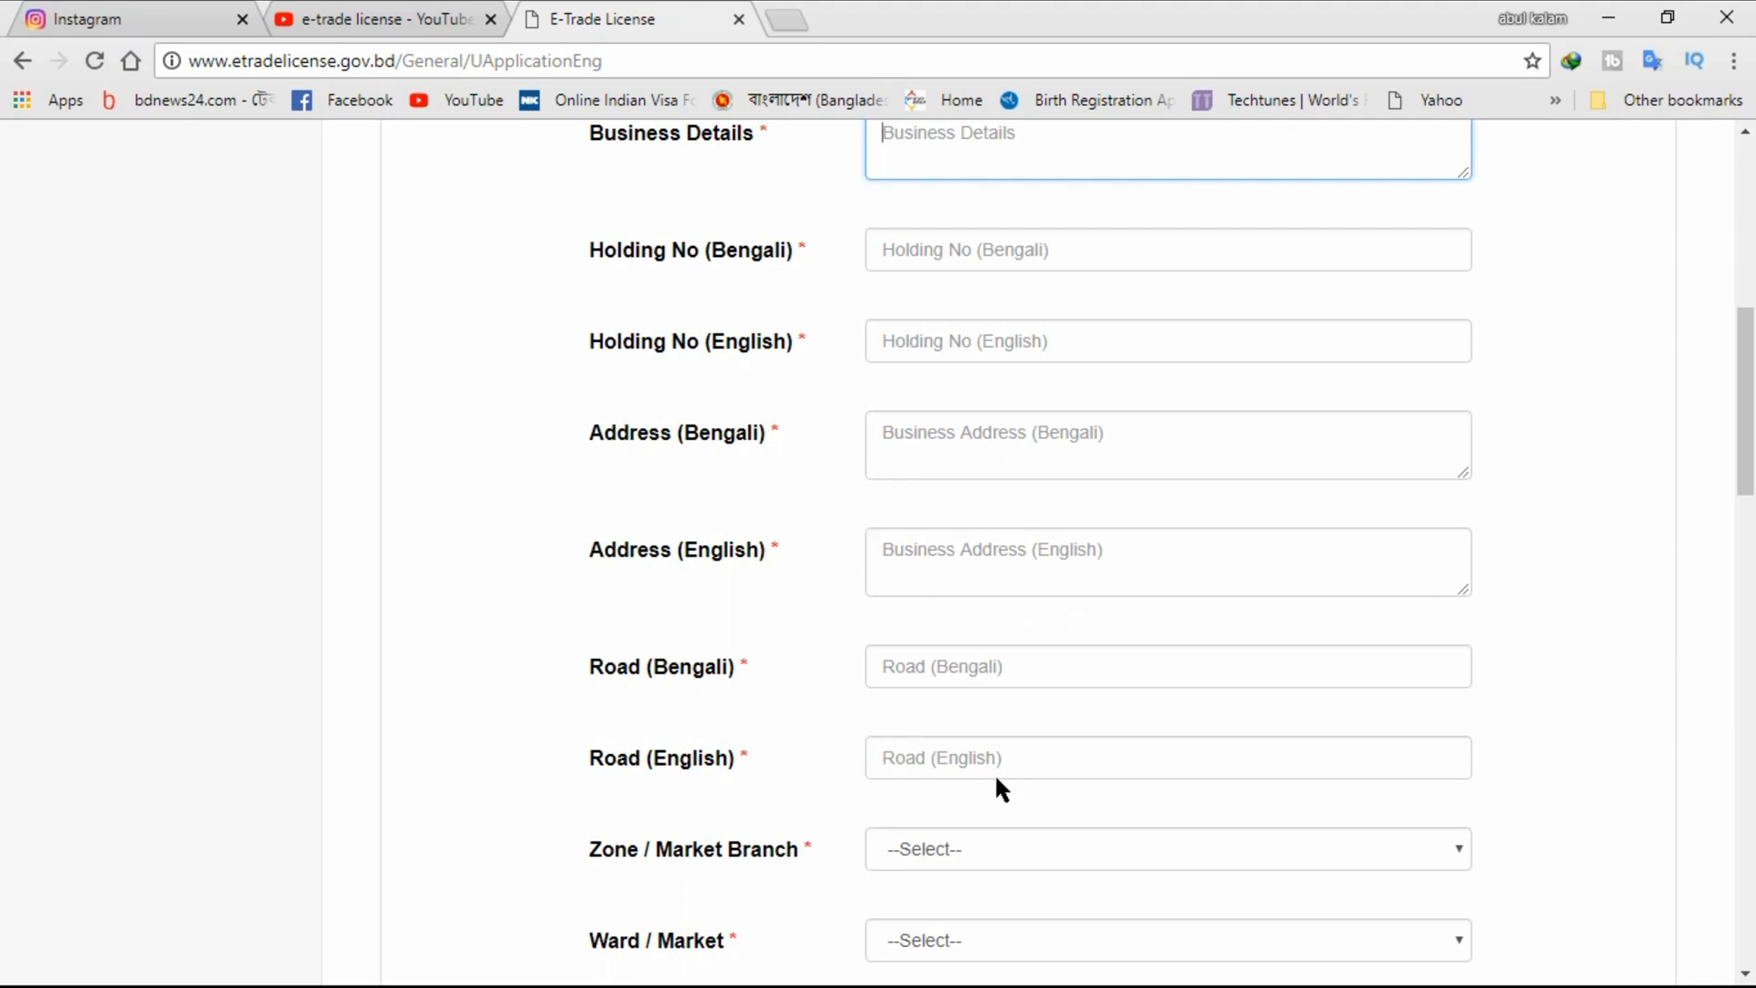
scroll(1002, 778, down, 4)
click(1018, 466)
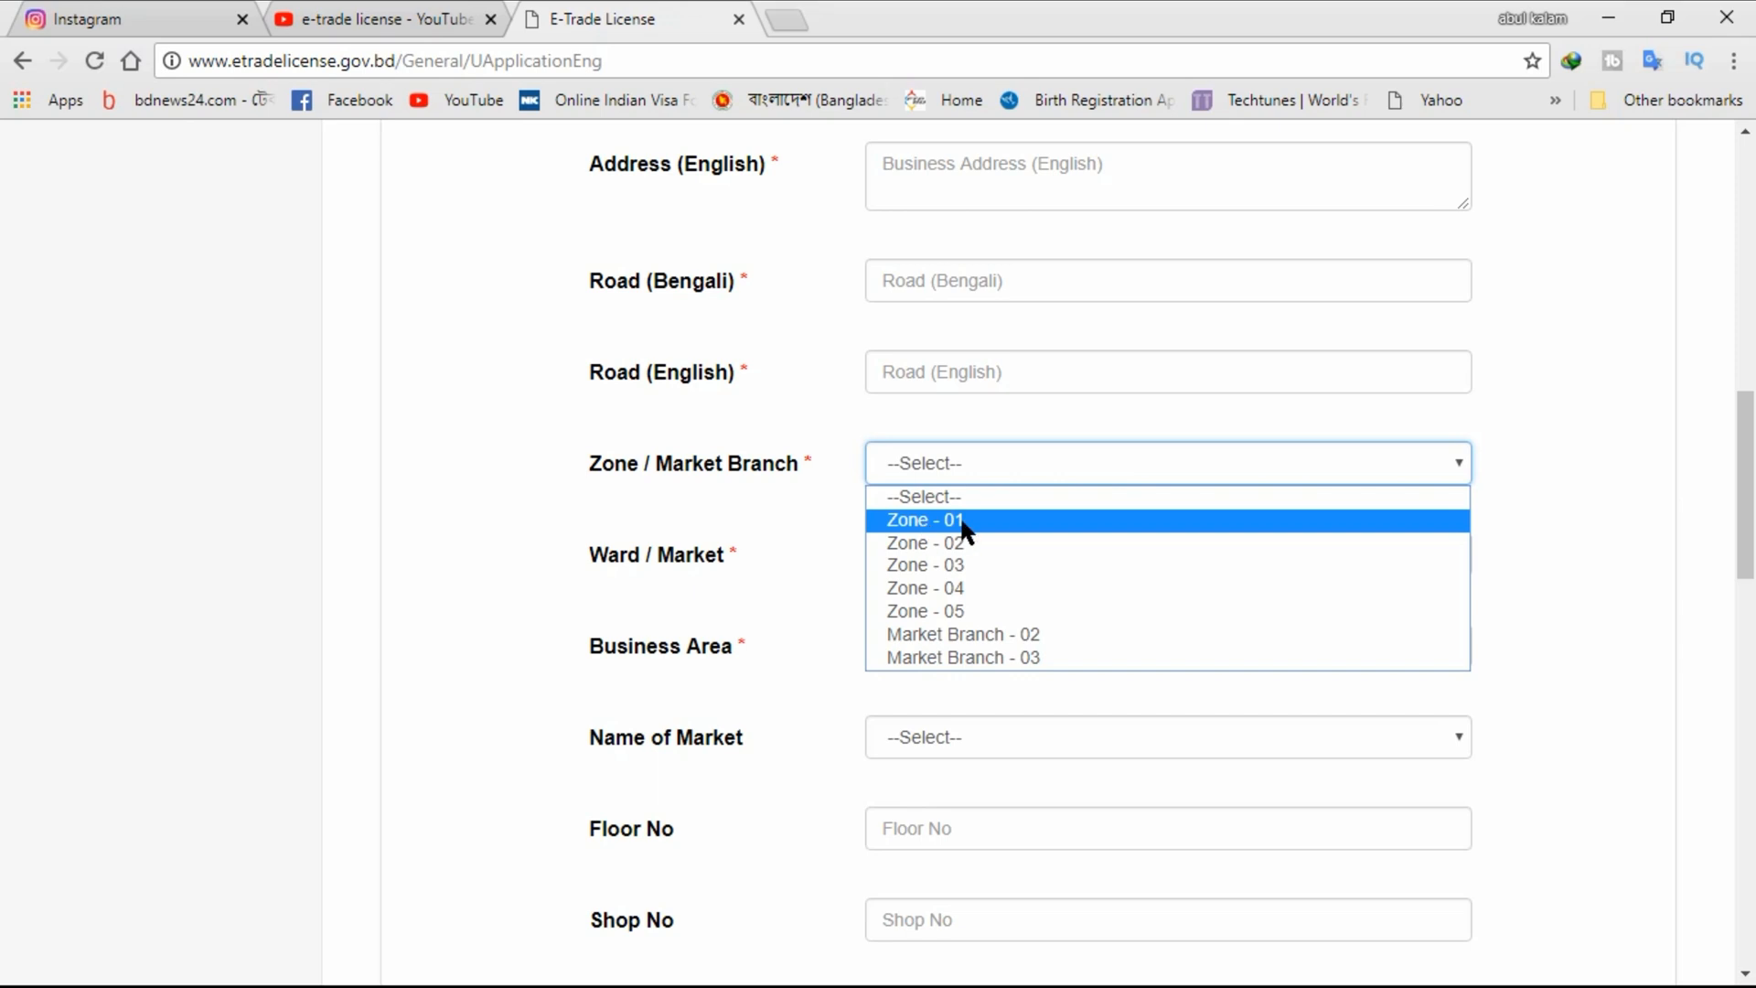
click(1555, 450)
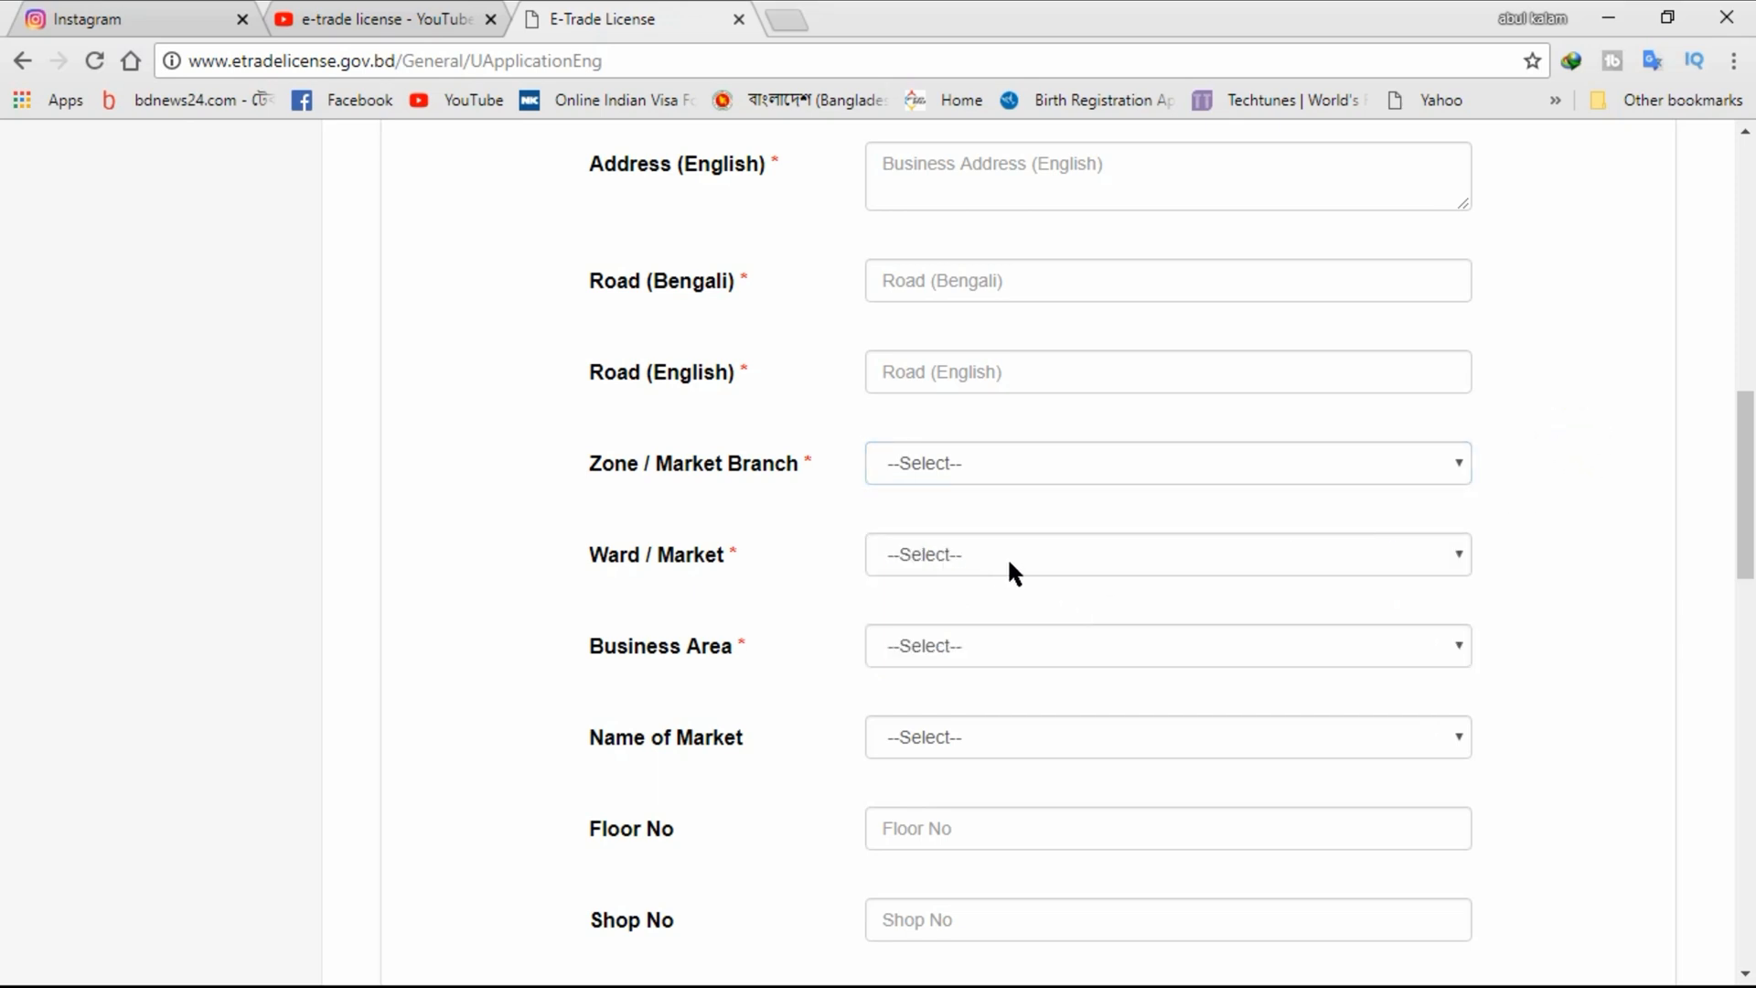
click(1135, 550)
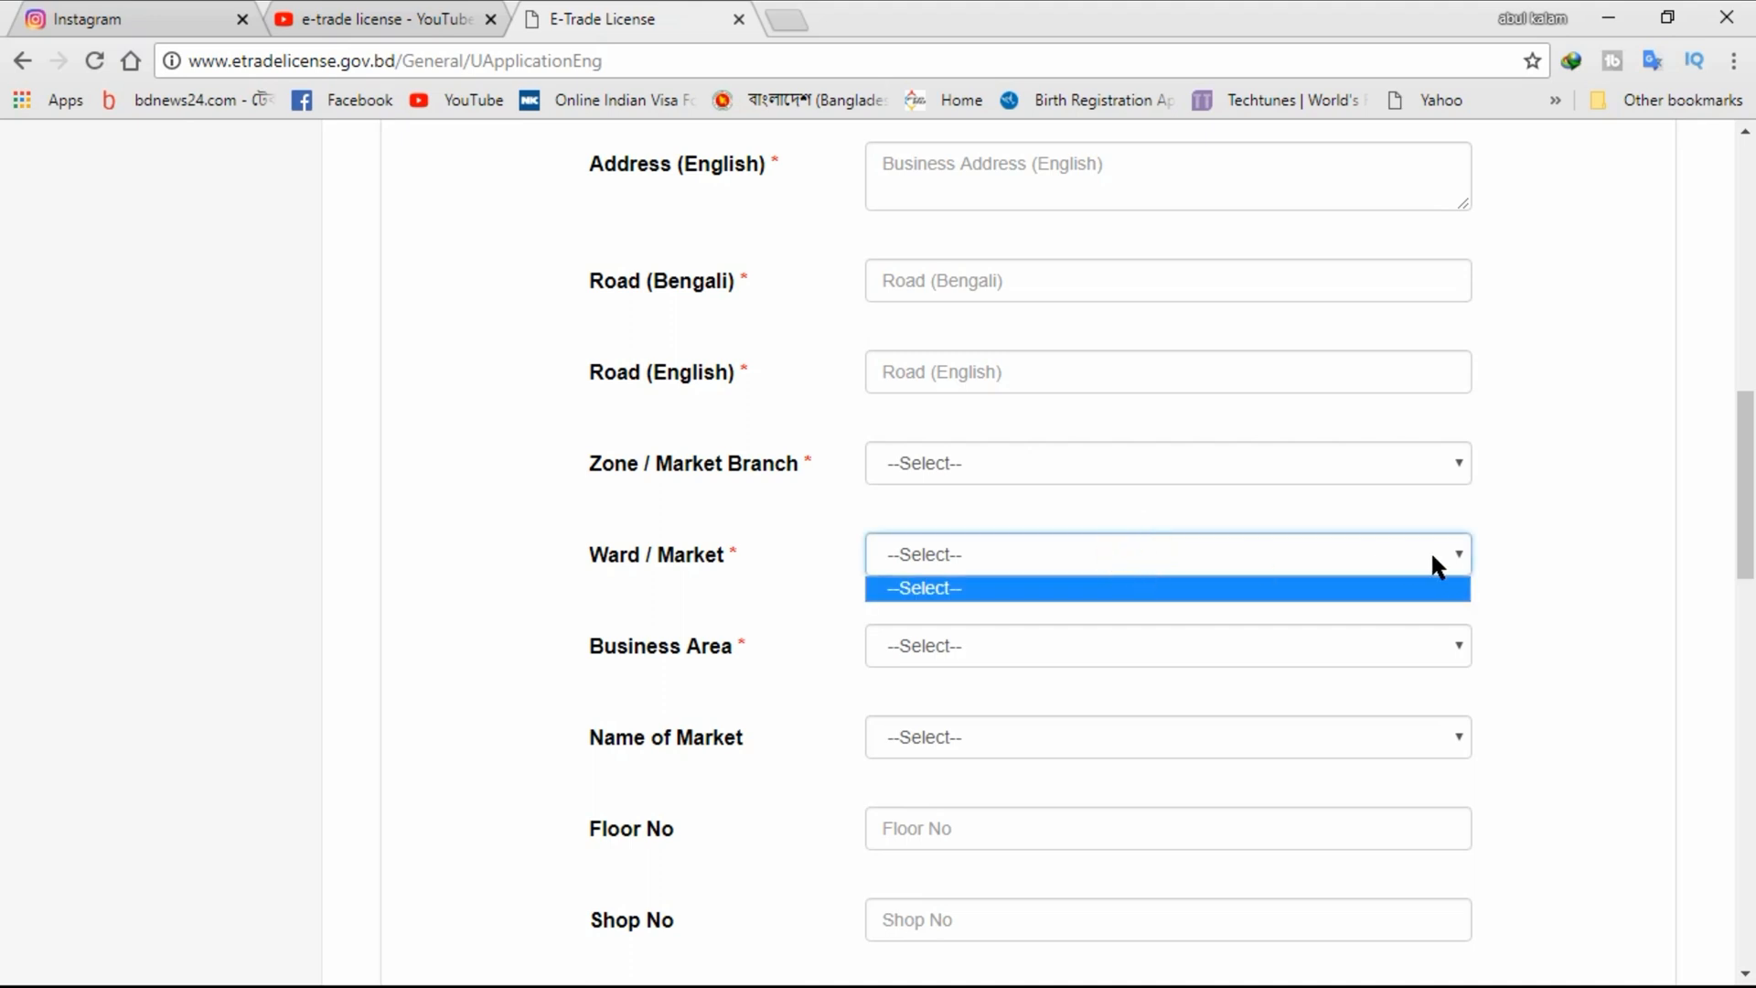
click(1475, 552)
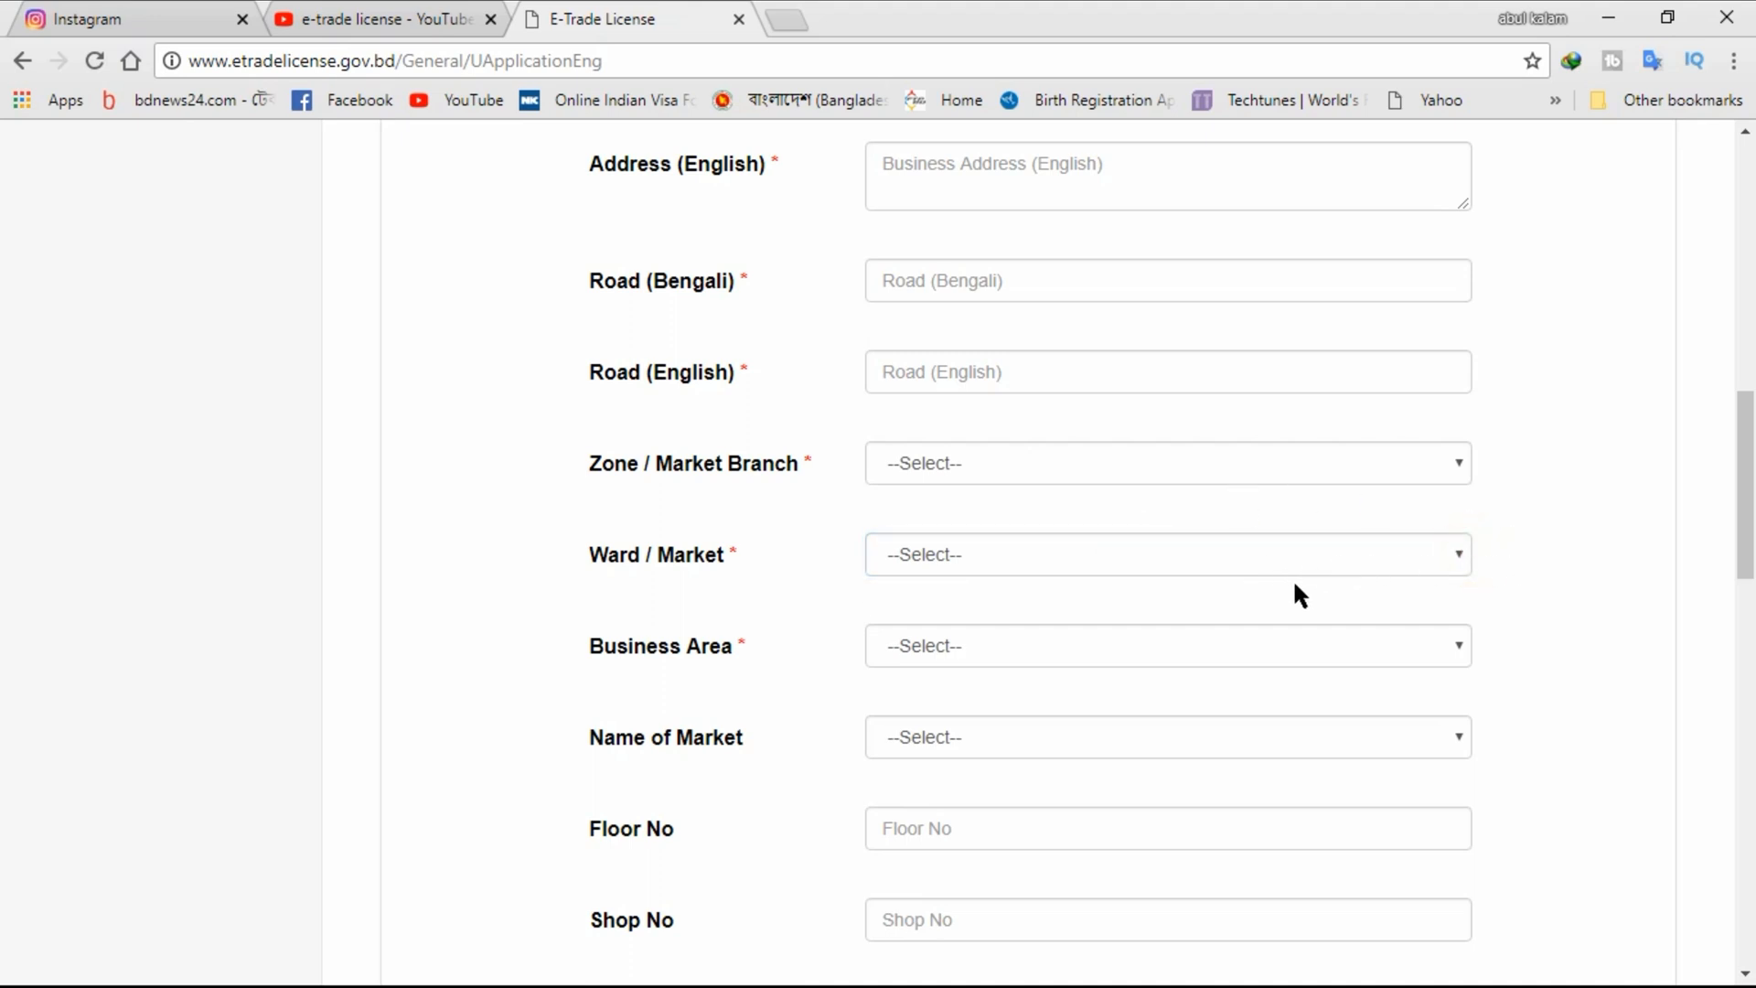
click(1454, 635)
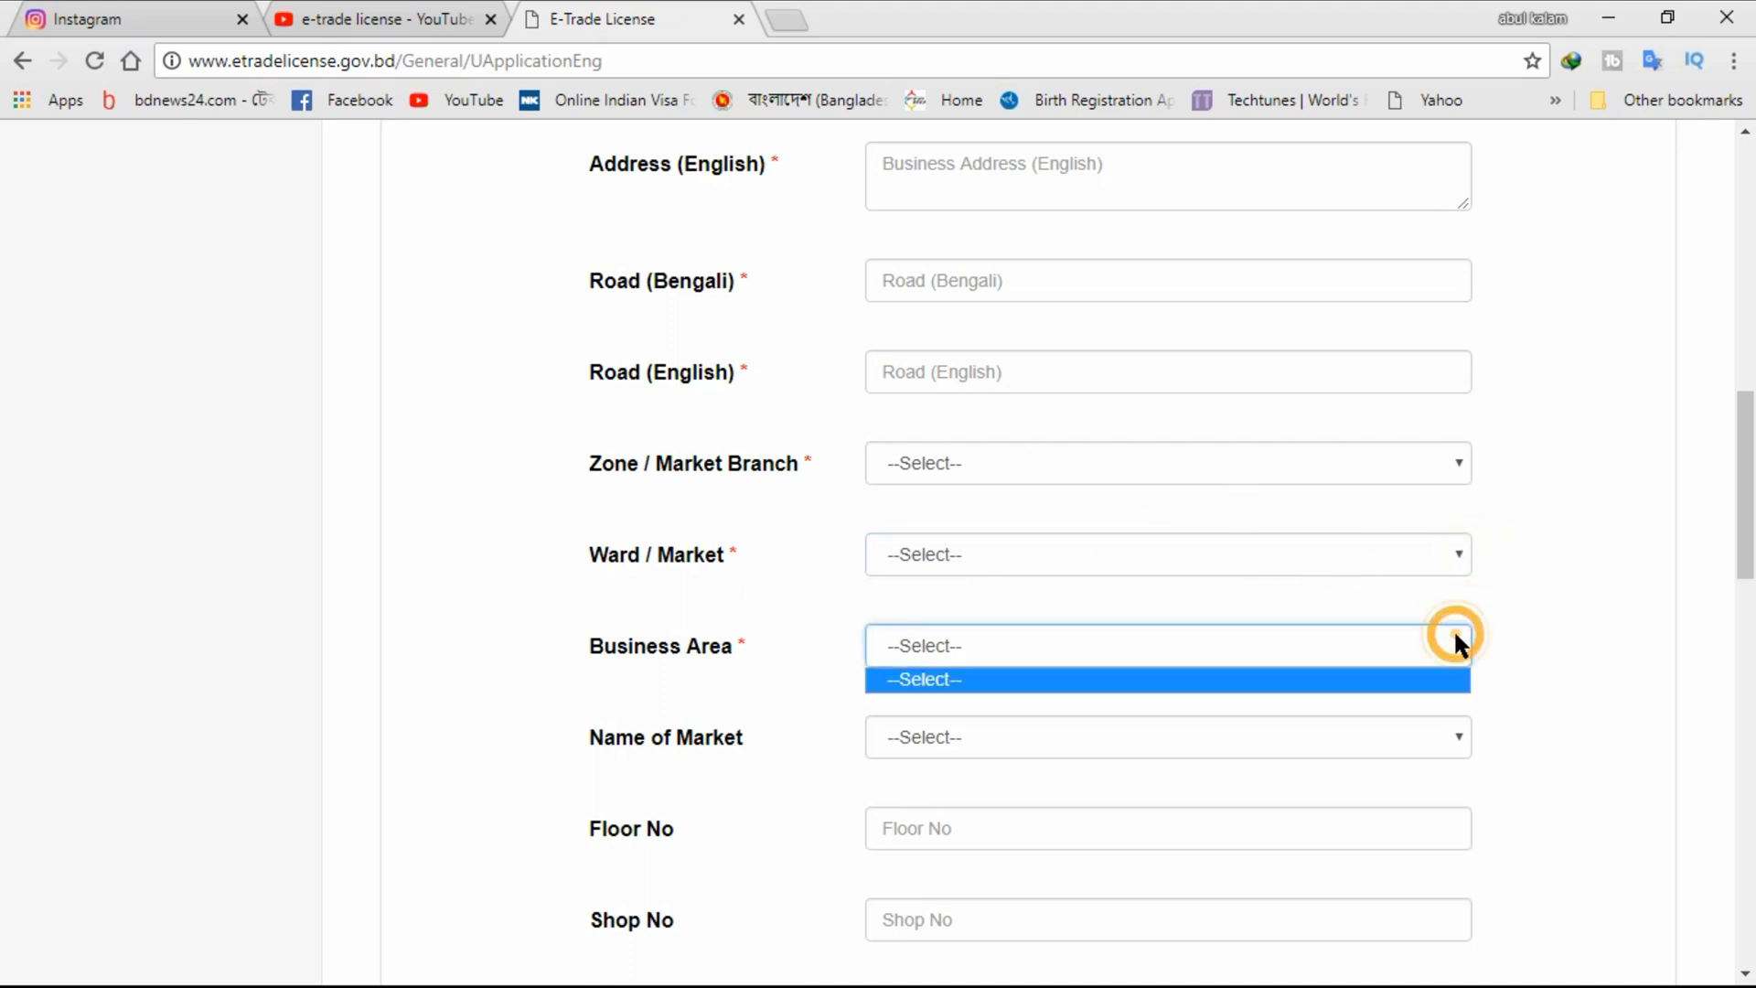
click(1227, 644)
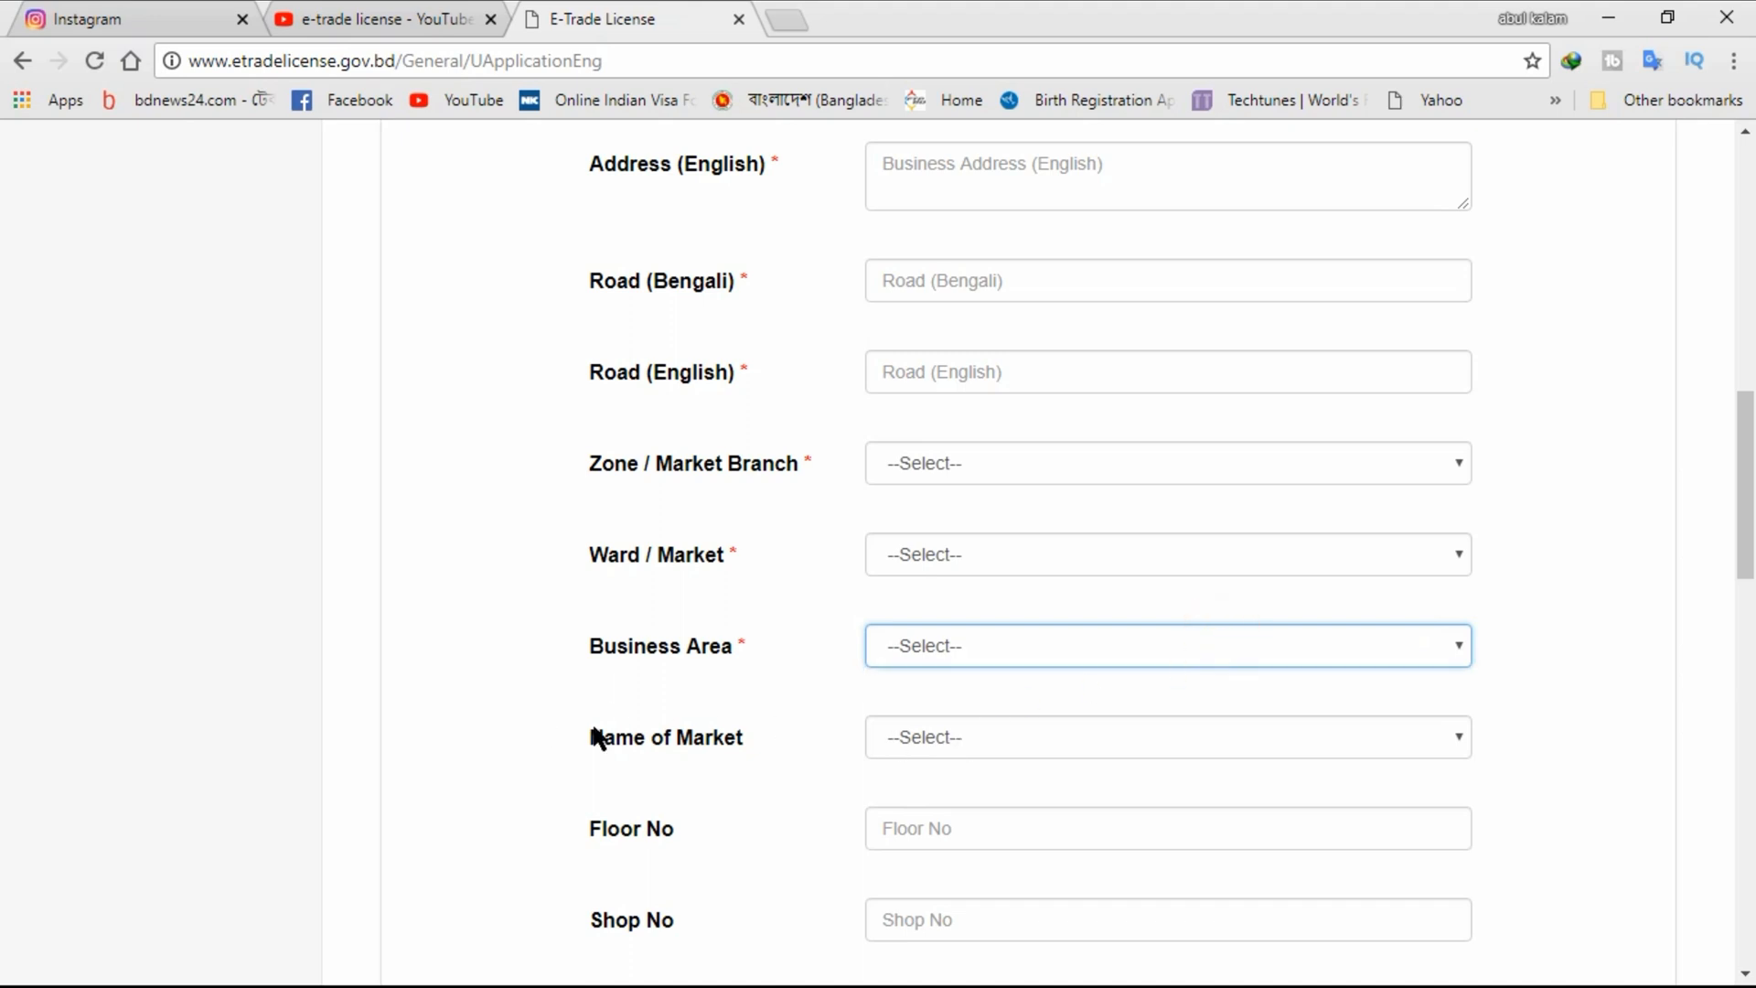
click(1460, 736)
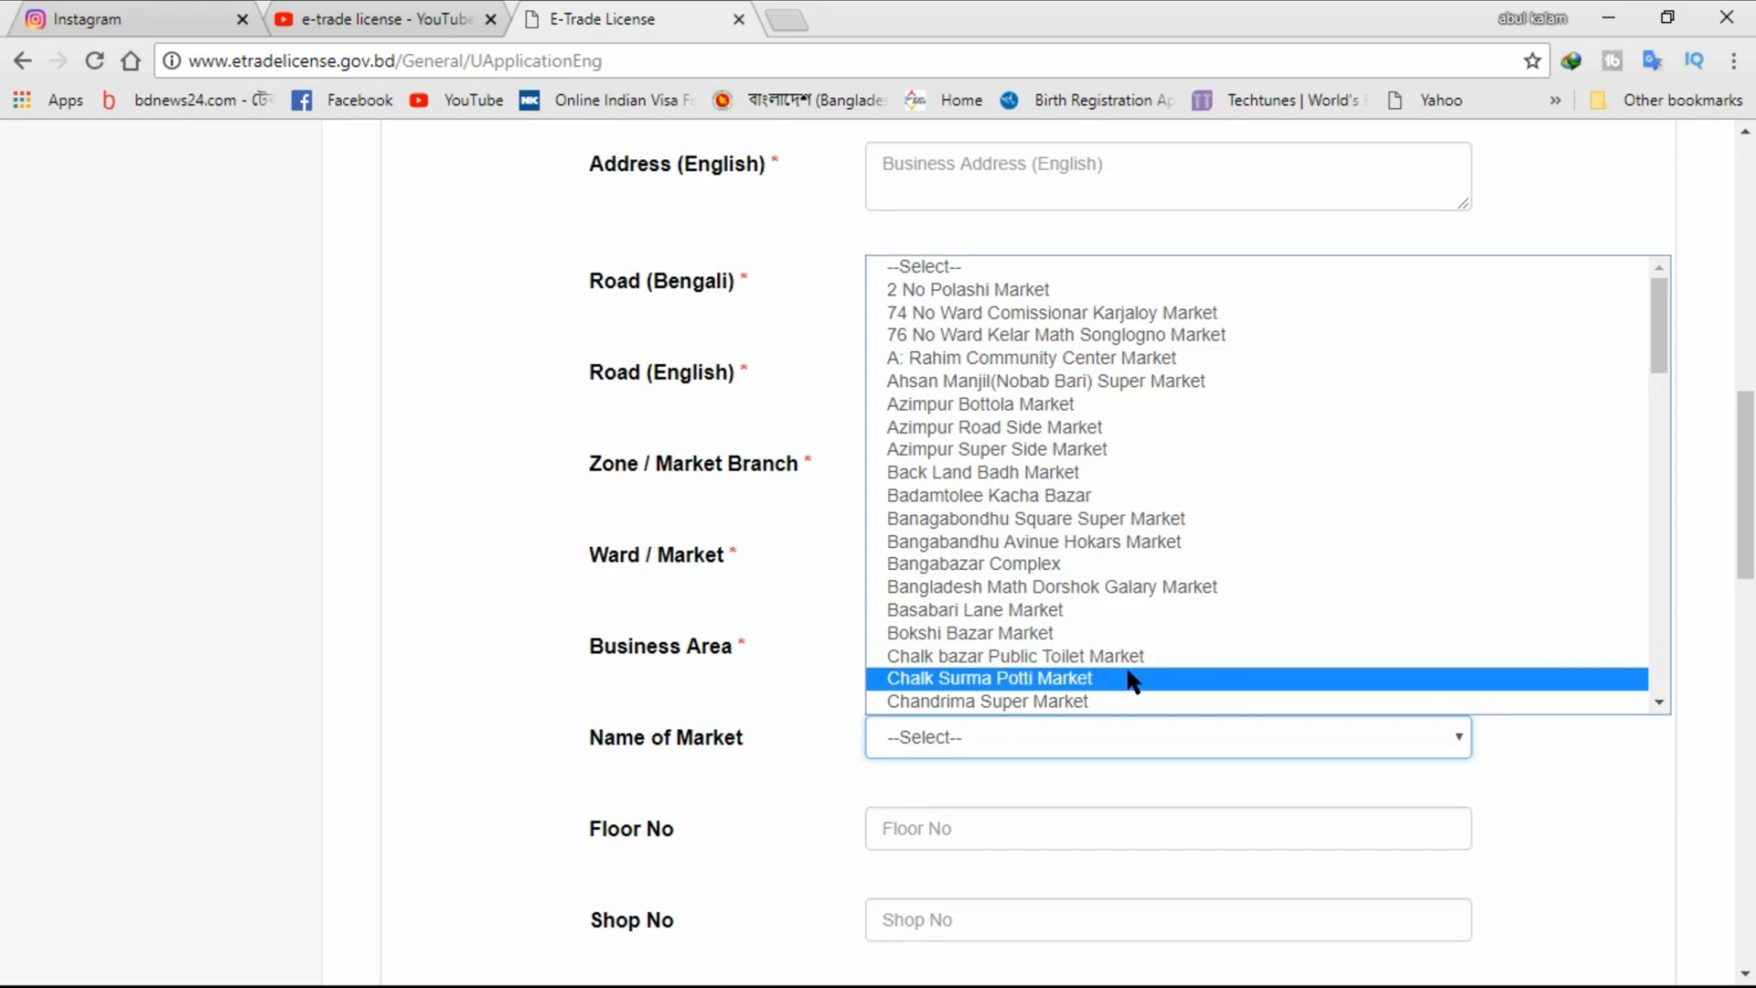
click(1591, 785)
- Step through Floor No, Shop No, Authorised Capital and Paid up Capital, leaving them blank
scroll(1564, 750, down, 4)
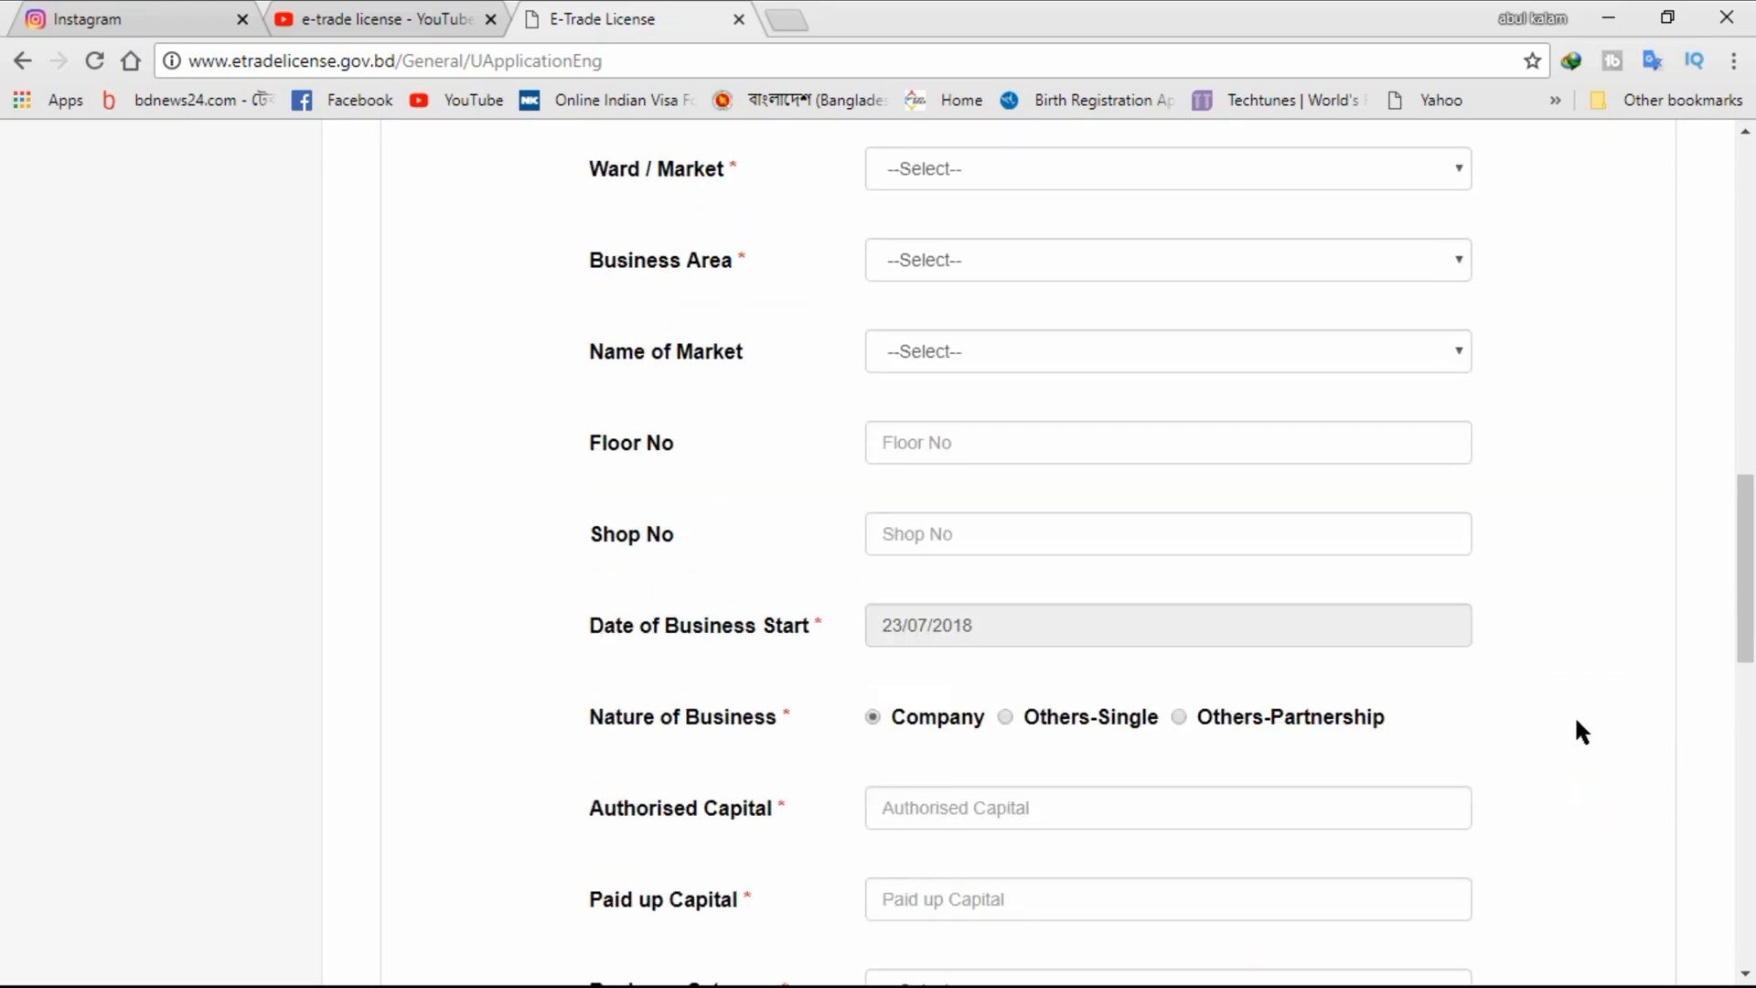
click(1053, 443)
click(1087, 547)
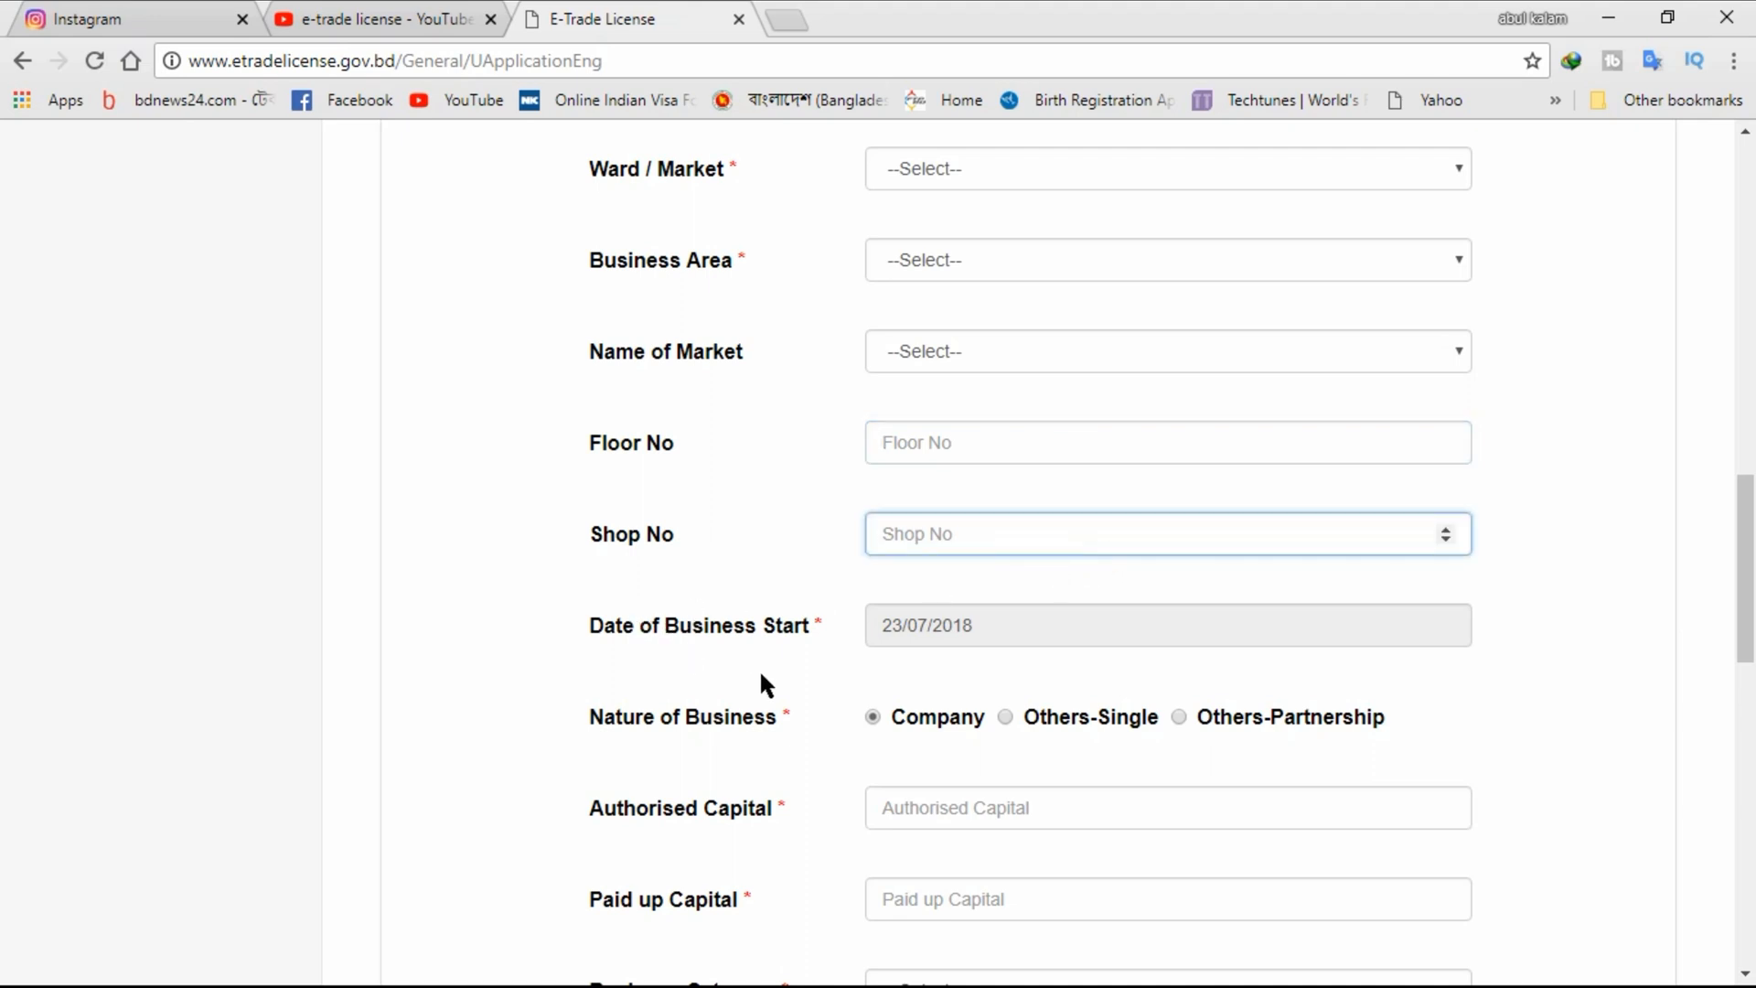
scroll(1430, 712, down, 4)
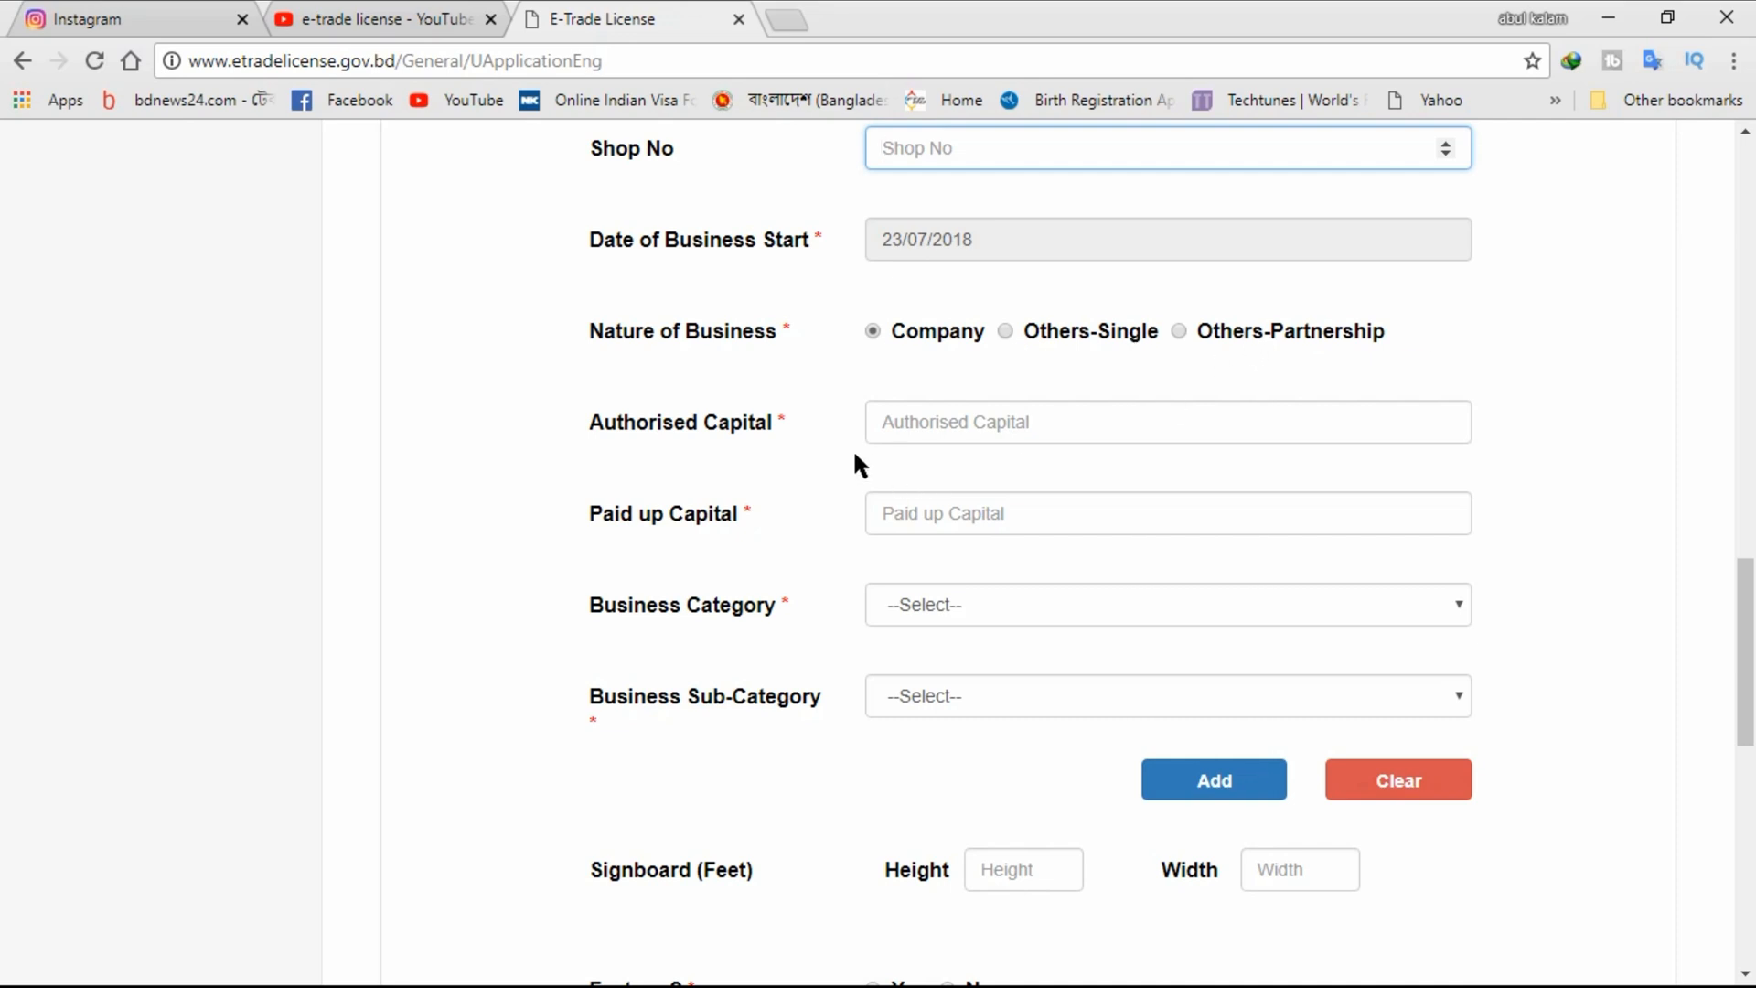
click(1005, 431)
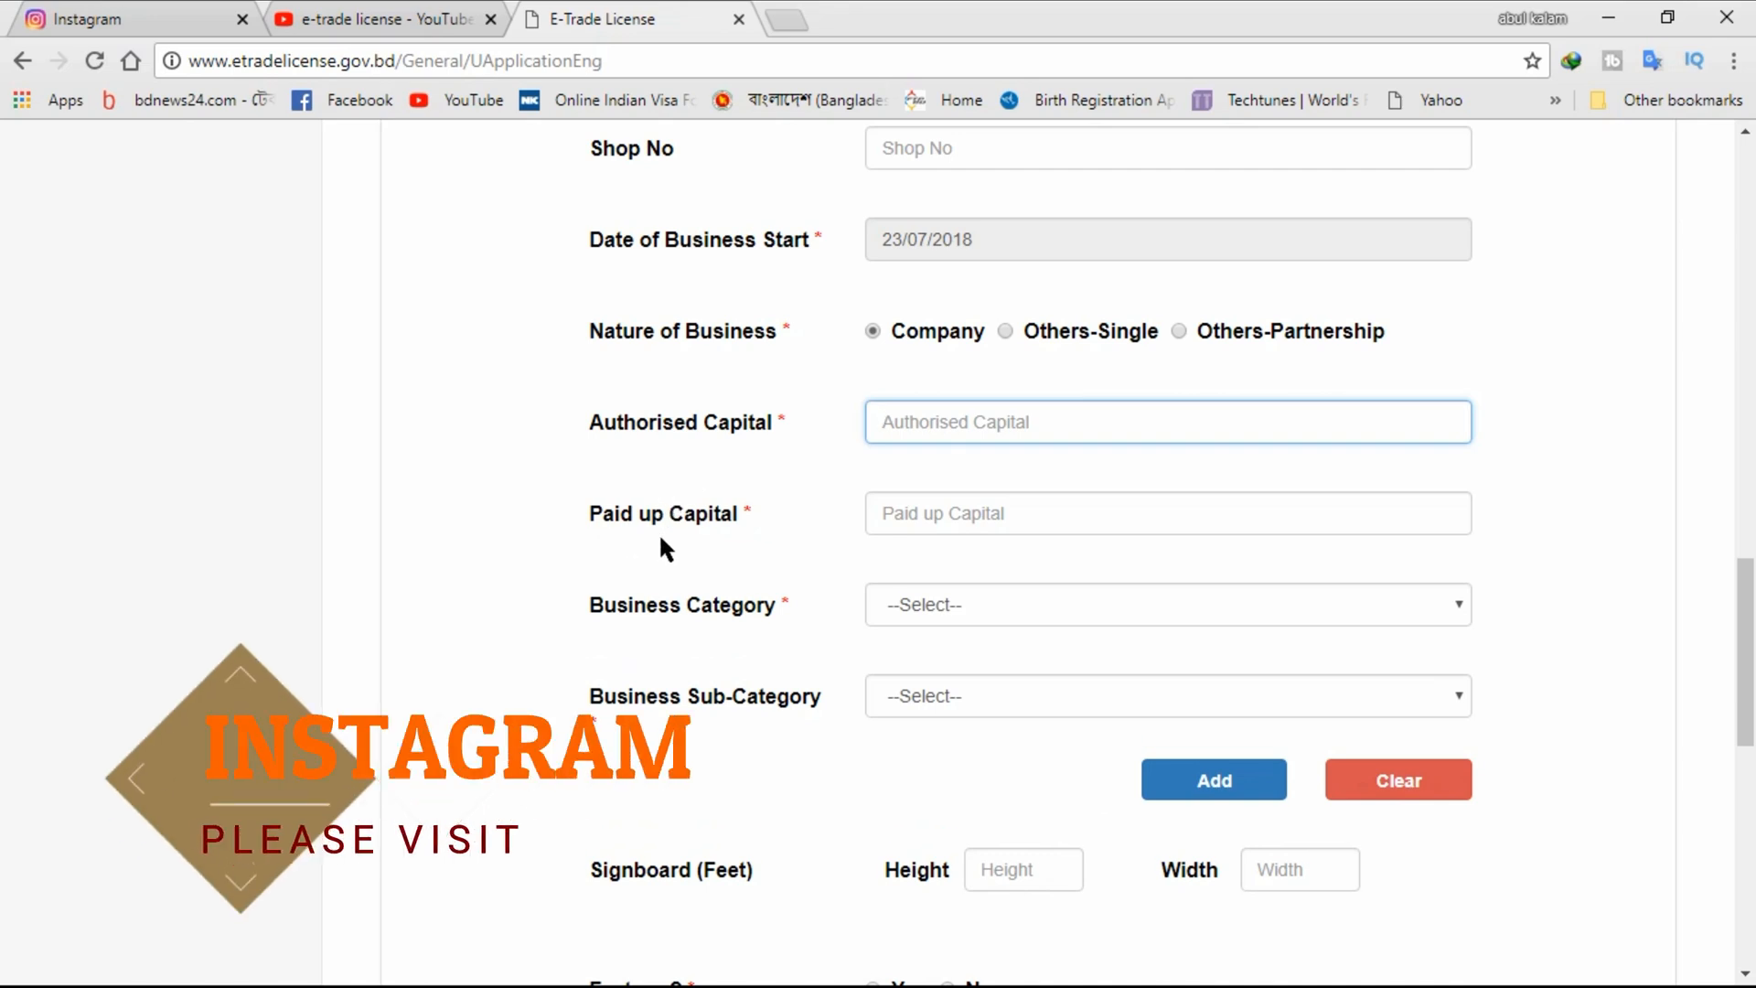
click(1082, 509)
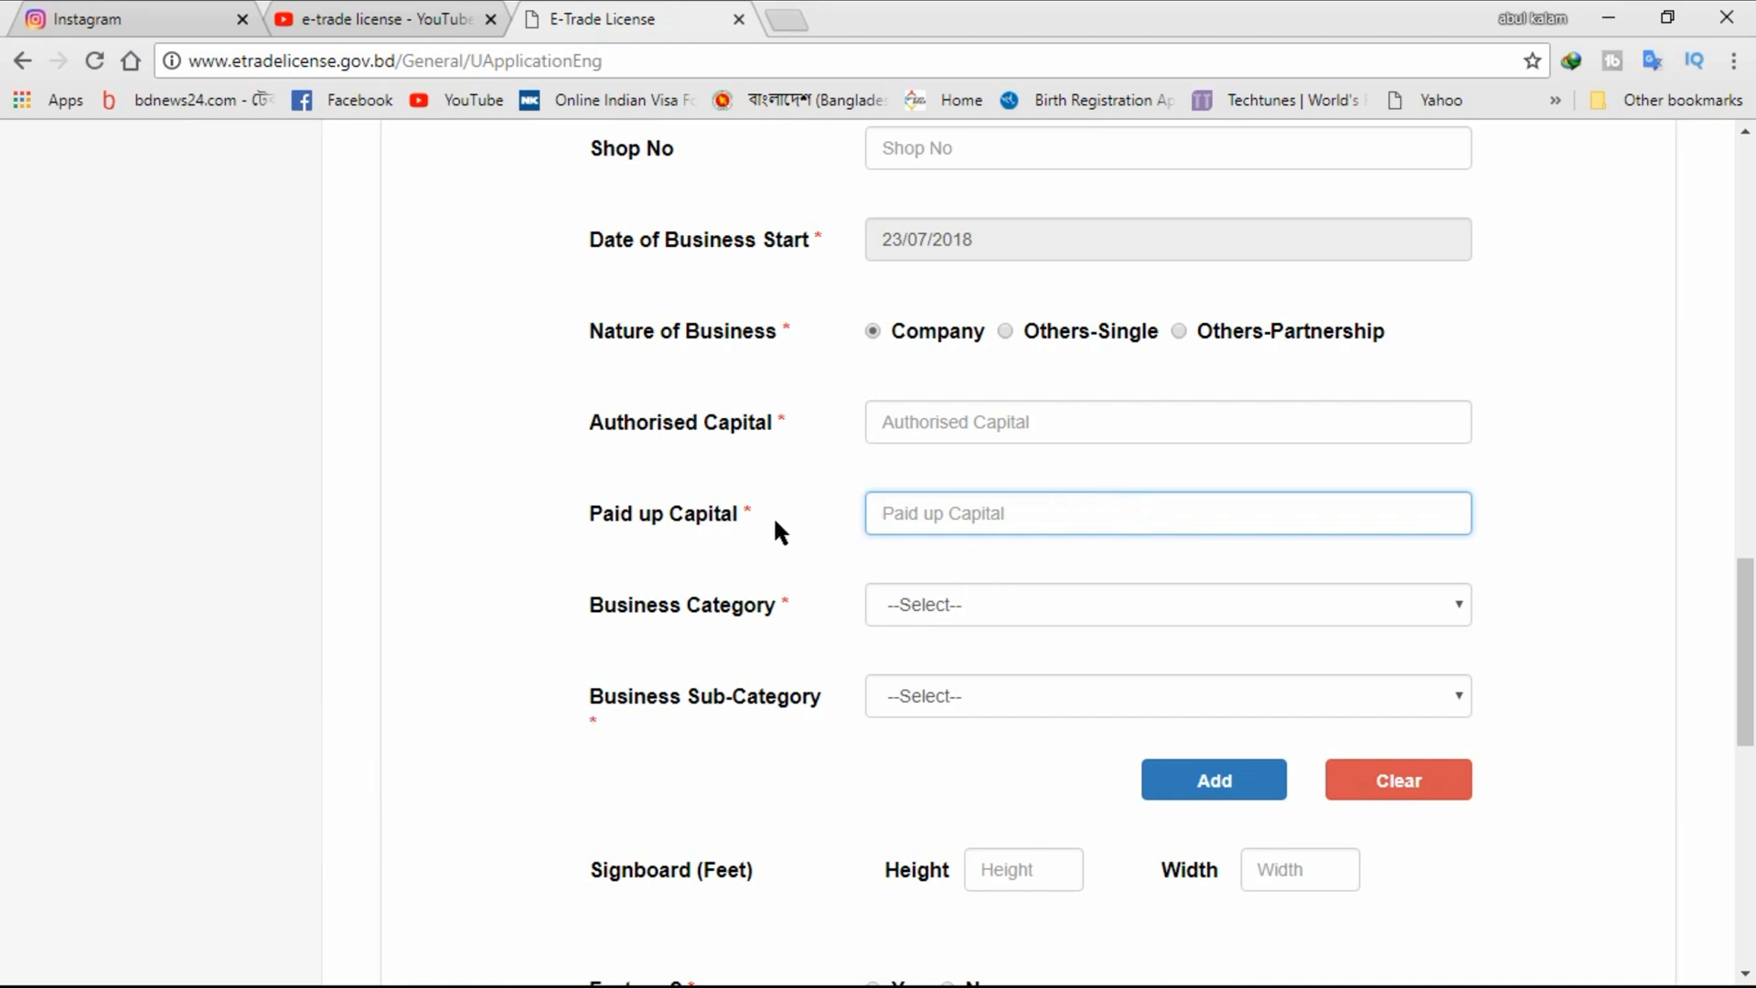
- View the Business Category list without choosing, then open the Business Sub-Category dropdown
click(1120, 601)
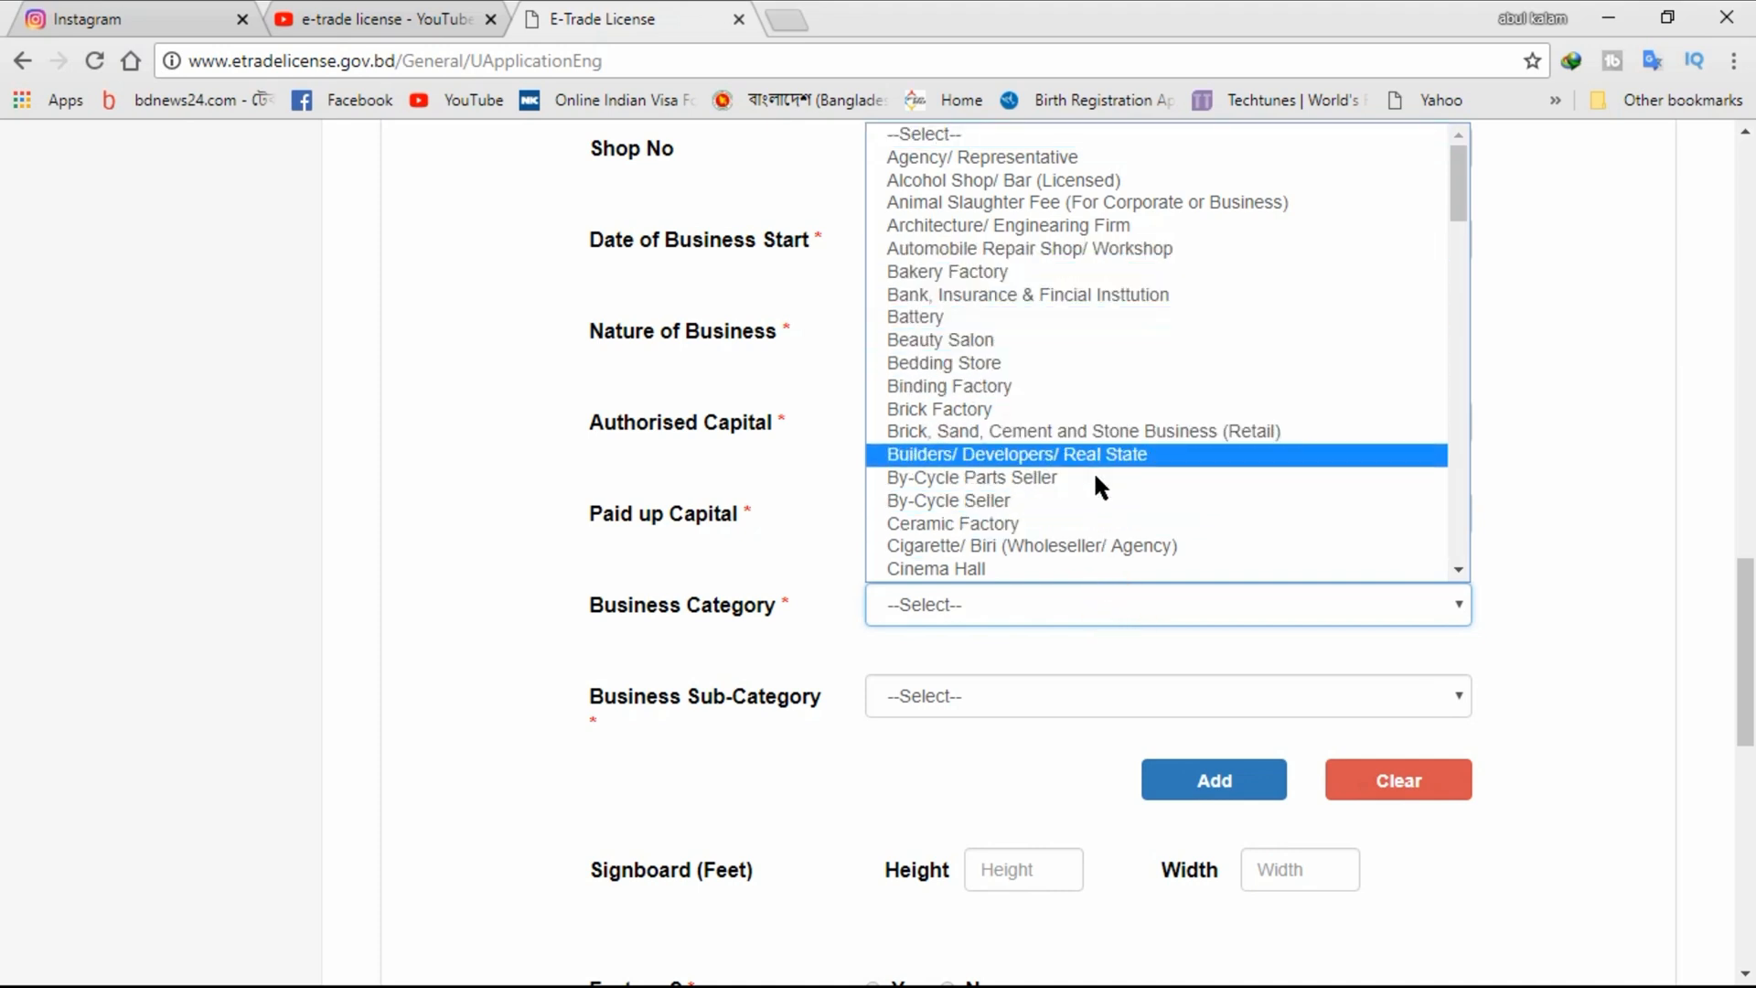
click(1651, 499)
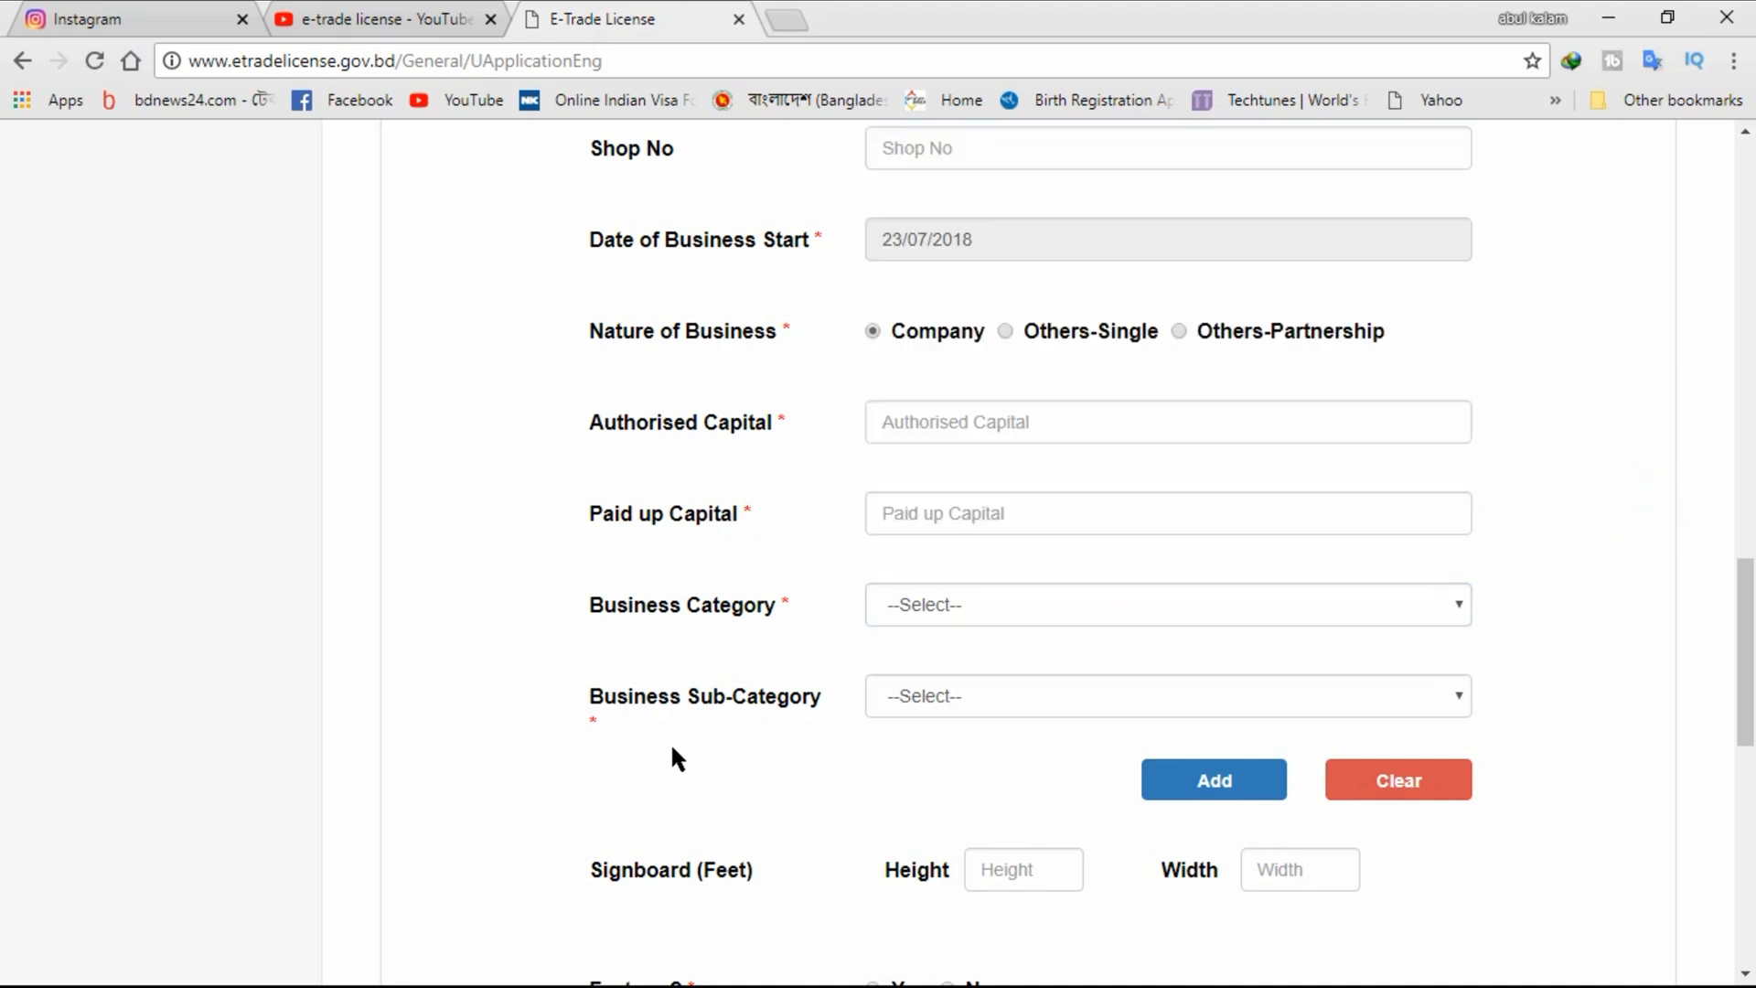
scroll(695, 745, down, 4)
click(1222, 311)
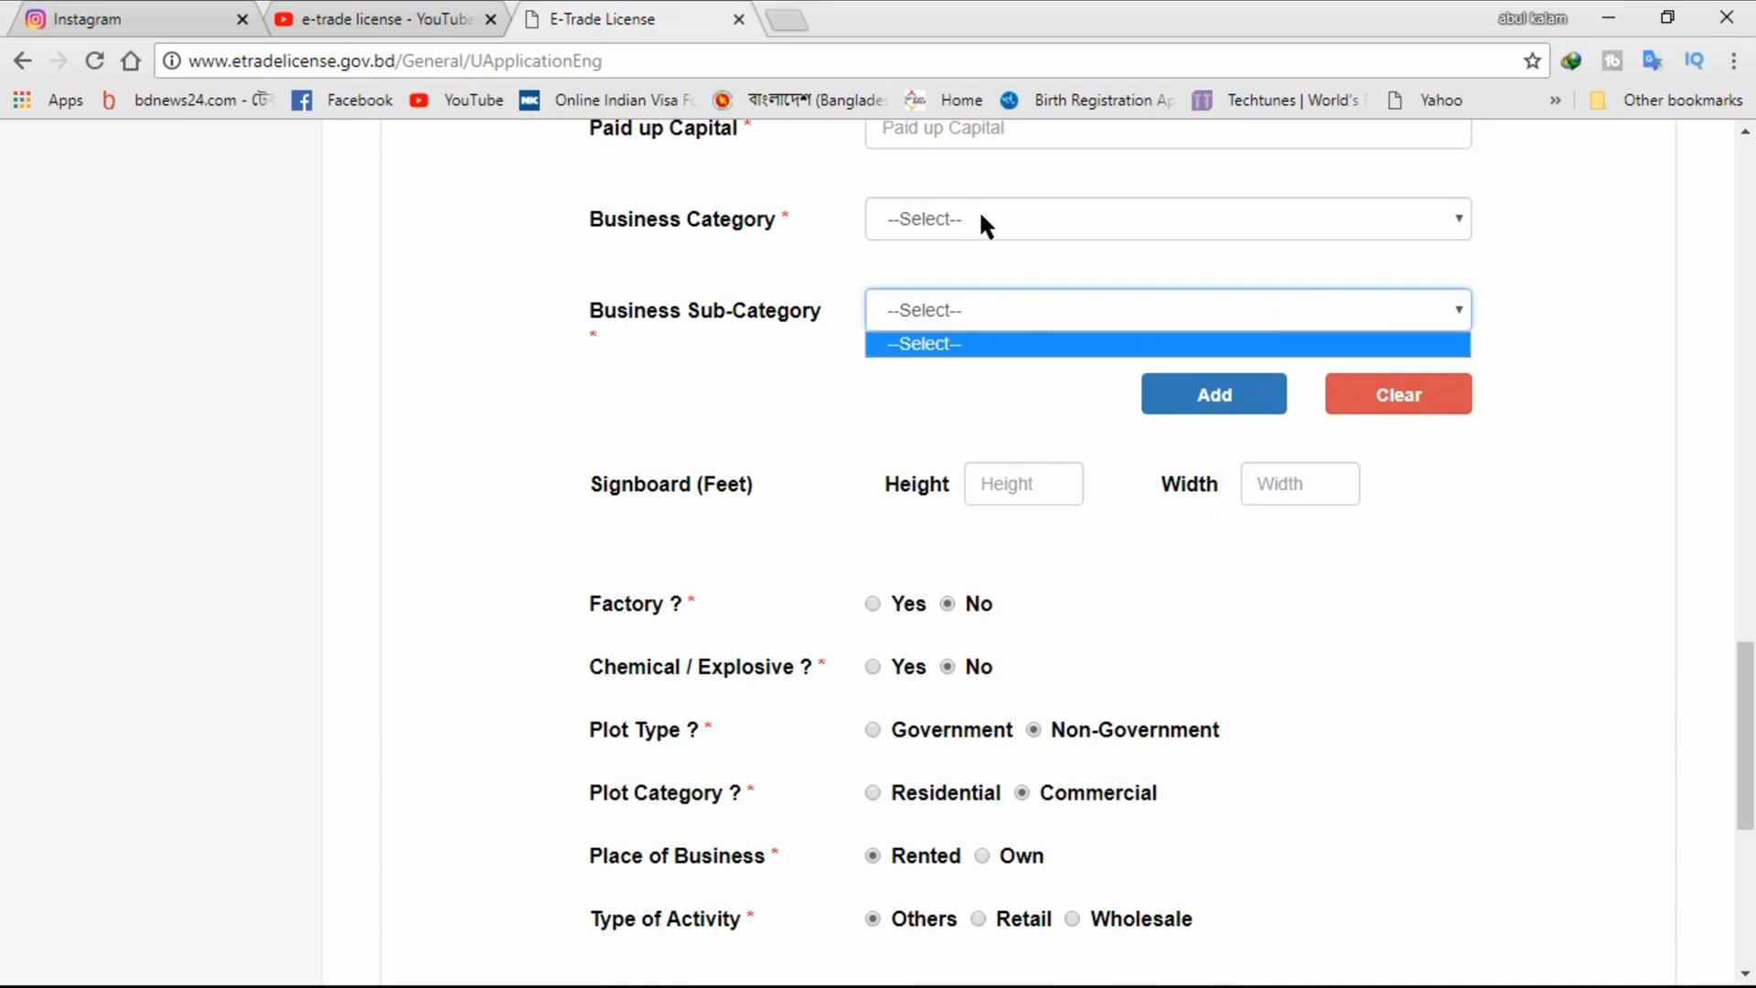
- Close the sub-category list and tick the declaration at the bottom of the form
click(1467, 675)
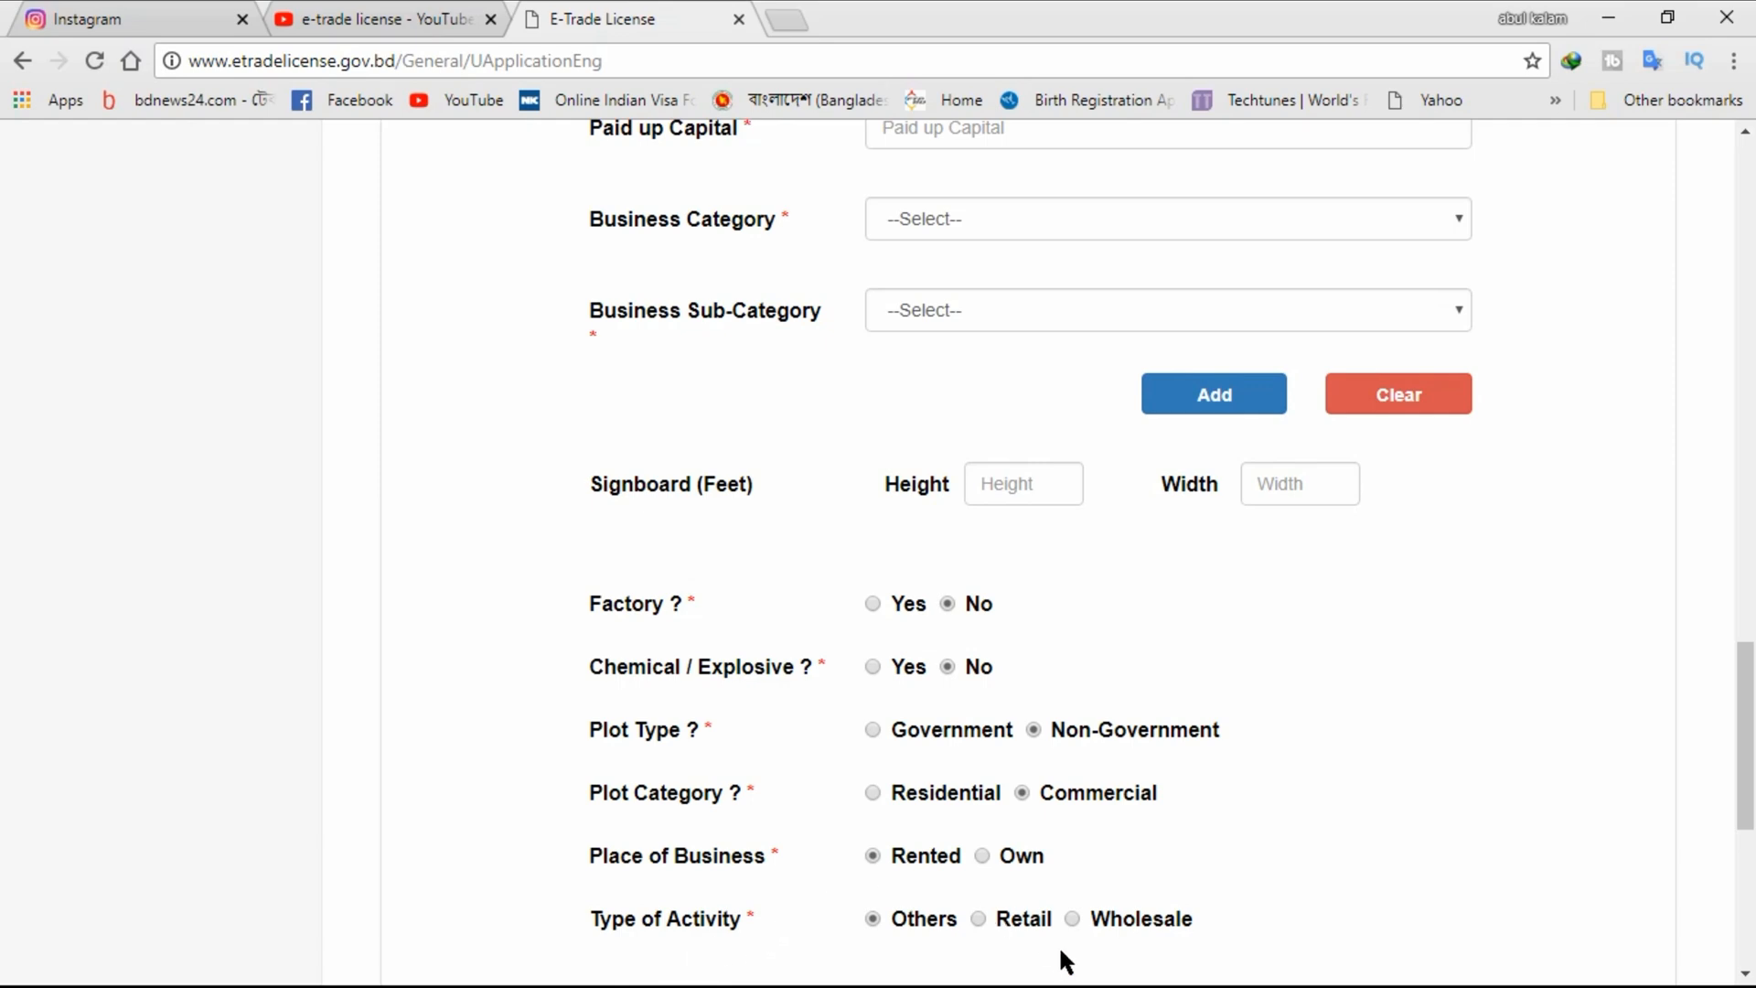
scroll(1268, 933, down, 4)
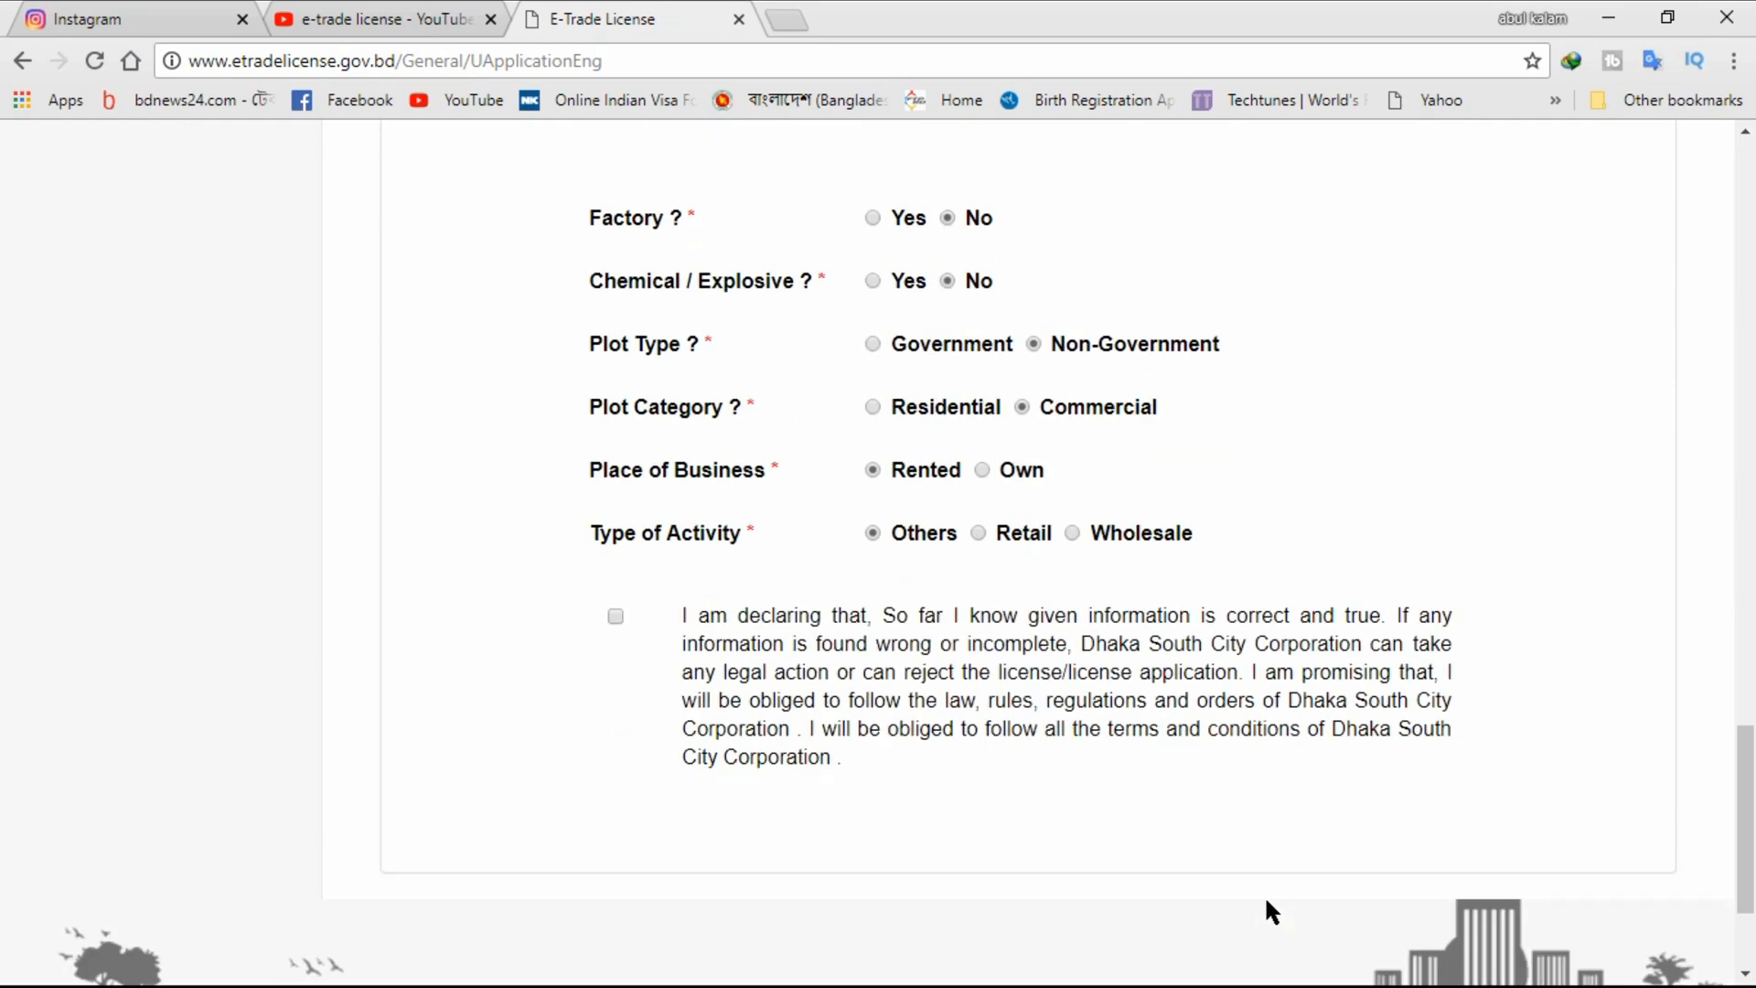
click(613, 613)
scroll(1007, 727, down, 3)
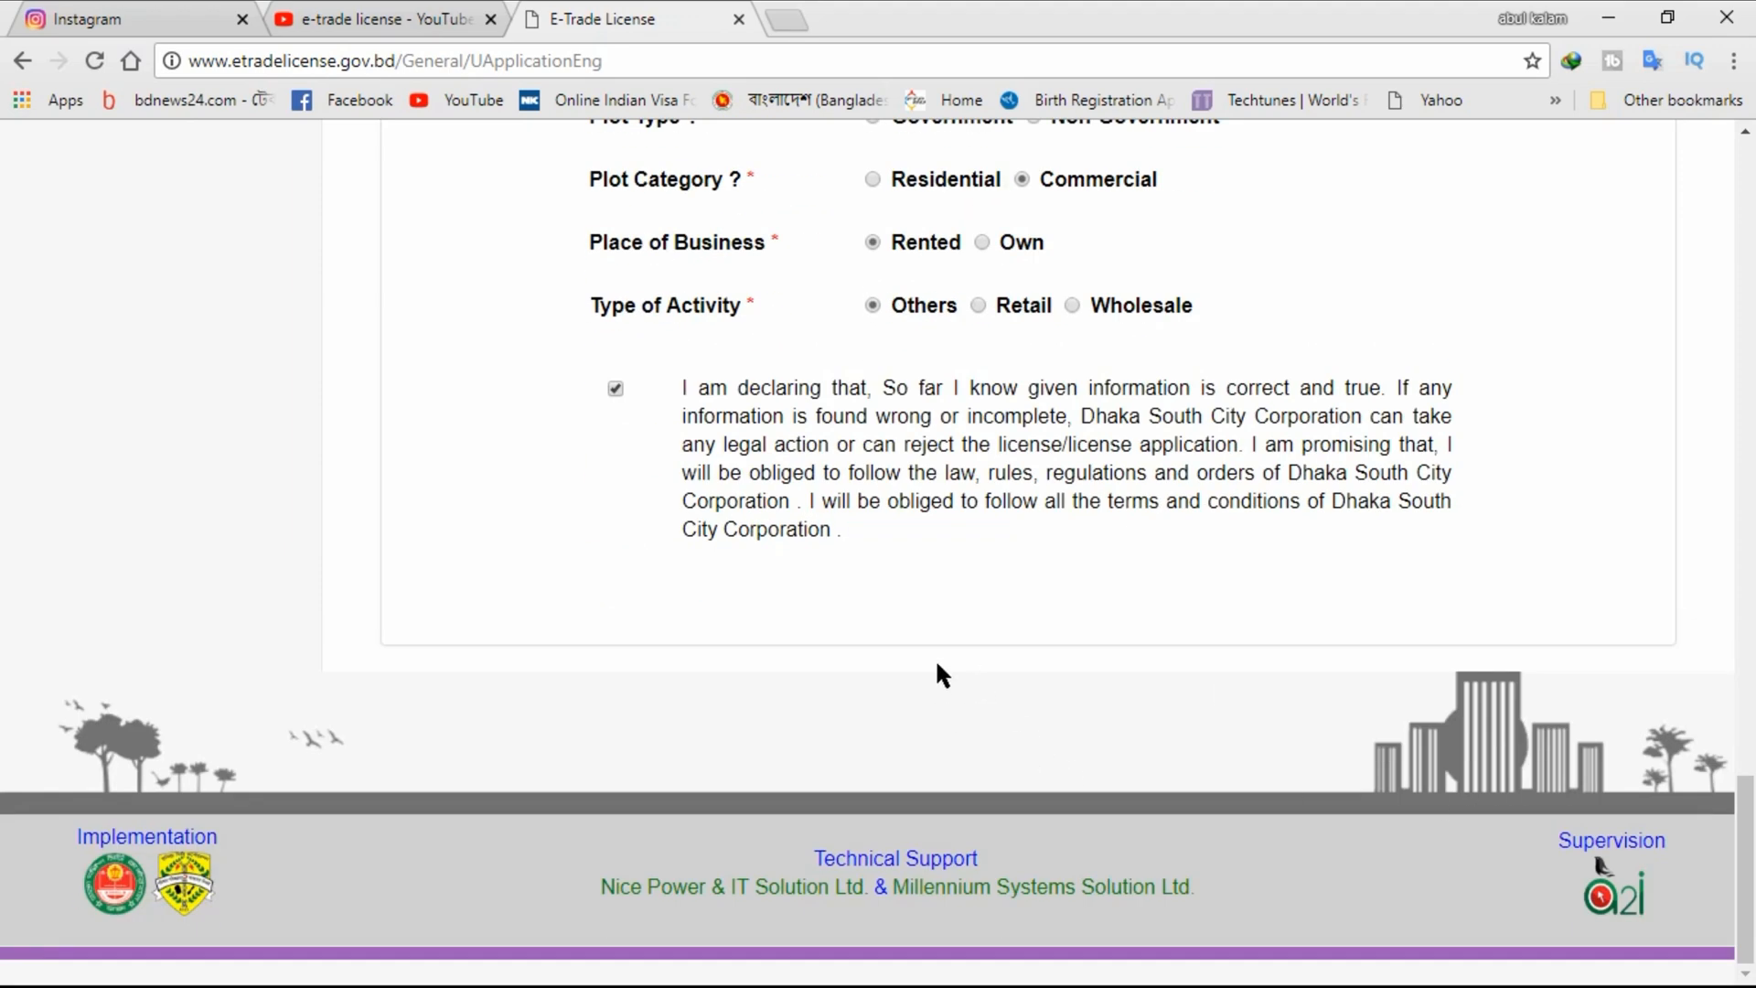
scroll(863, 681, up, 8)
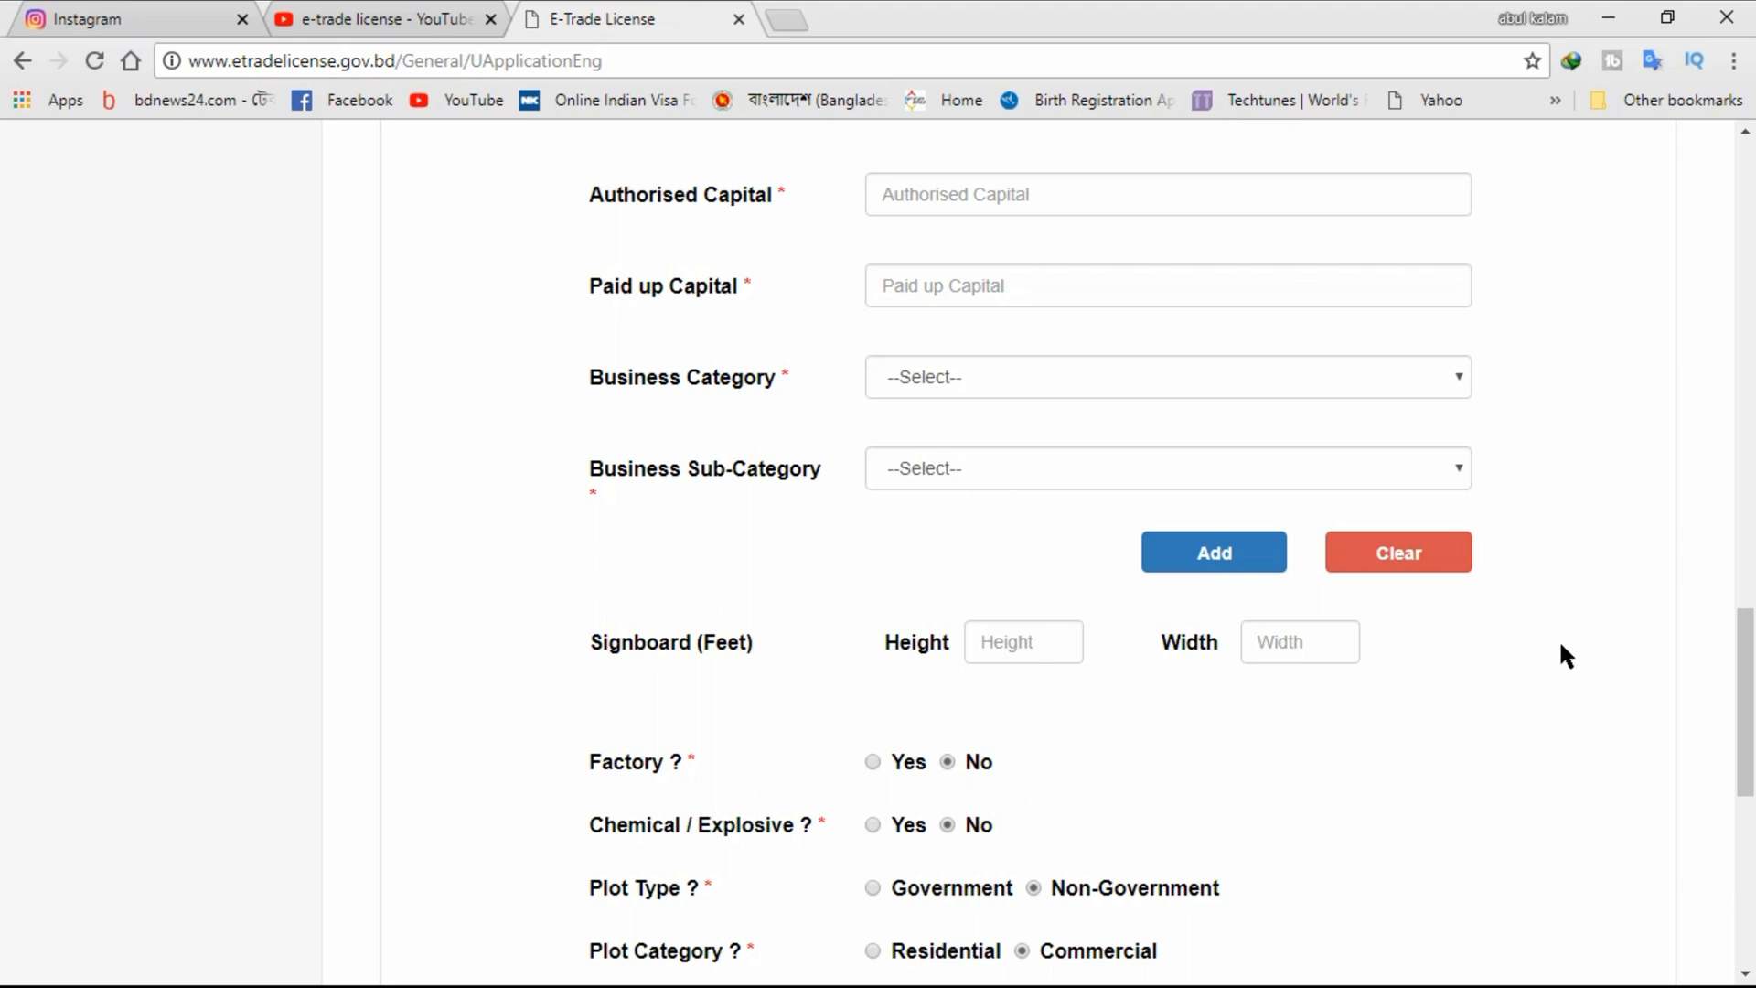
click(1165, 567)
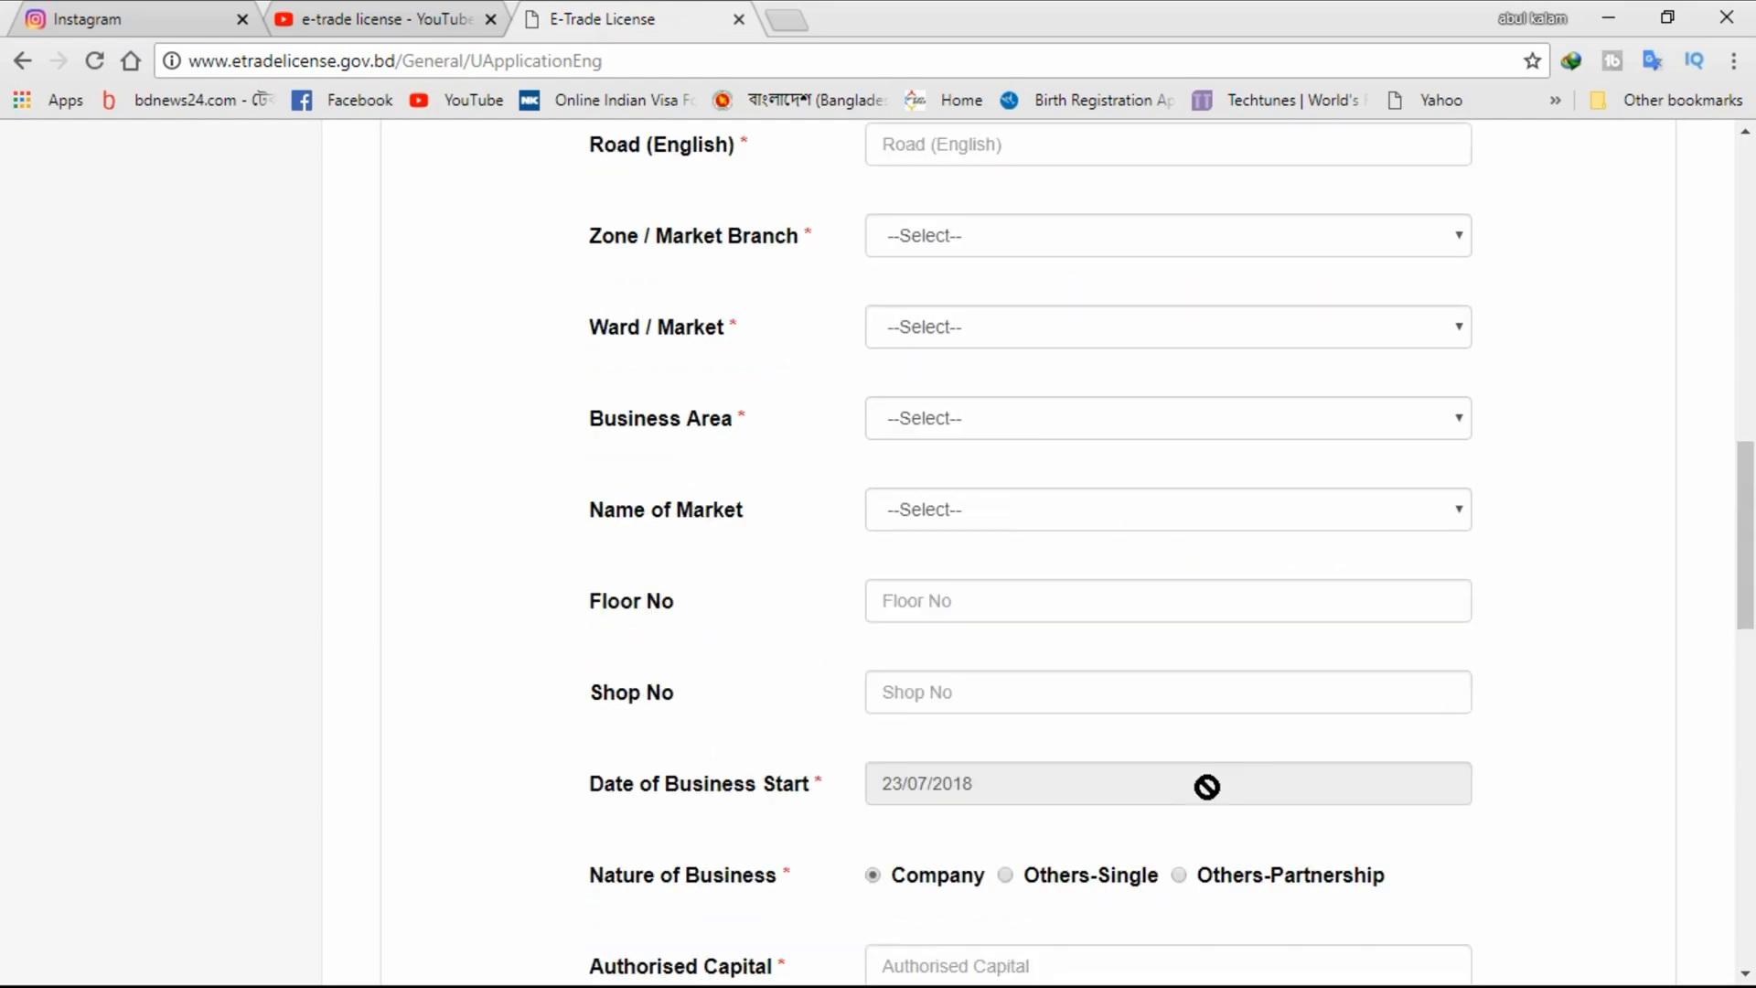
scroll(1167, 752, down, 8)
scroll(1113, 723, up, 20)
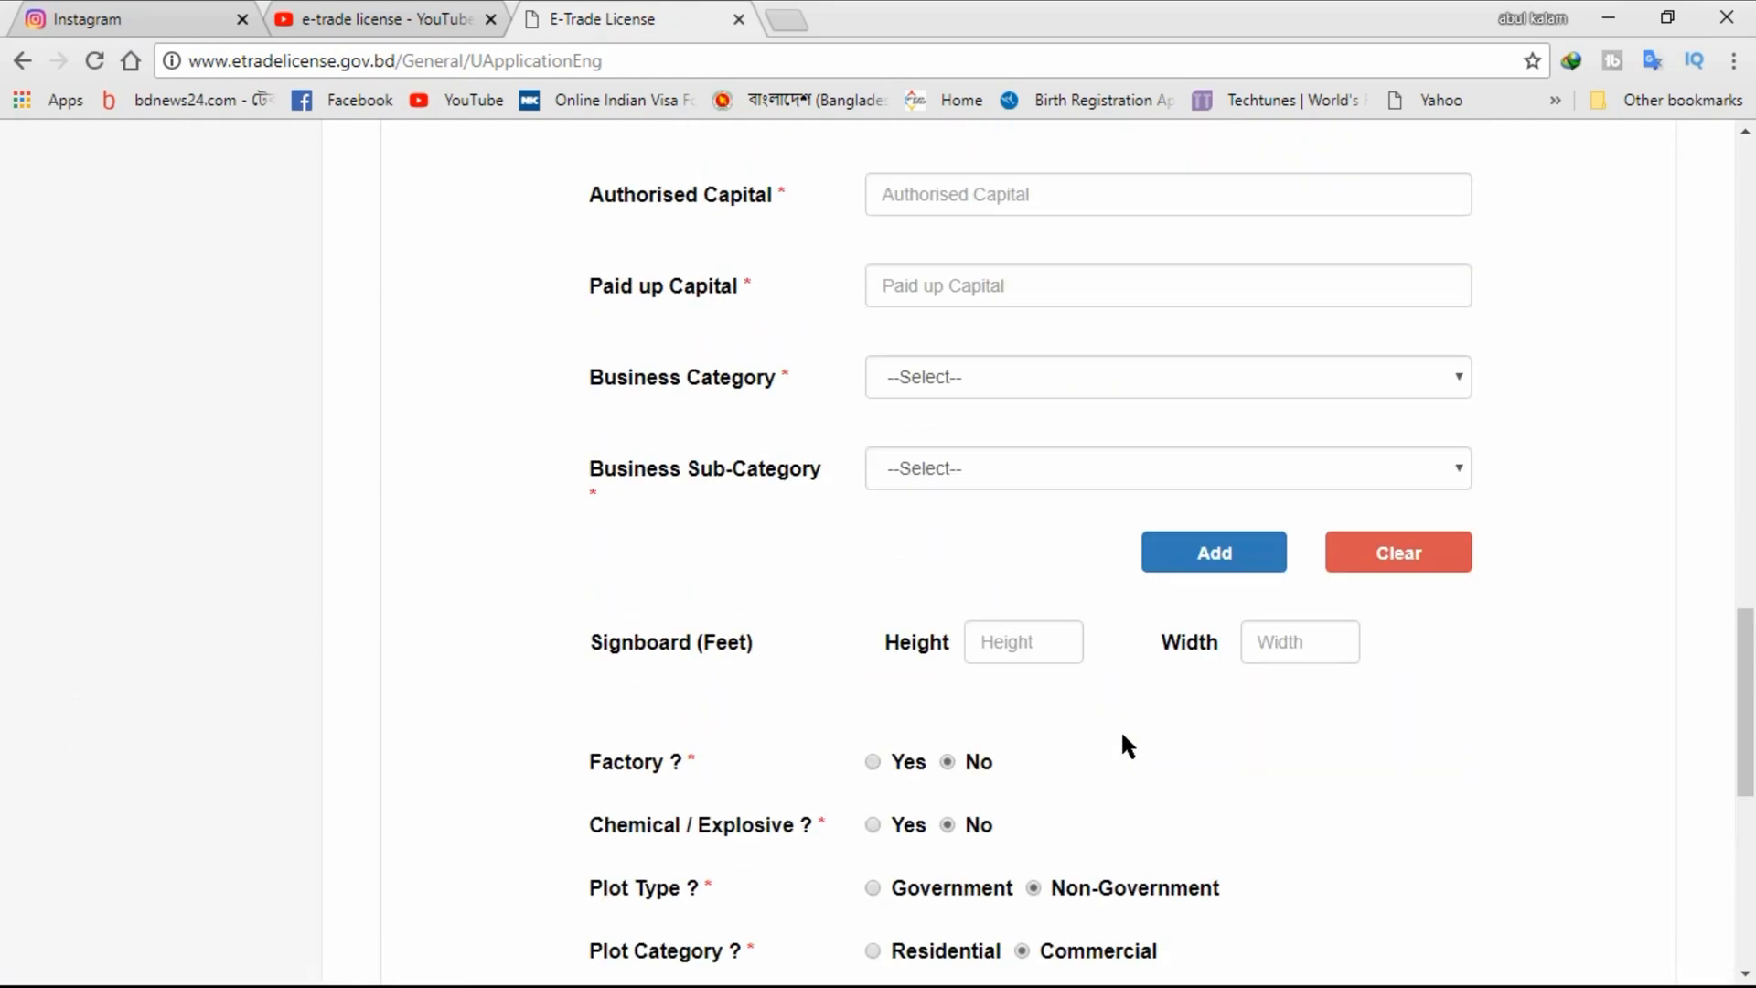
scroll(1123, 729, down, 4)
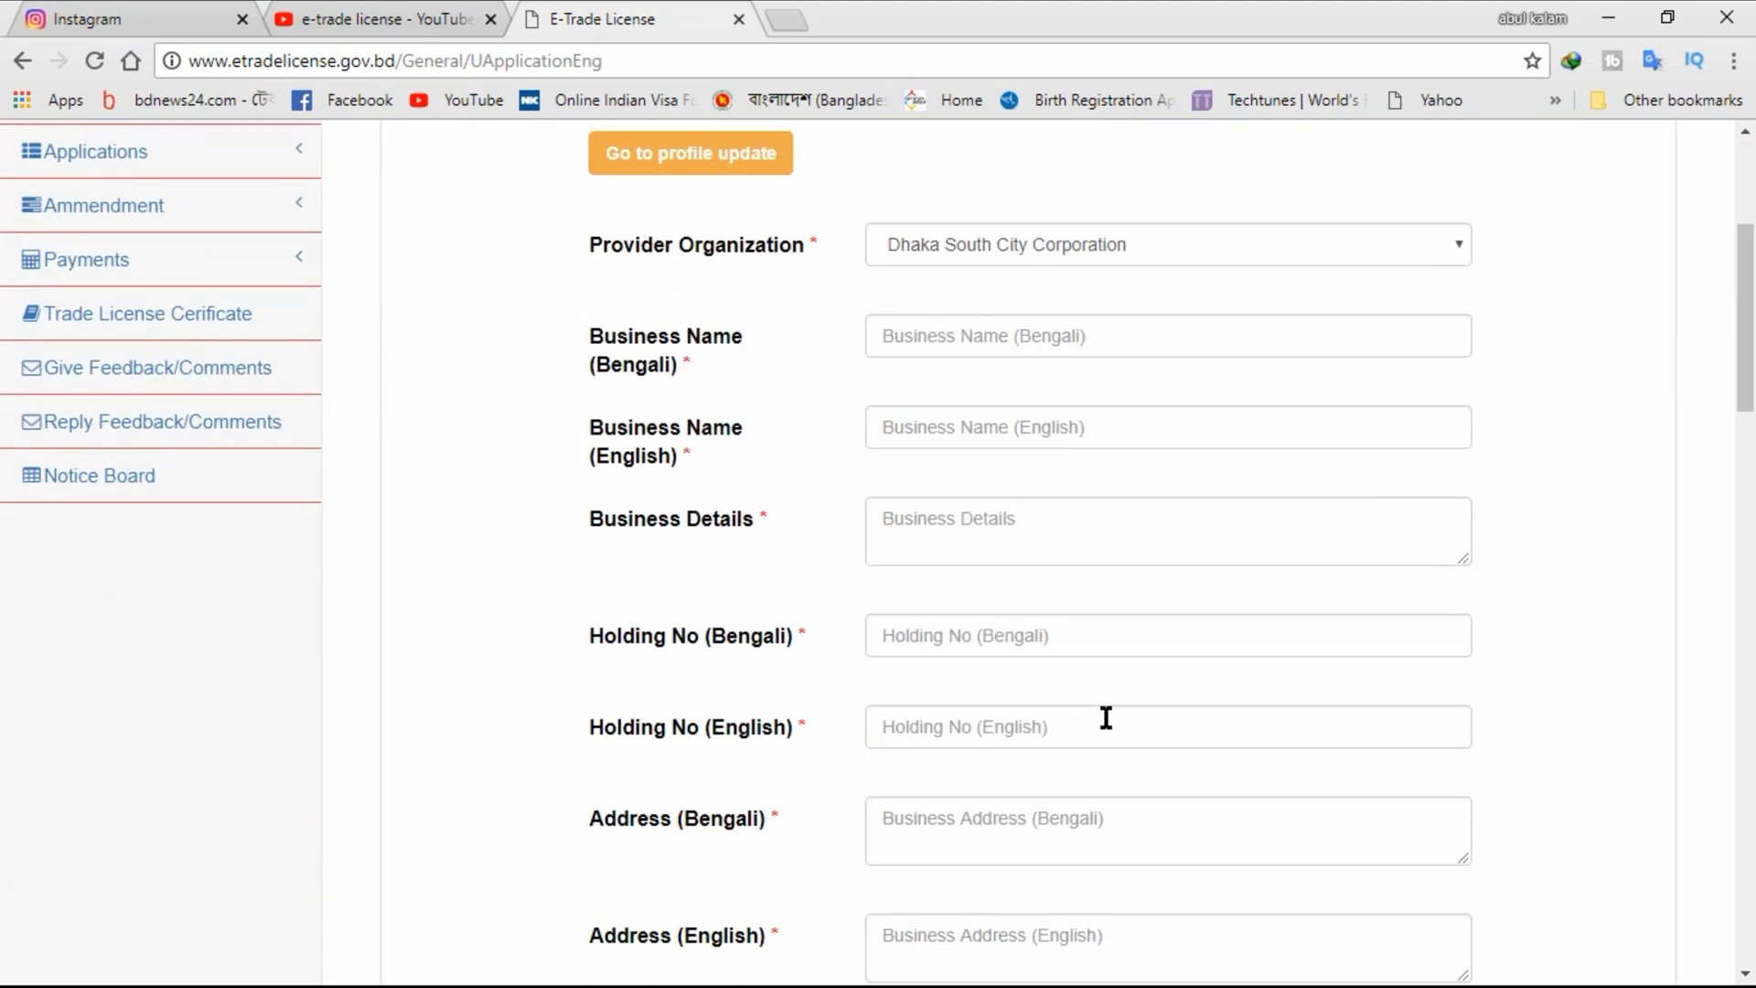
scroll(1106, 719, down, 4)
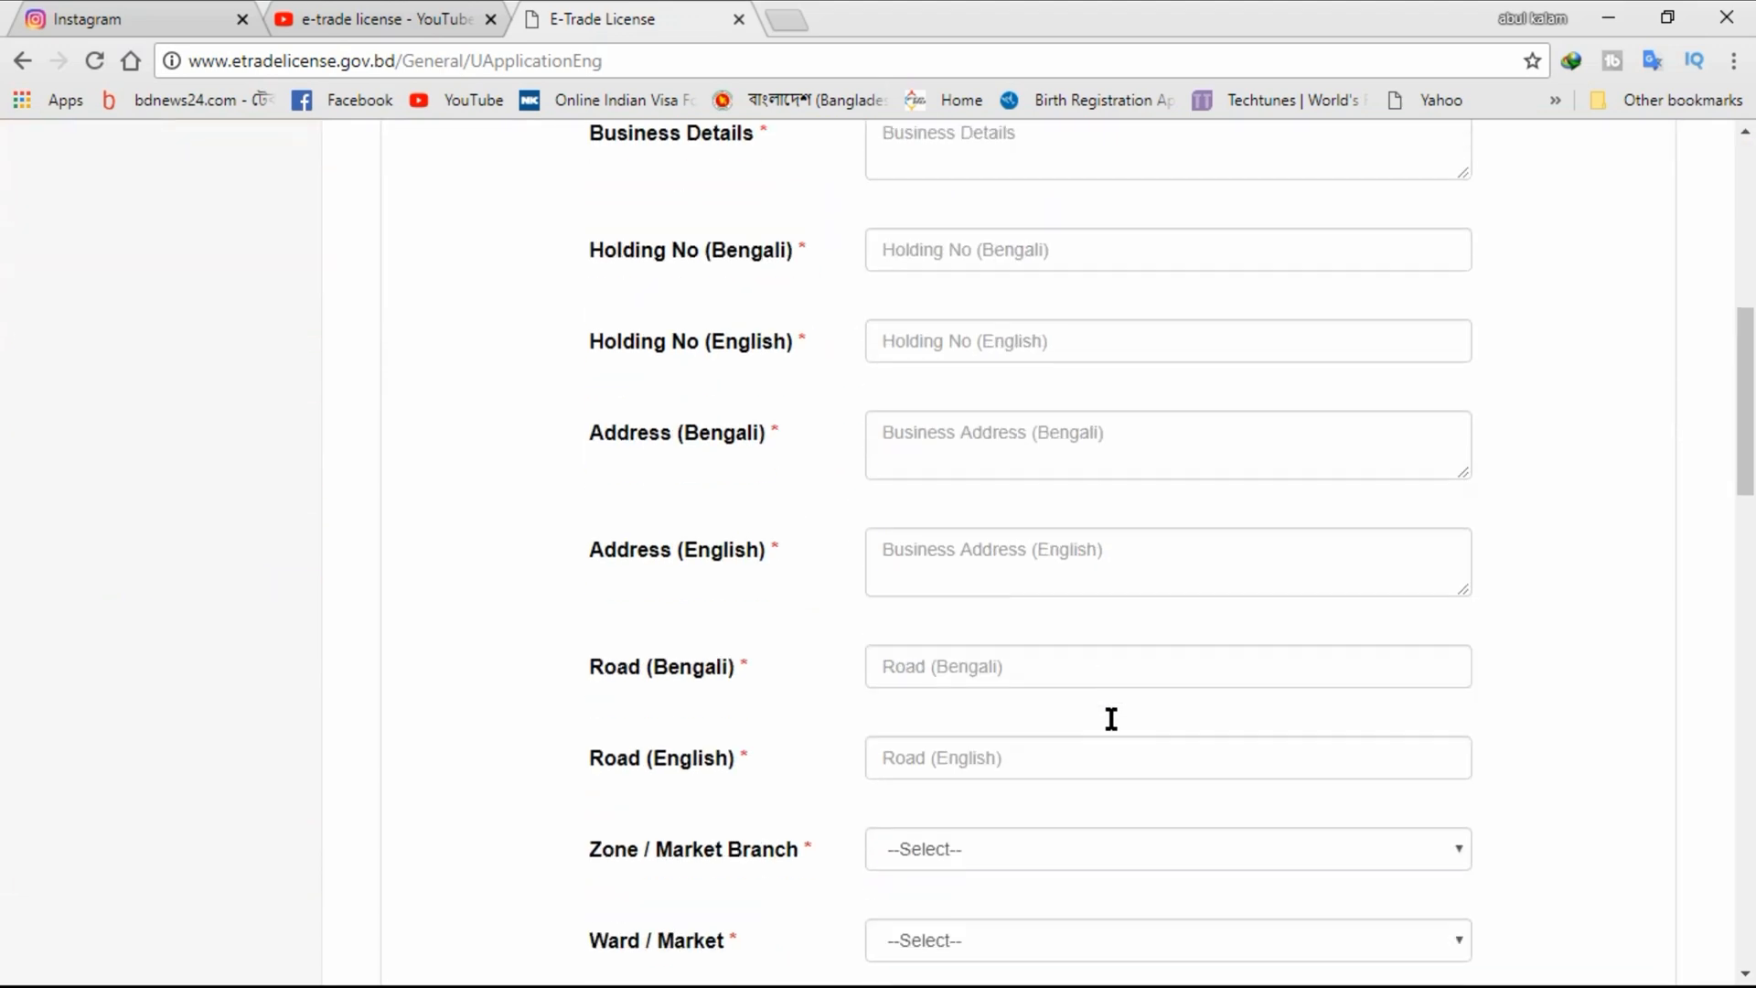
scroll(1106, 706, down, 8)
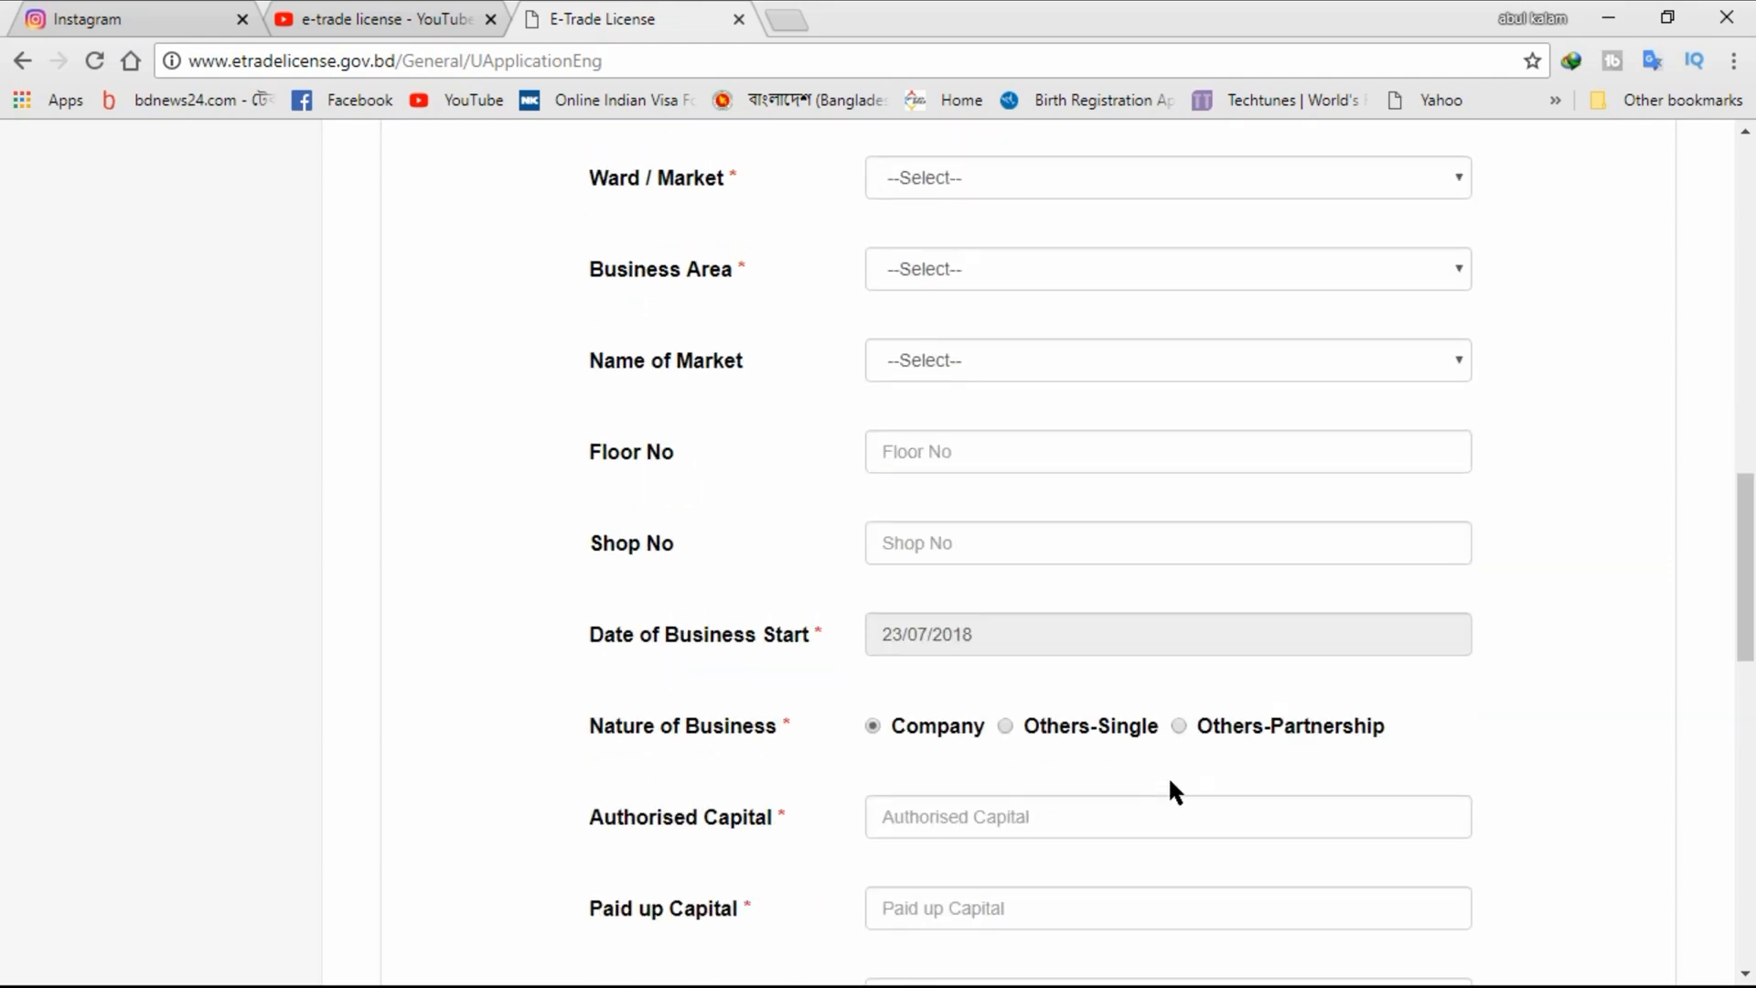
scroll(1166, 766, up, 16)
scroll(1166, 759, down, 4)
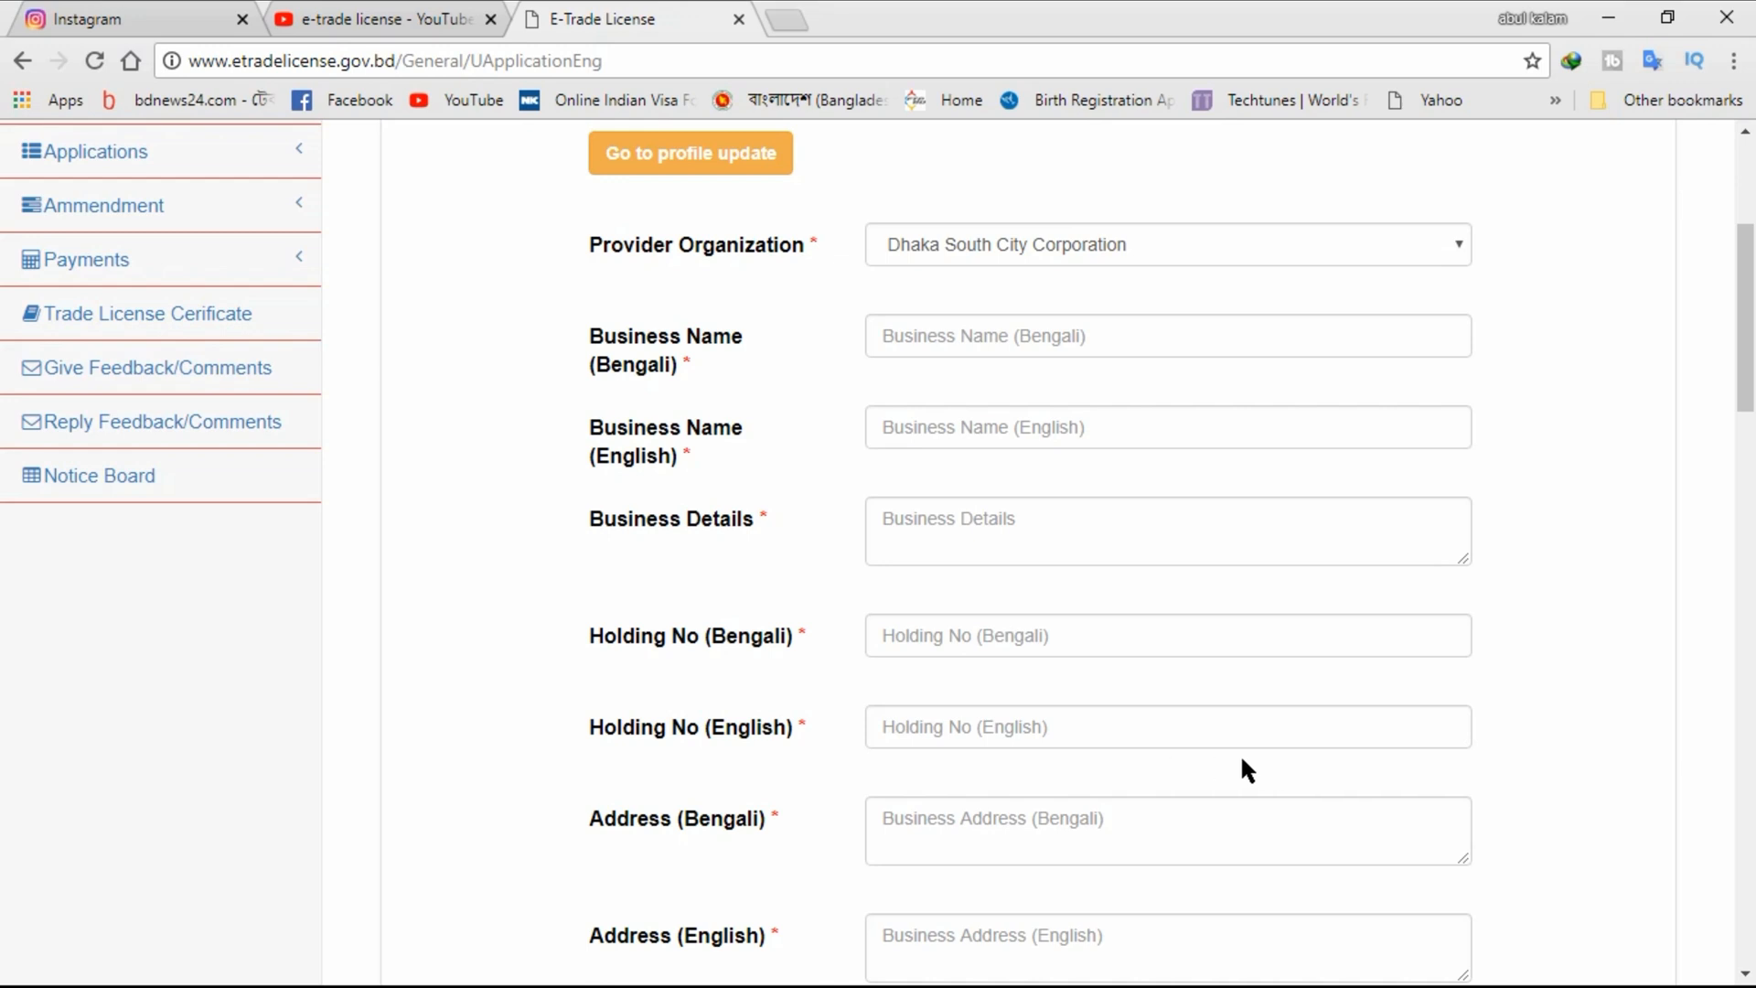
scroll(1240, 754, down, 20)
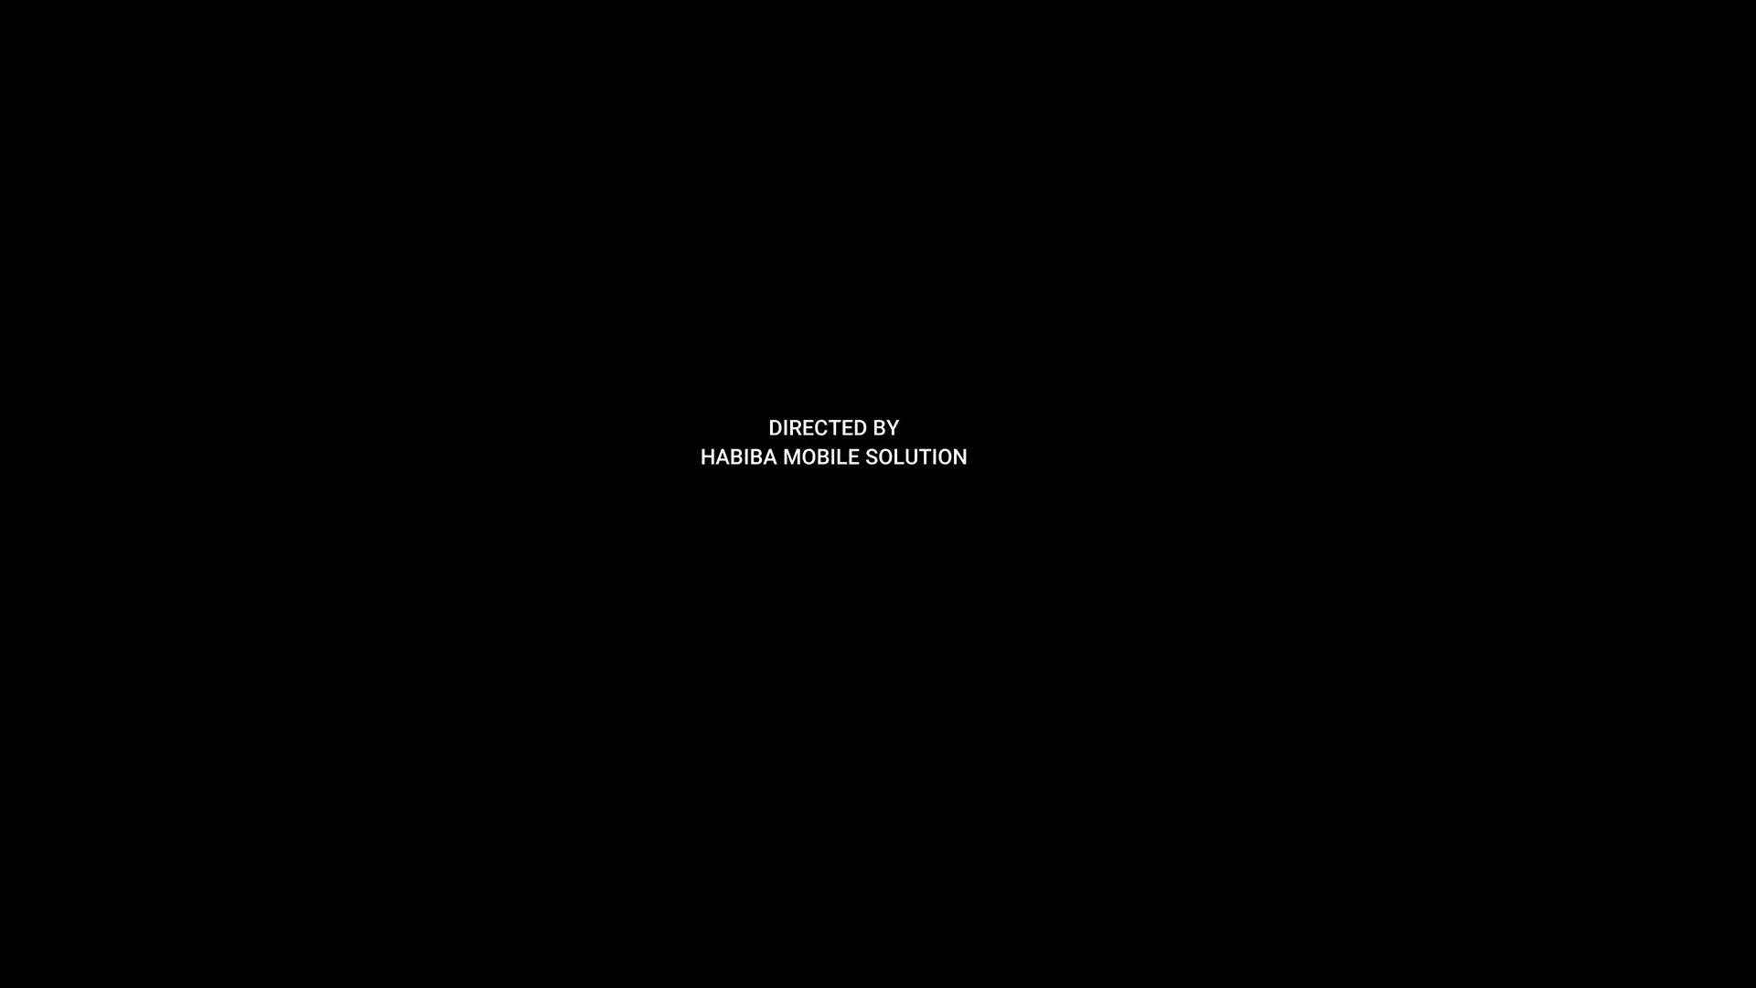